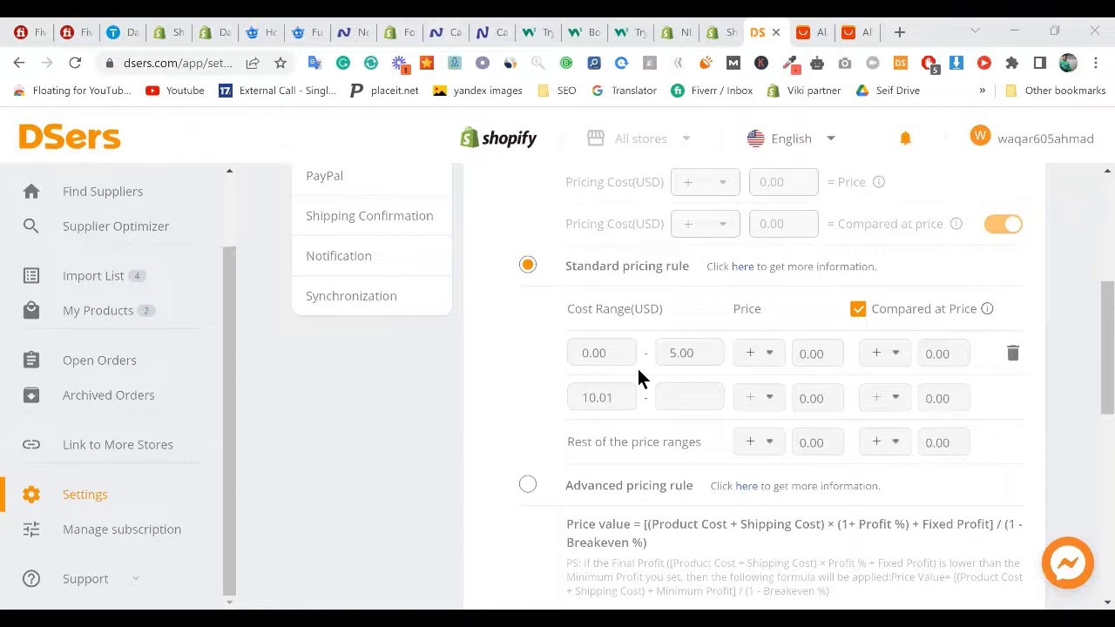
# Step: Set the standard pricing rule's first cost range, 0.00–5.00, to multiply the cost by 2
pyautogui.click(584, 356)
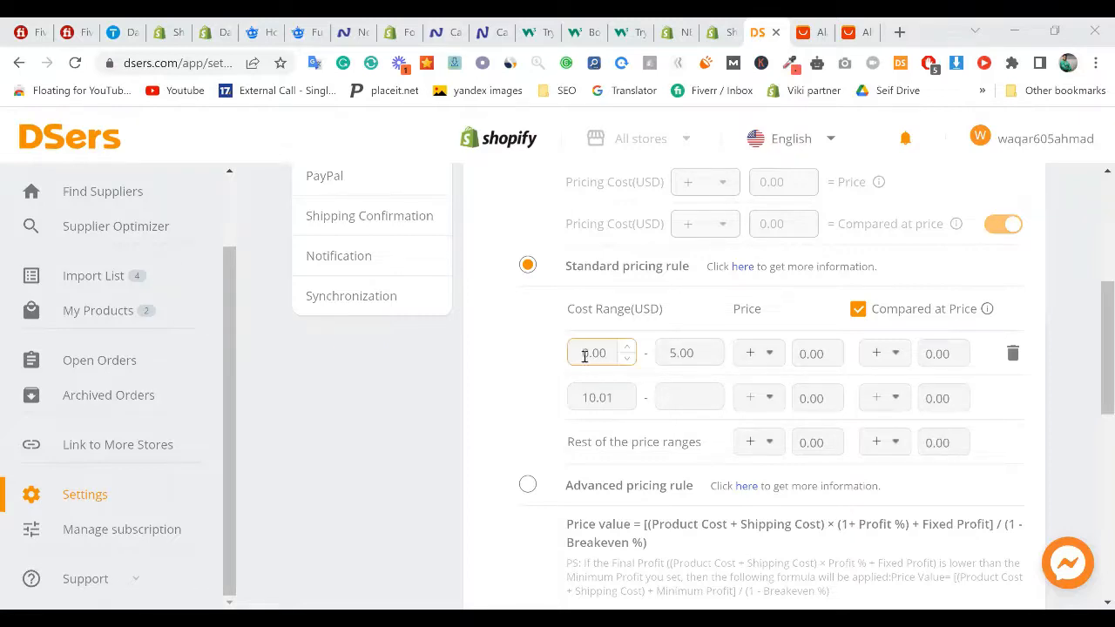
pyautogui.click(688, 354)
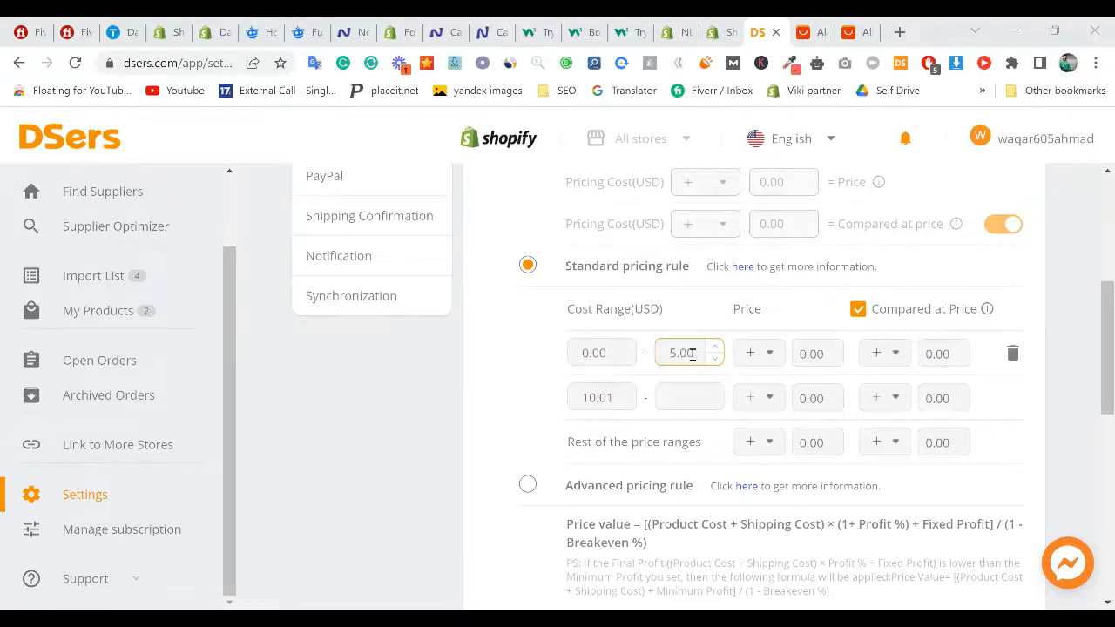
pyautogui.click(599, 361)
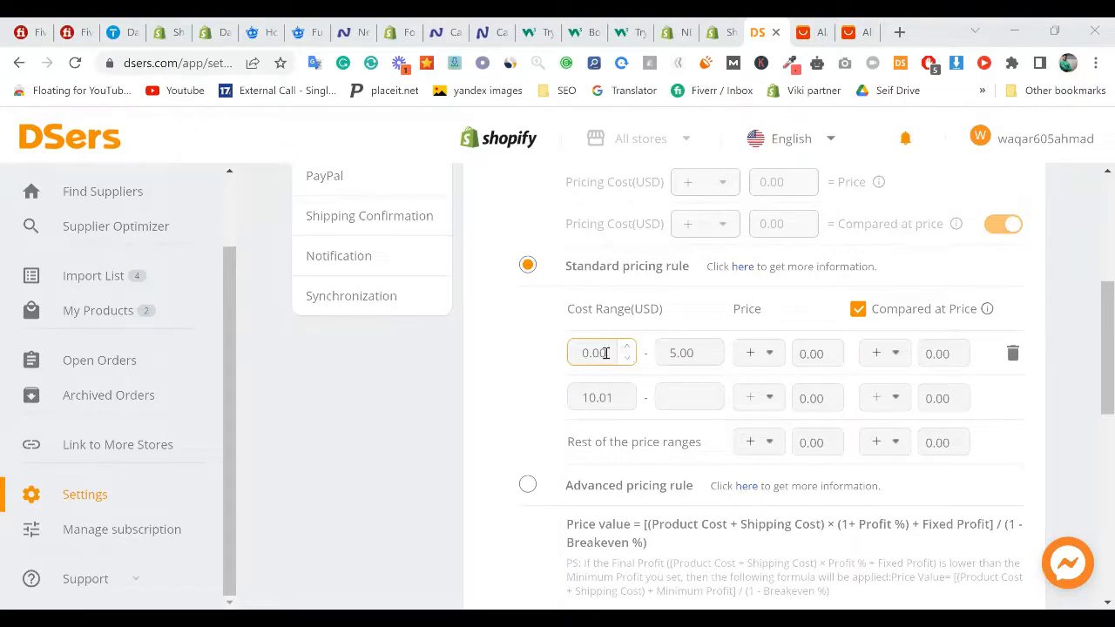
pyautogui.click(613, 370)
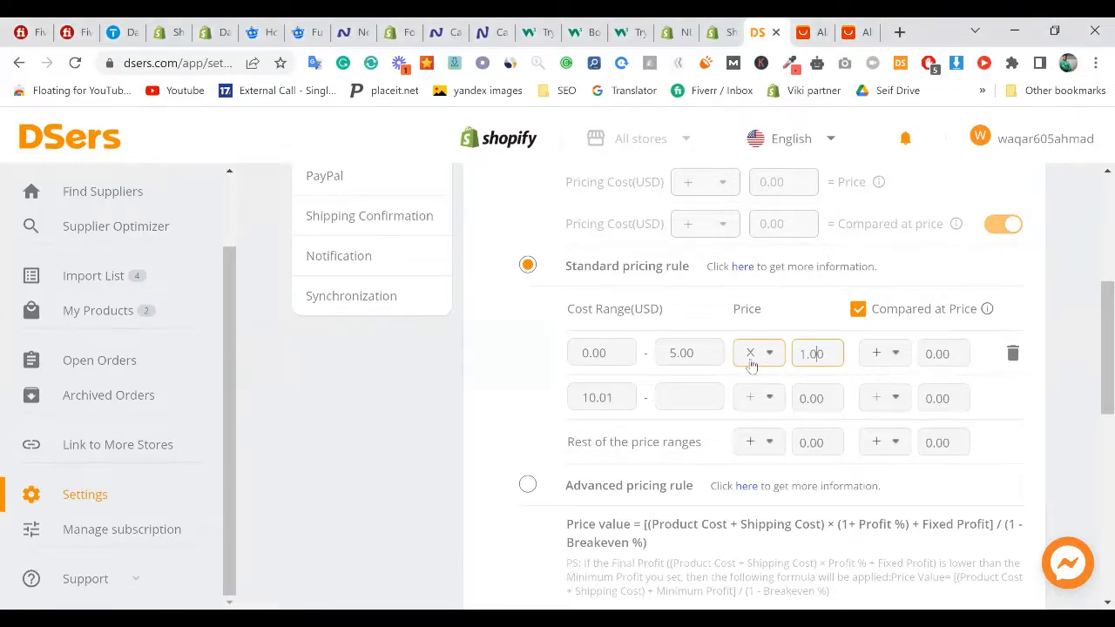
pyautogui.hotkey('ctrl', 'a')
pyautogui.write('2')
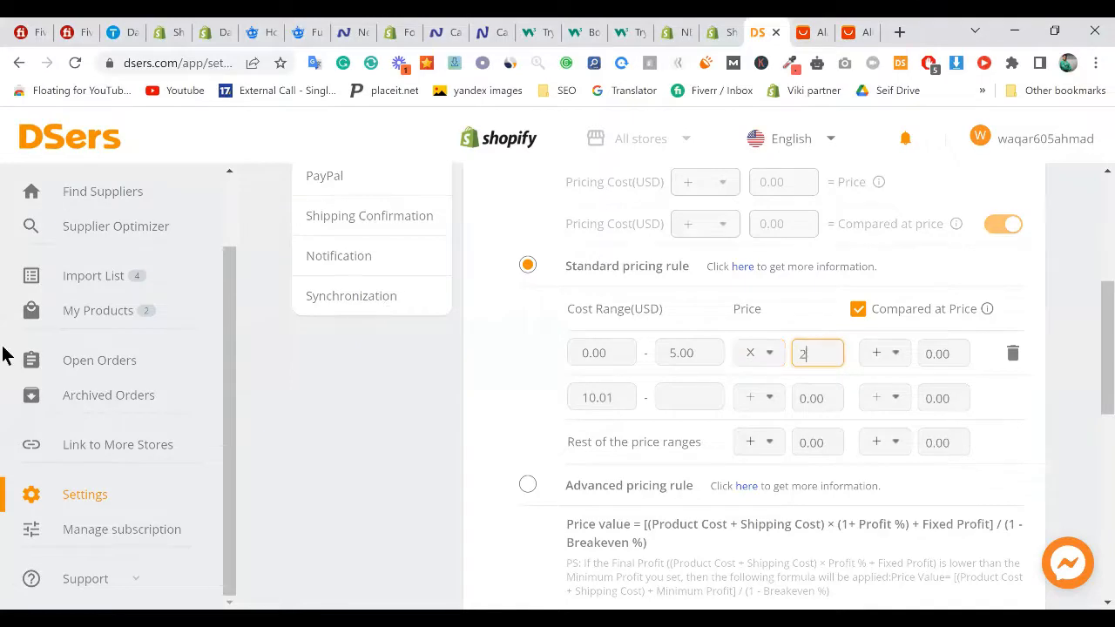
pyautogui.click(3, 356)
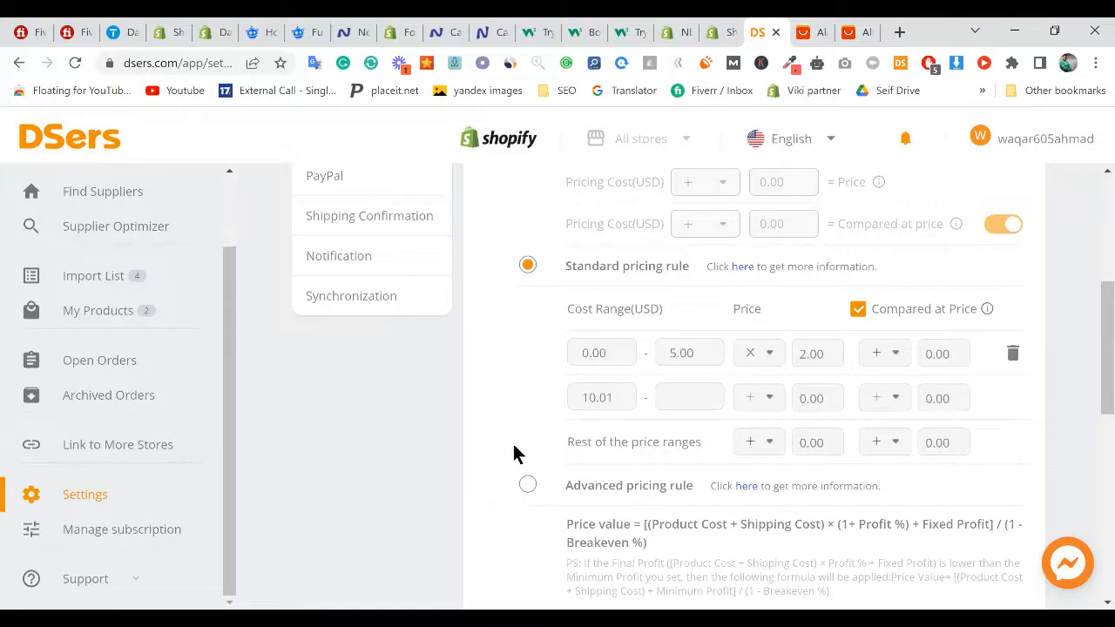
# Step: Set the price multiplier of the 0.00–5.00 cost range to 3
pyautogui.click(684, 364)
pyautogui.click(674, 353)
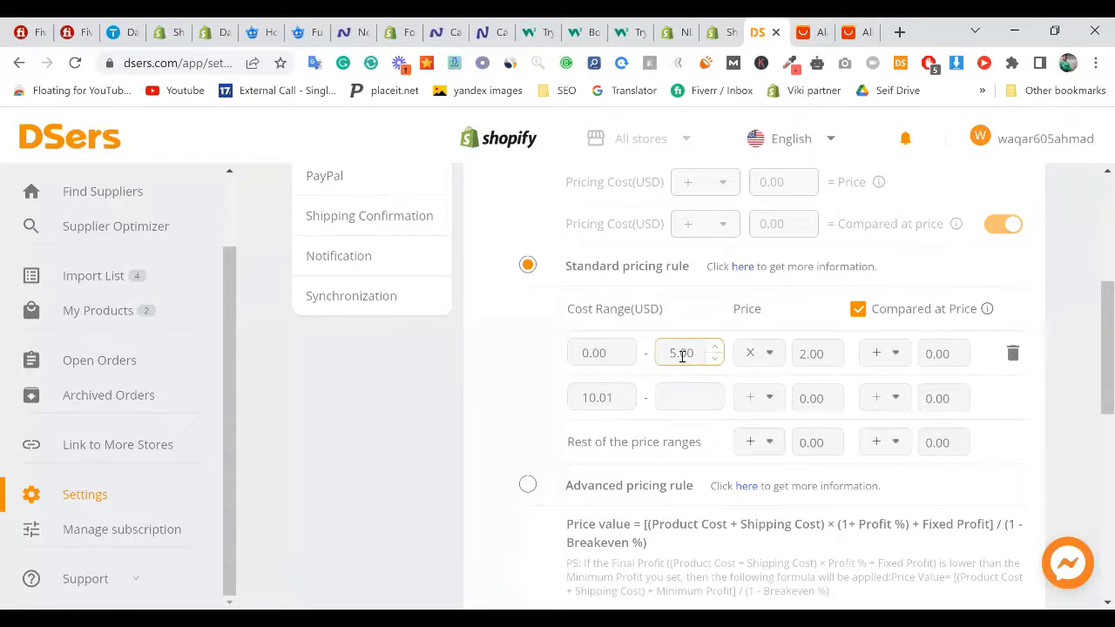
pyautogui.doubleClick(804, 353)
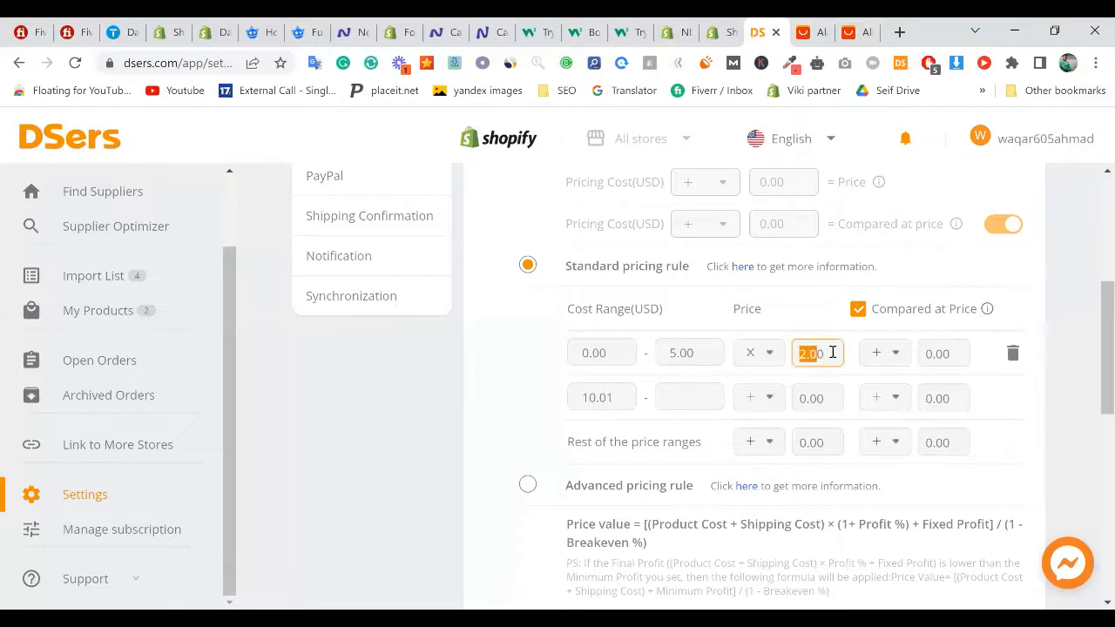
pyautogui.write('3')
pyautogui.click(526, 447)
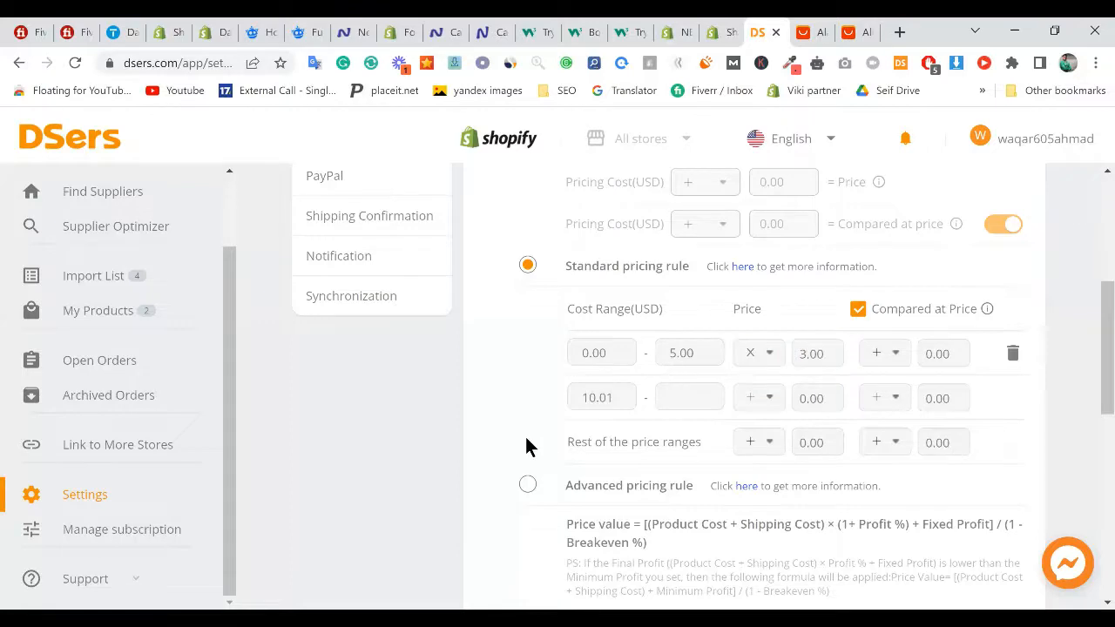
pyautogui.click(610, 364)
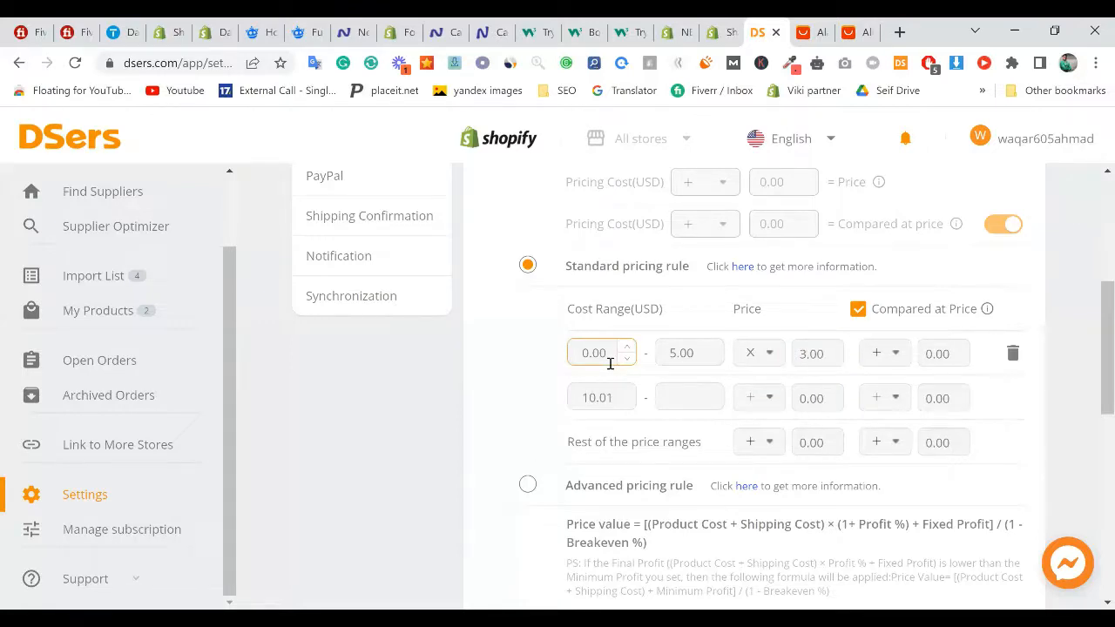
pyautogui.click(802, 364)
pyautogui.click(801, 371)
pyautogui.click(701, 359)
pyautogui.click(817, 359)
pyautogui.click(679, 356)
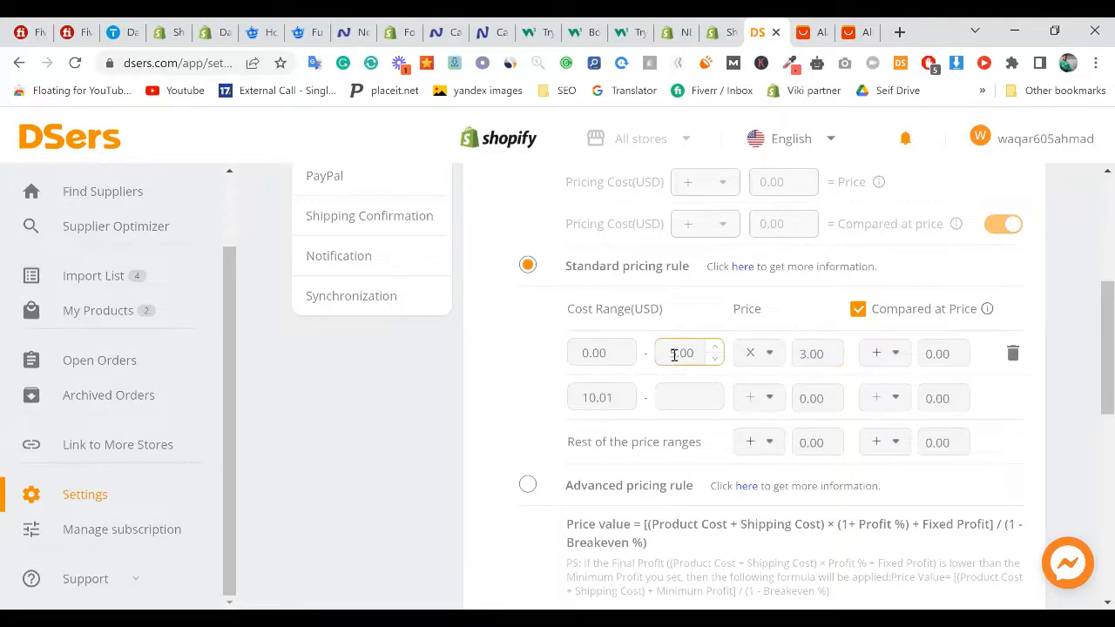
# Step: Set the upper limit of the first cost range in the standard pricing rule to 3
pyautogui.doubleClick(700, 355)
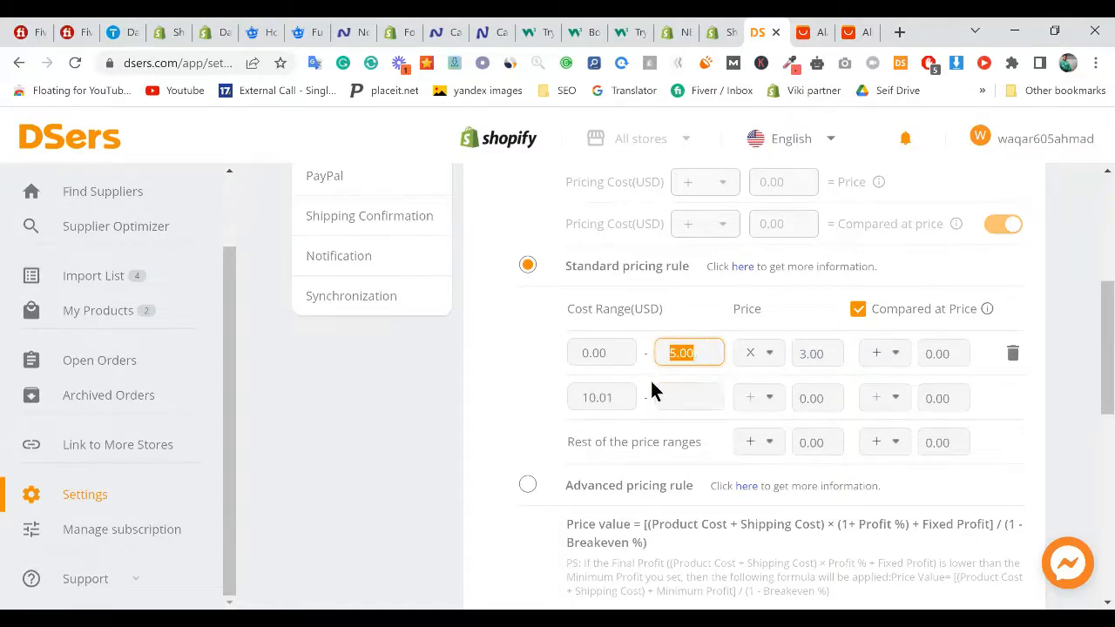
pyautogui.press('BackSpace')
pyautogui.write('3')
pyautogui.click(652, 384)
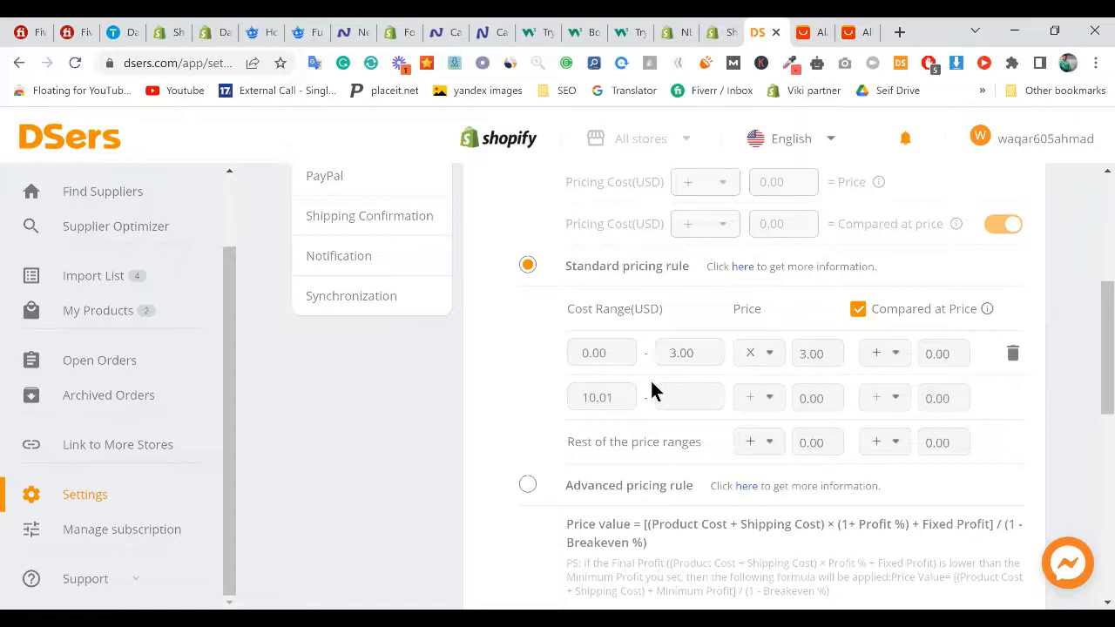
pyautogui.click(602, 358)
pyautogui.click(603, 378)
pyautogui.click(699, 395)
pyautogui.click(653, 381)
# Step: Set the price multiplier of the 0.00–3.00 cost range to 5
pyautogui.moveTo(808, 357); pyautogui.dragTo(527, 407)
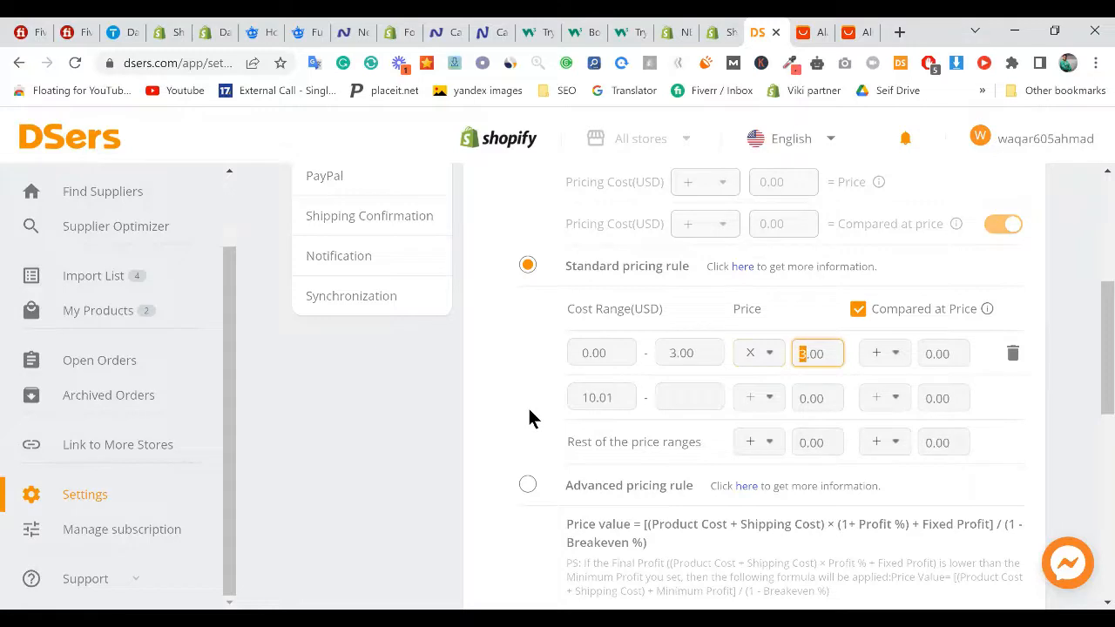
pyautogui.write('5')
pyautogui.click(654, 382)
pyautogui.click(814, 359)
pyautogui.click(706, 375)
pyautogui.click(815, 364)
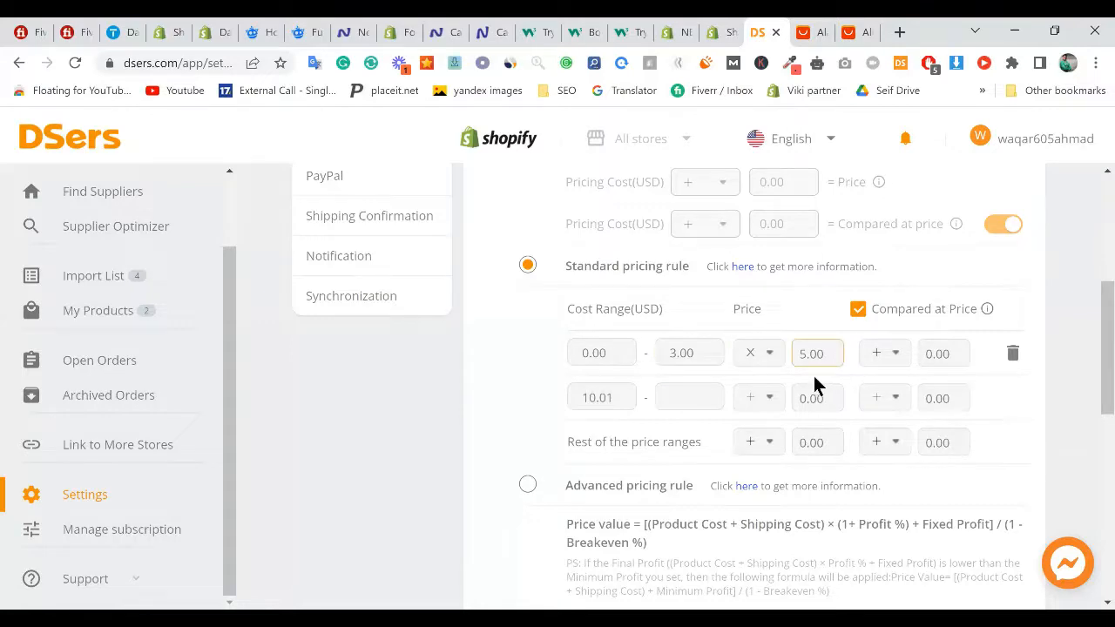
# Step: Set the lower limit of the second cost range to 5.01
pyautogui.click(613, 395)
pyautogui.moveTo(576, 393); pyautogui.dragTo(613, 397)
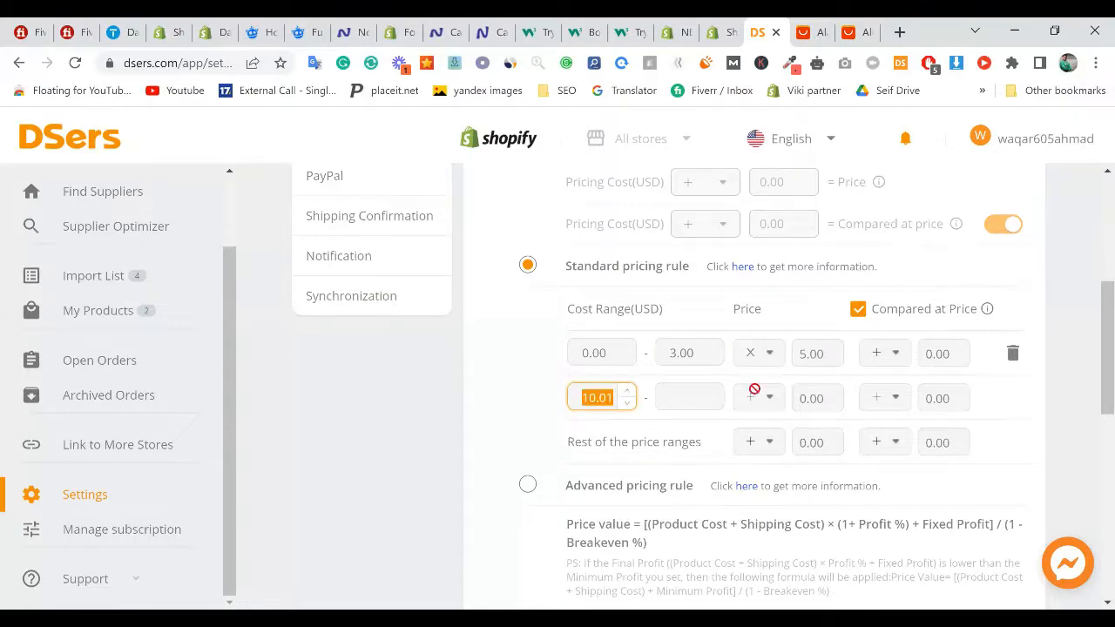
pyautogui.click(575, 394)
pyautogui.press('BackSpace')
pyautogui.press('BackSpace')
pyautogui.write('5')
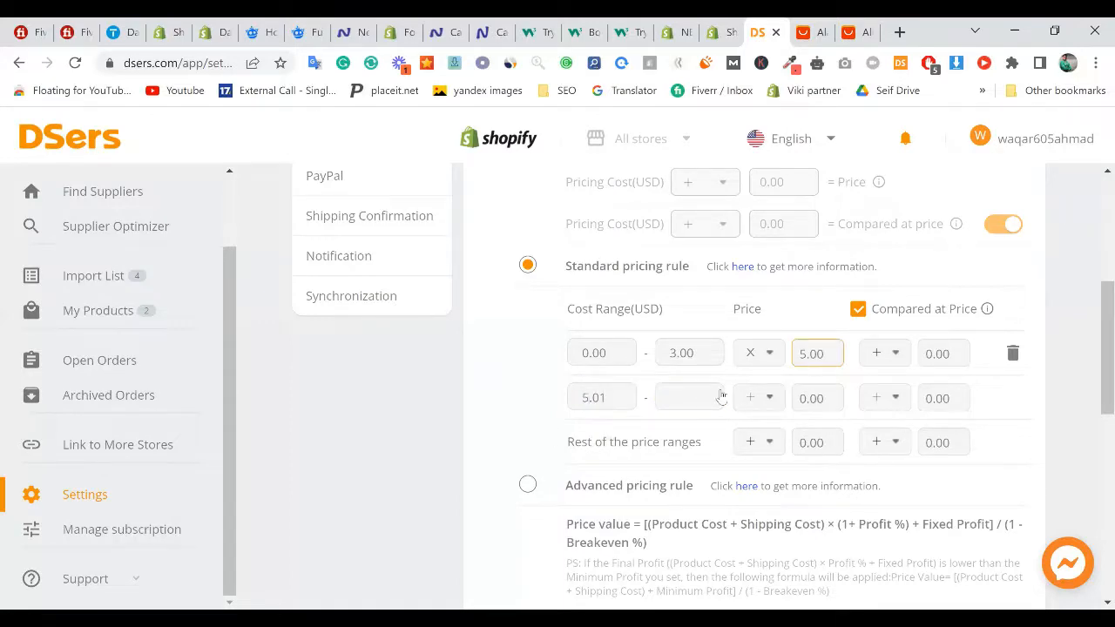
# Step: Set the second cost range to start at 3.01 and end at 6
pyautogui.click(599, 404)
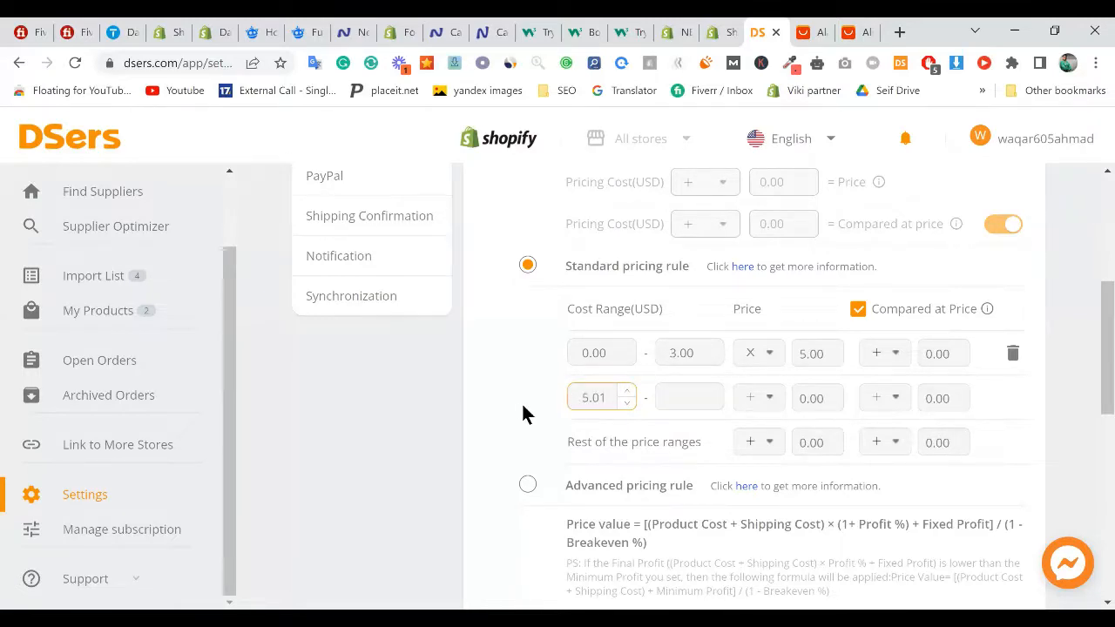
pyautogui.moveTo(579, 401); pyautogui.dragTo(590, 401)
pyautogui.write('3')
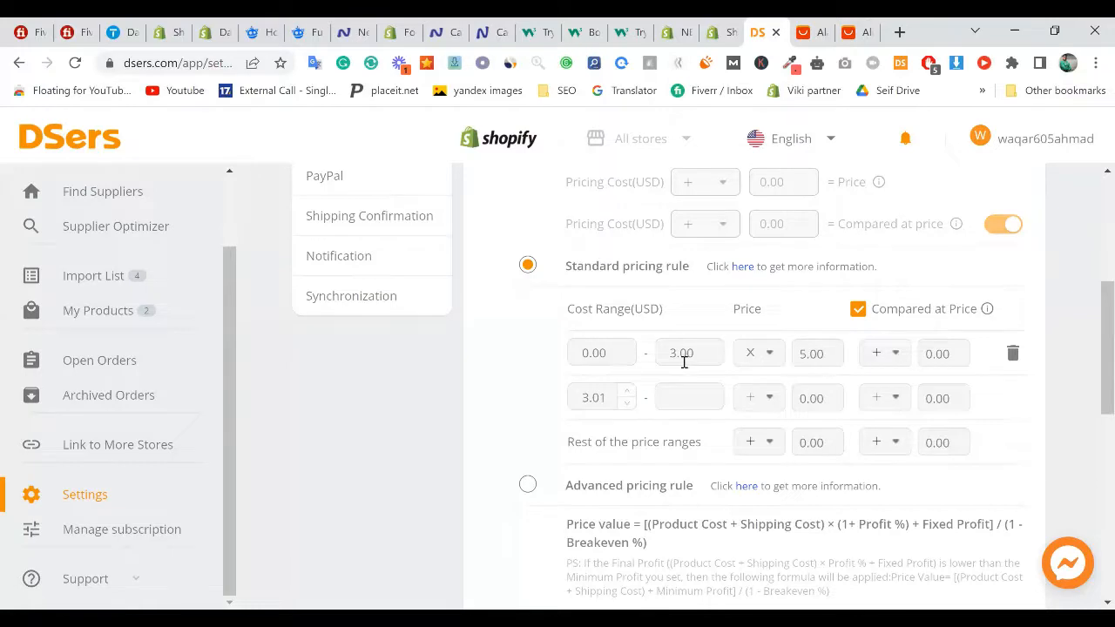
pyautogui.click(685, 357)
pyautogui.click(581, 394)
pyautogui.press('Tab')
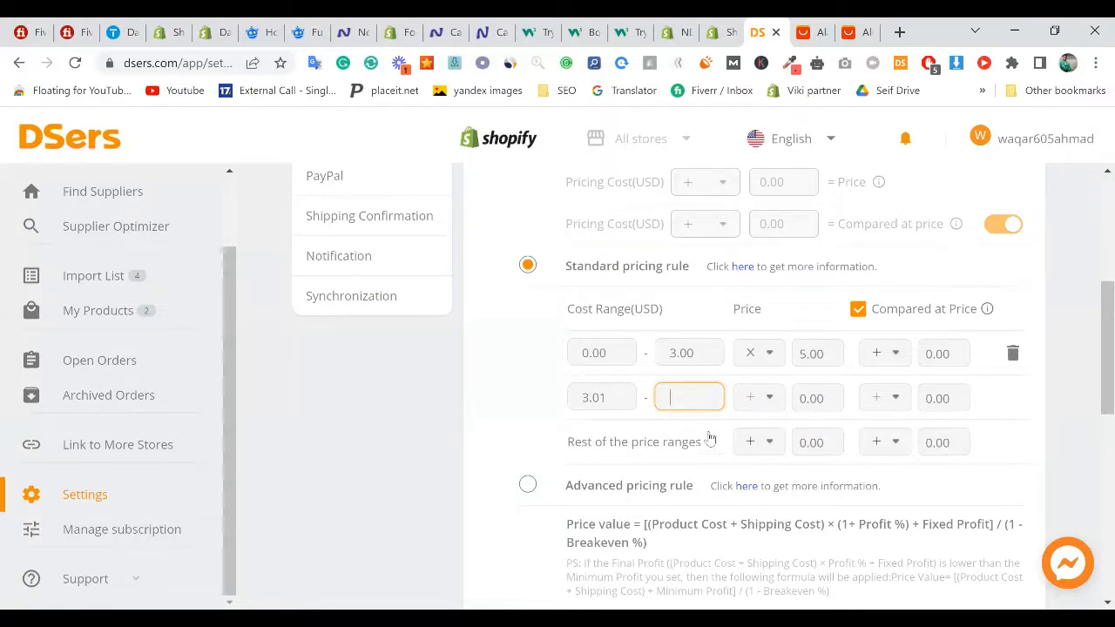
pyautogui.write('6')
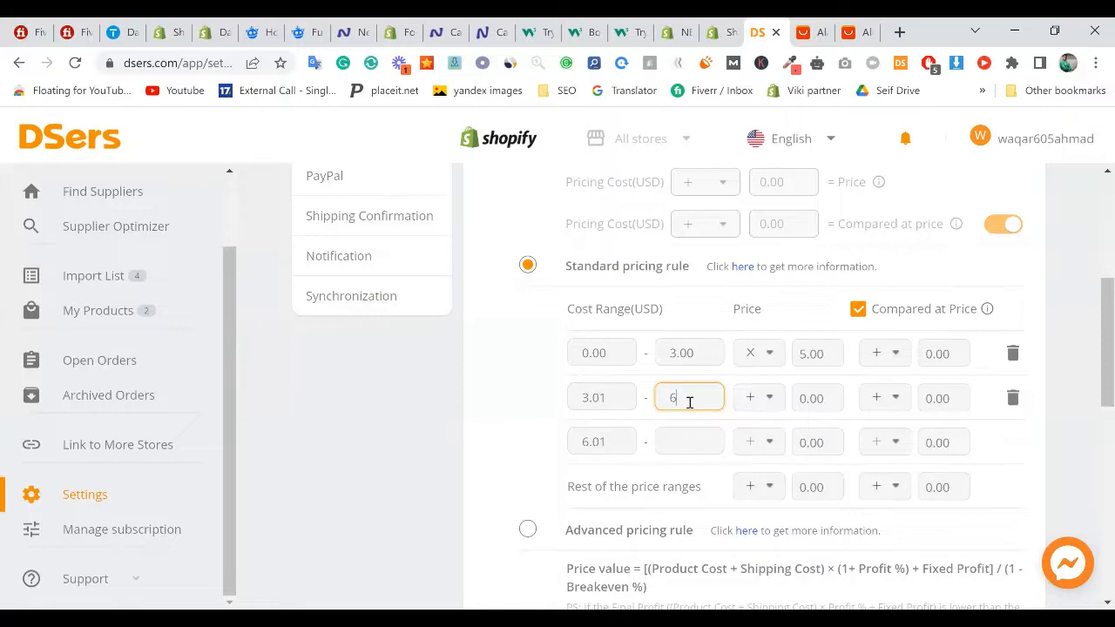
# Step: Clear the price value of the 3.01–6.00 cost range
pyautogui.click(805, 355)
pyautogui.doubleClick(795, 397)
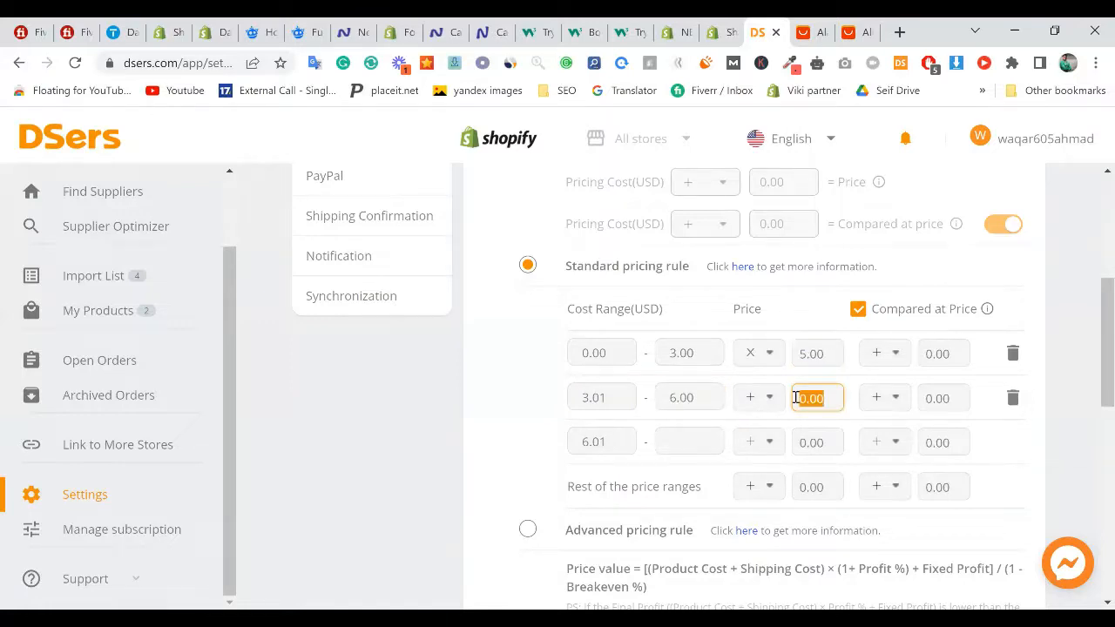
pyautogui.press('BackSpace')
pyautogui.doubleClick(695, 398)
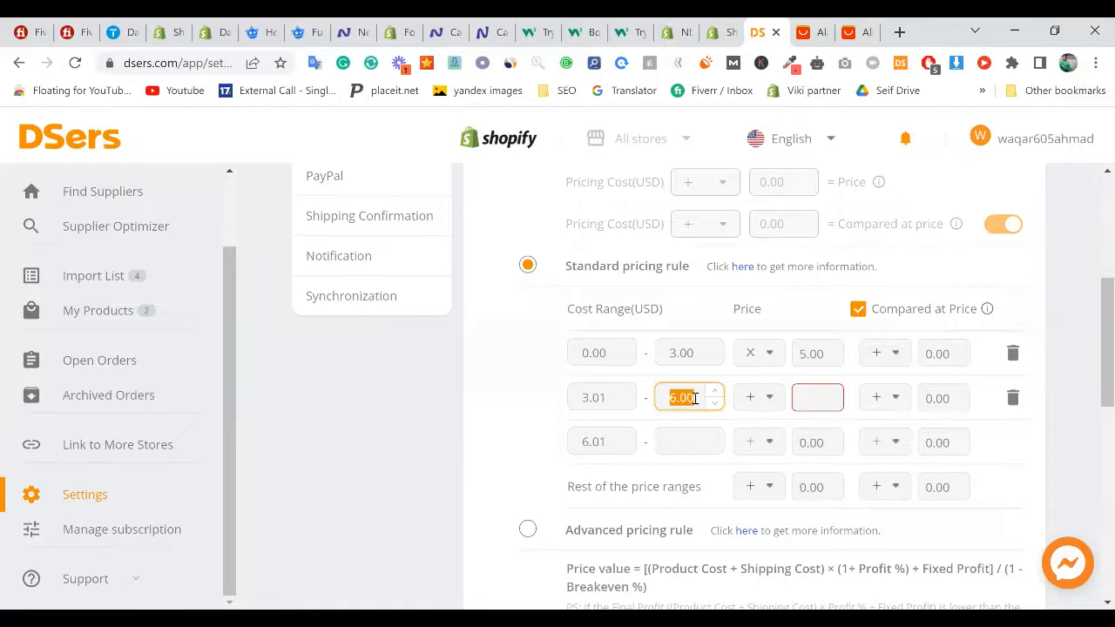
pyautogui.click(807, 357)
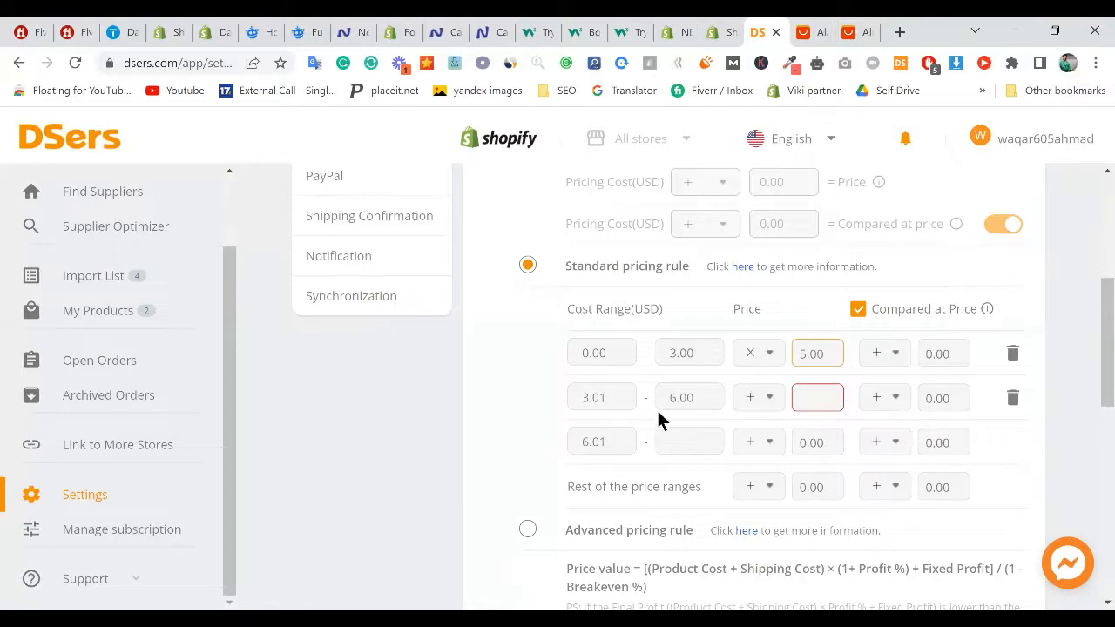
pyautogui.click(678, 393)
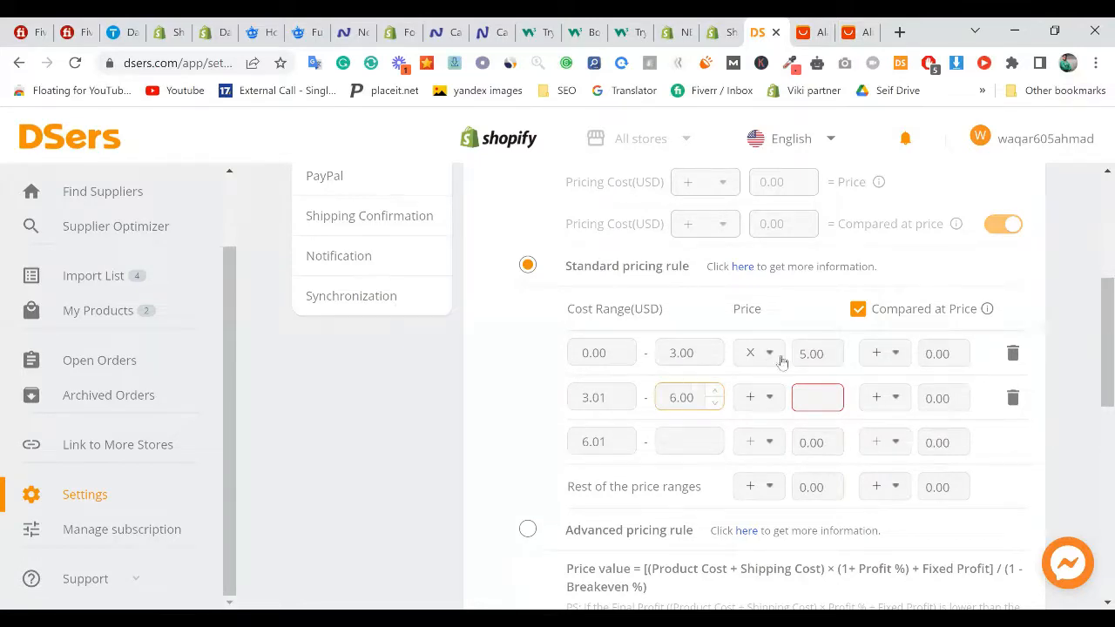
pyautogui.click(815, 354)
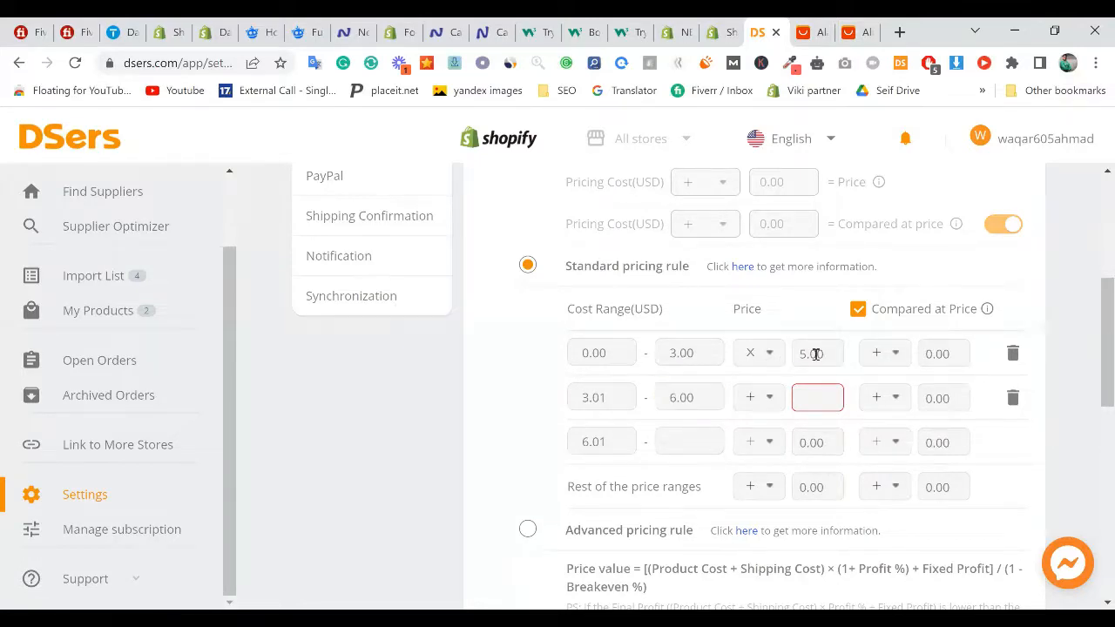
pyautogui.click(667, 398)
pyautogui.rightClick(662, 408)
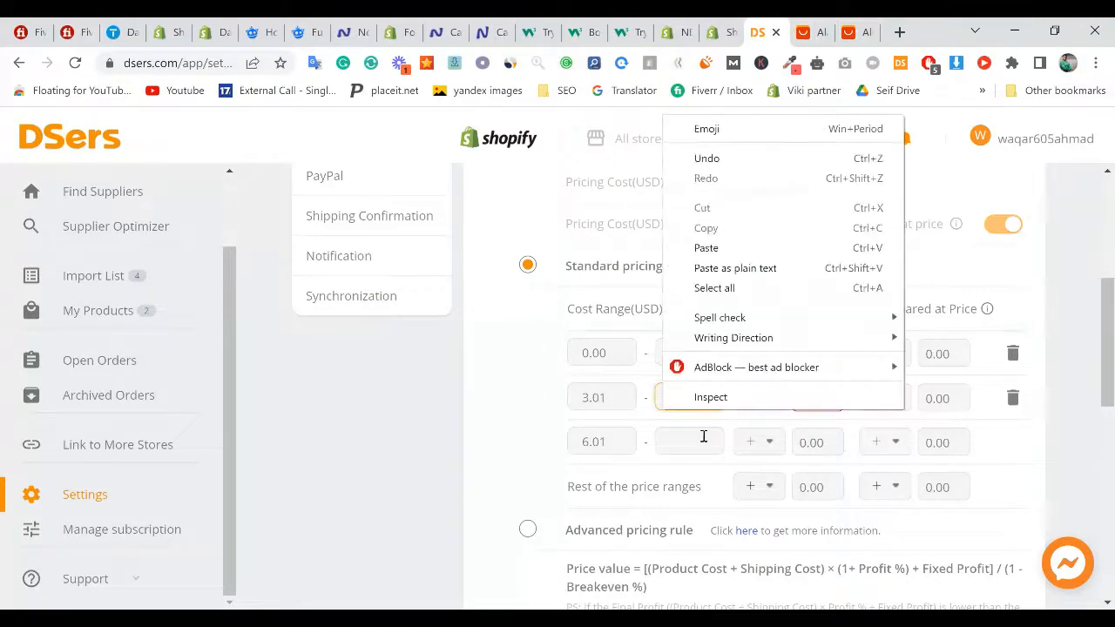
# Step: Enter 4 as the price value for the 3.01–6.00 cost range
pyautogui.click(821, 395)
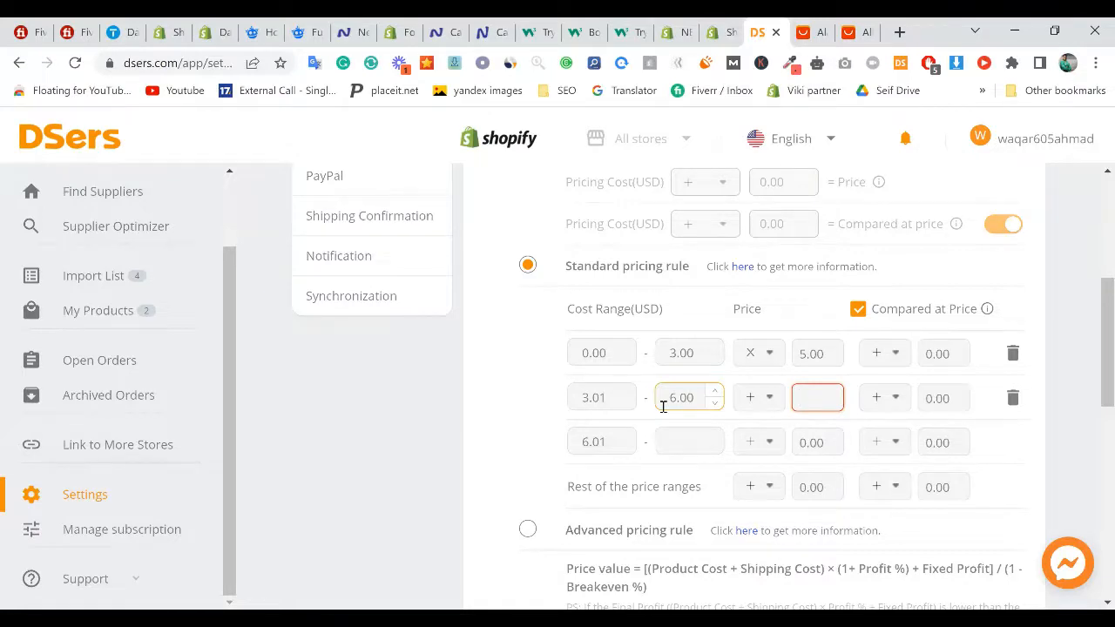
pyautogui.write('4')
pyautogui.click(543, 391)
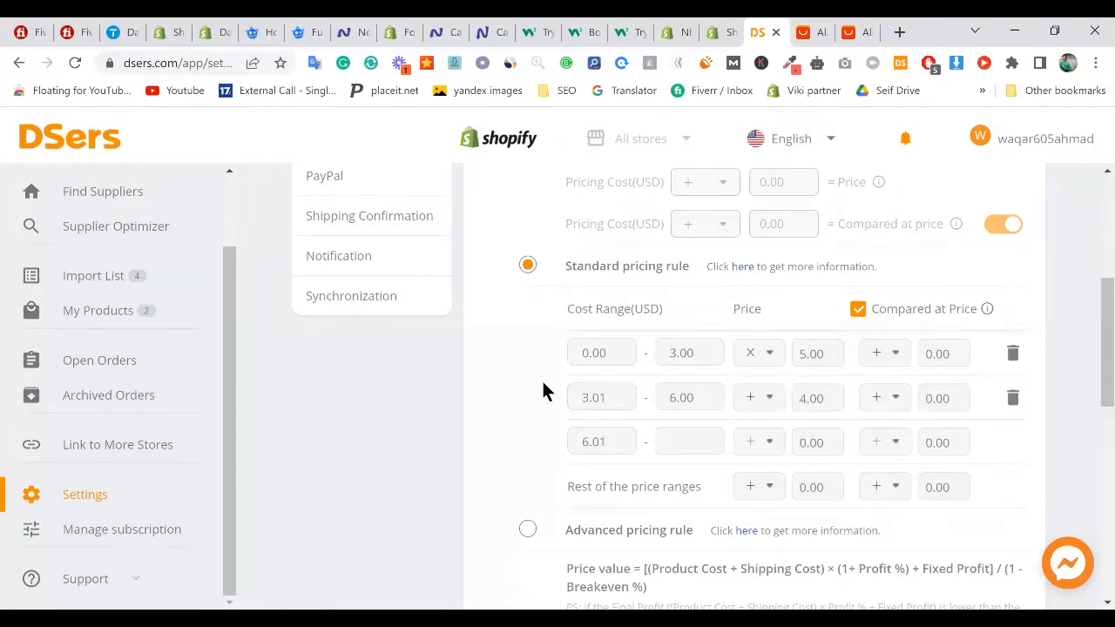
# Step: Review the cost ranges and their price values in the standard pricing rule
pyautogui.click(581, 353)
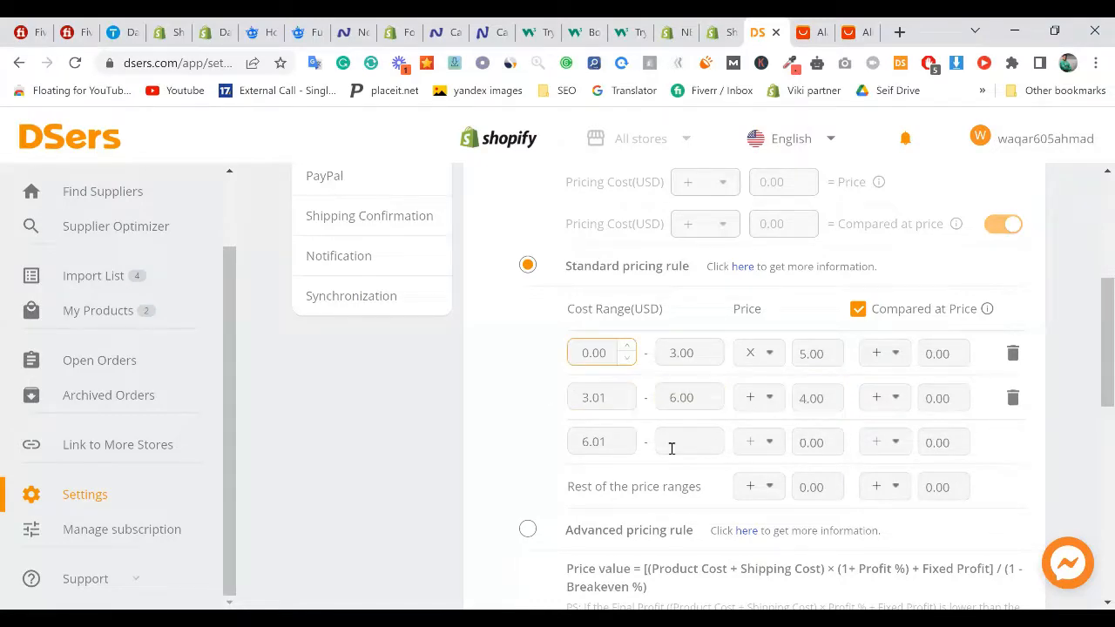
pyautogui.click(672, 399)
pyautogui.click(809, 358)
pyautogui.moveTo(799, 357); pyautogui.dragTo(808, 355)
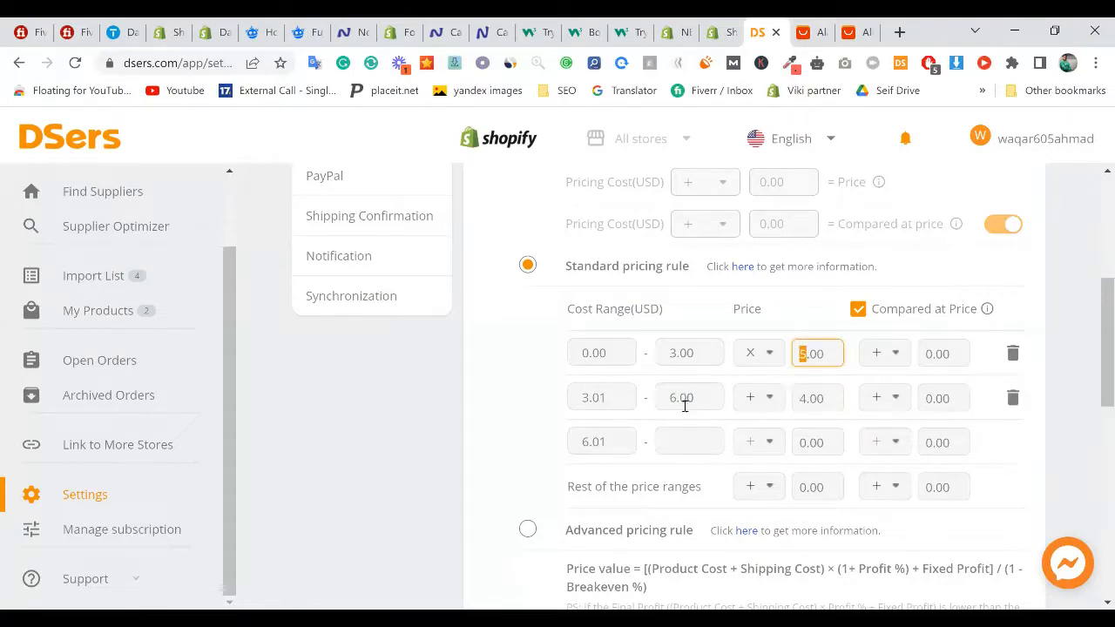
pyautogui.moveTo(674, 400); pyautogui.dragTo(678, 400)
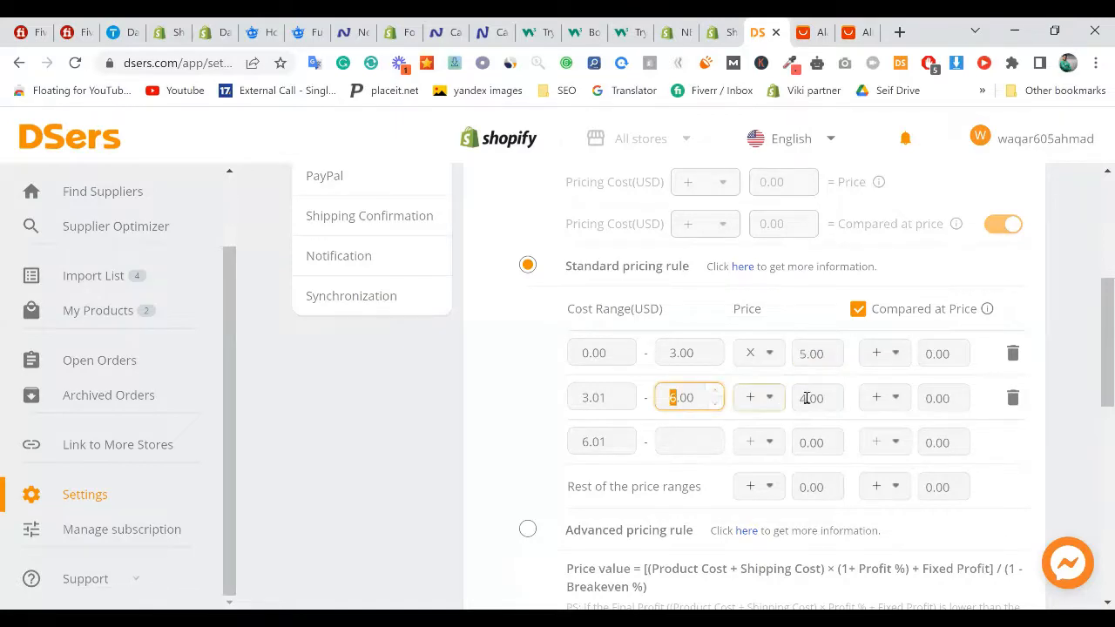
pyautogui.moveTo(801, 398); pyautogui.dragTo(806, 401)
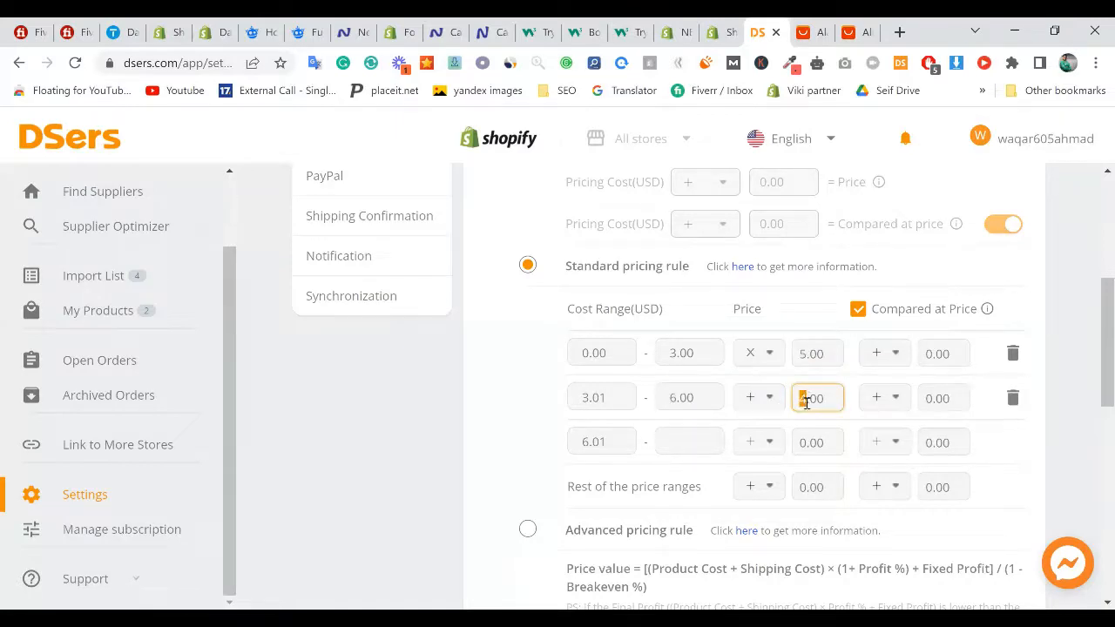
pyautogui.click(730, 392)
pyautogui.scroll(-2, 689, 382)
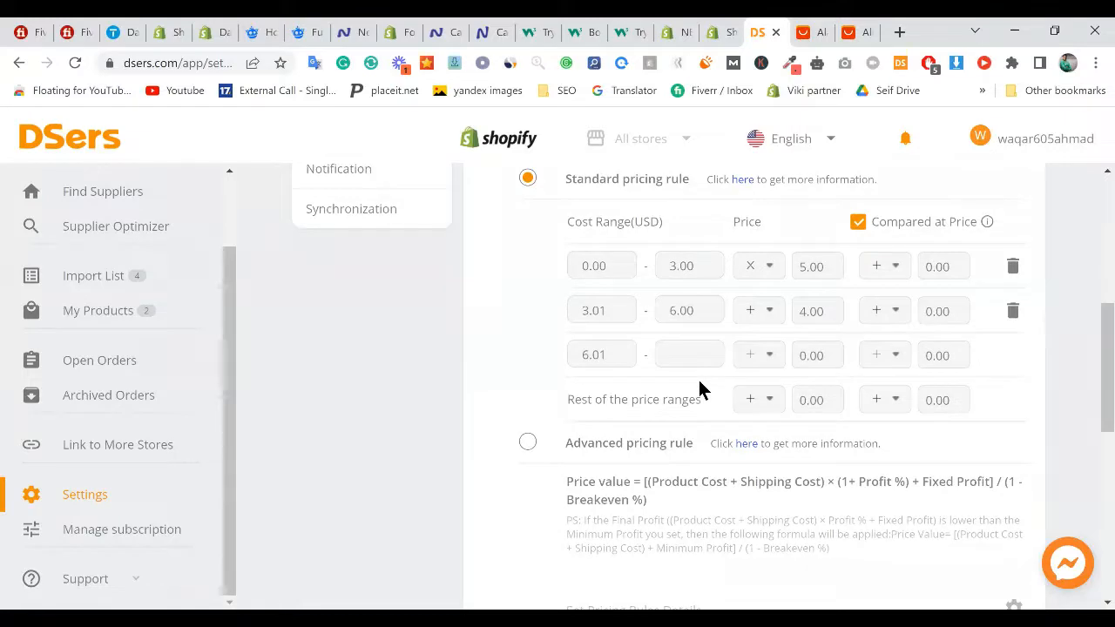
pyautogui.scroll(1, 698, 383)
pyautogui.click(698, 359)
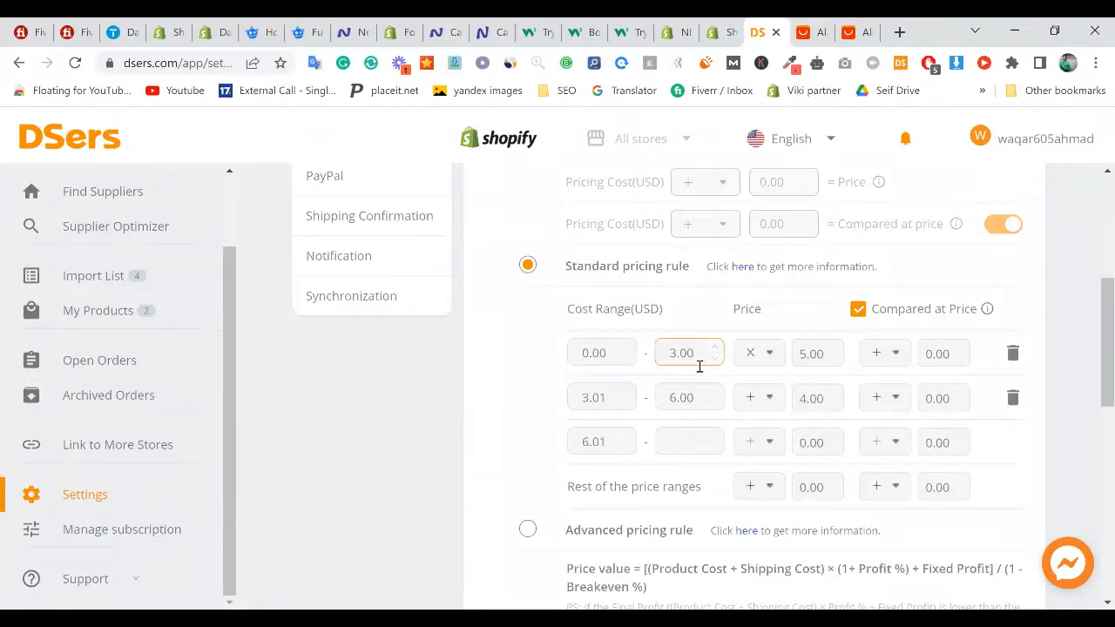
# Step: Set the end of the third cost range, which starts at 6.01, to 10
pyautogui.click(730, 423)
pyautogui.click(716, 407)
pyautogui.click(693, 445)
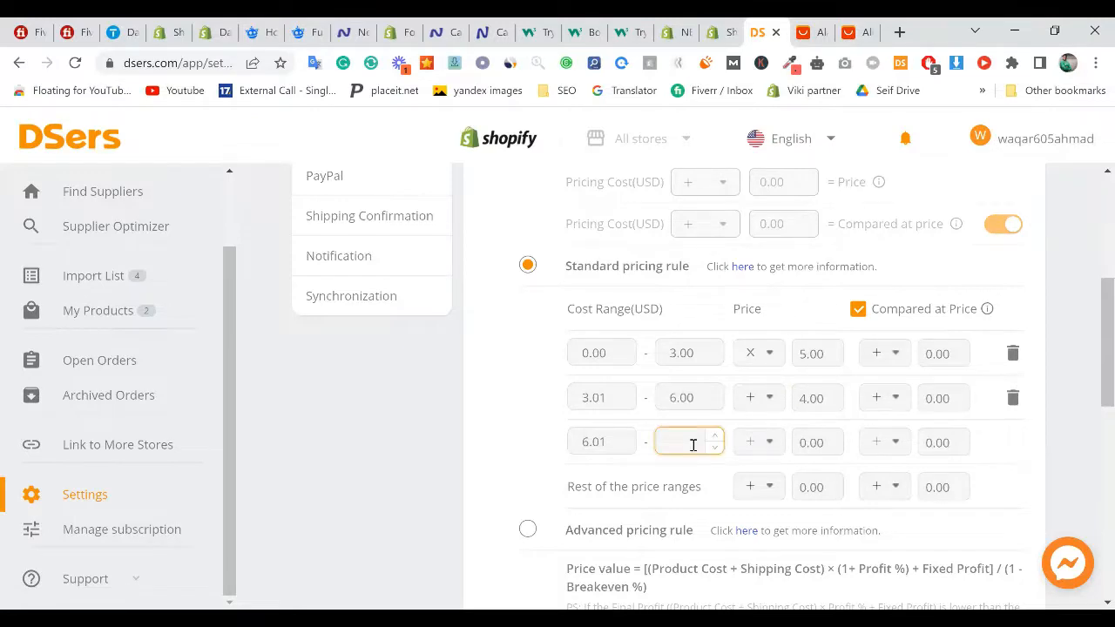
pyautogui.write('10')
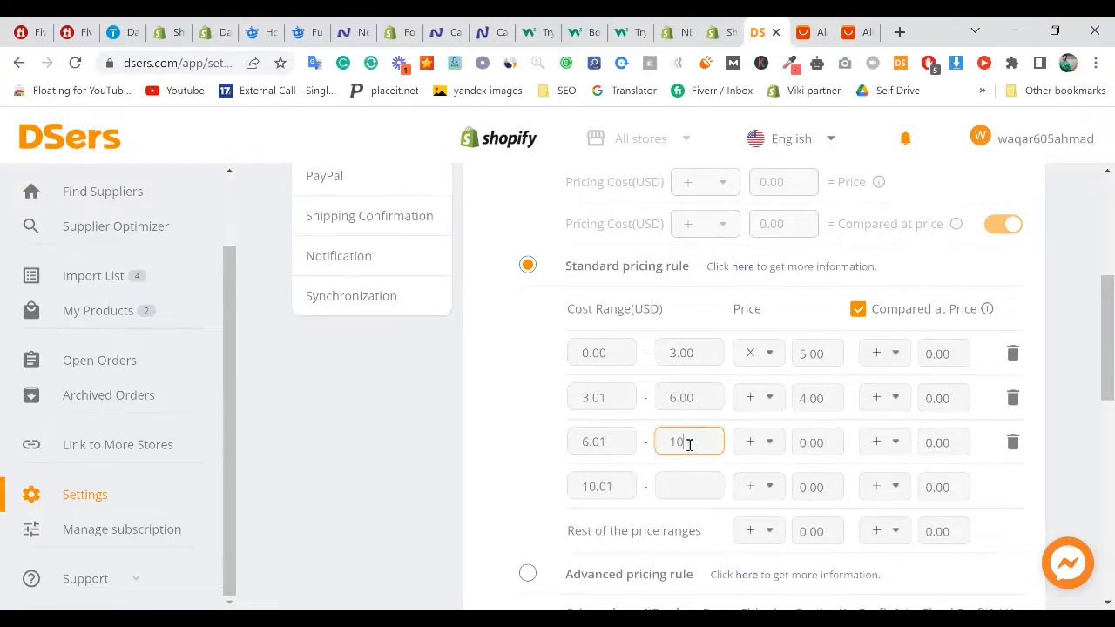
pyautogui.click(681, 447)
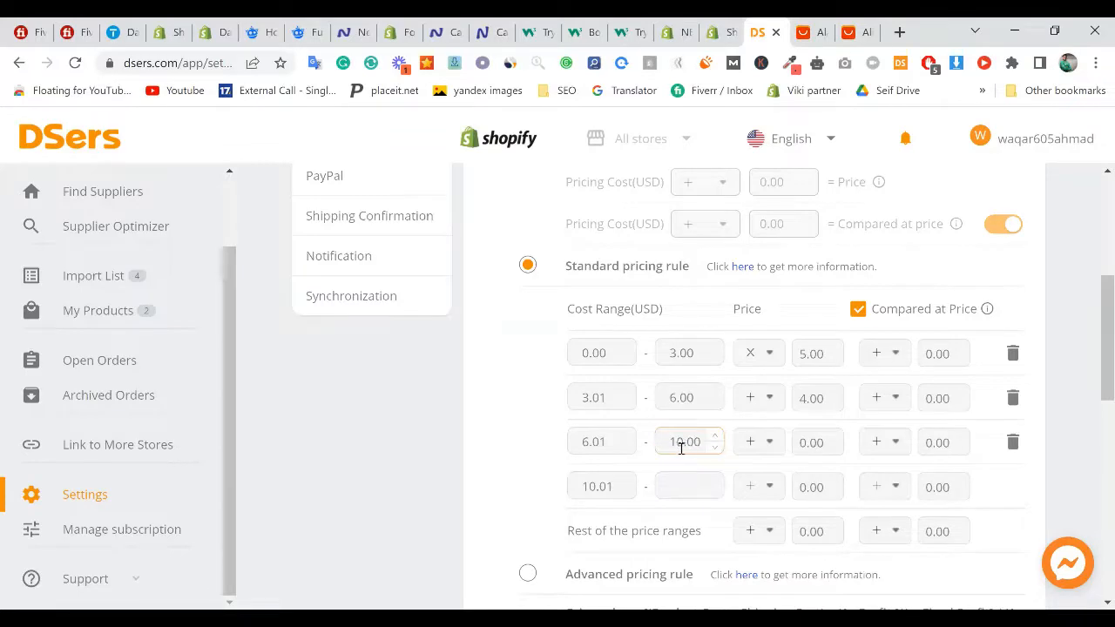
# Step: Review the 3.01–6.00 range with its price value and the open cost range starting at 10.01
pyautogui.click(584, 401)
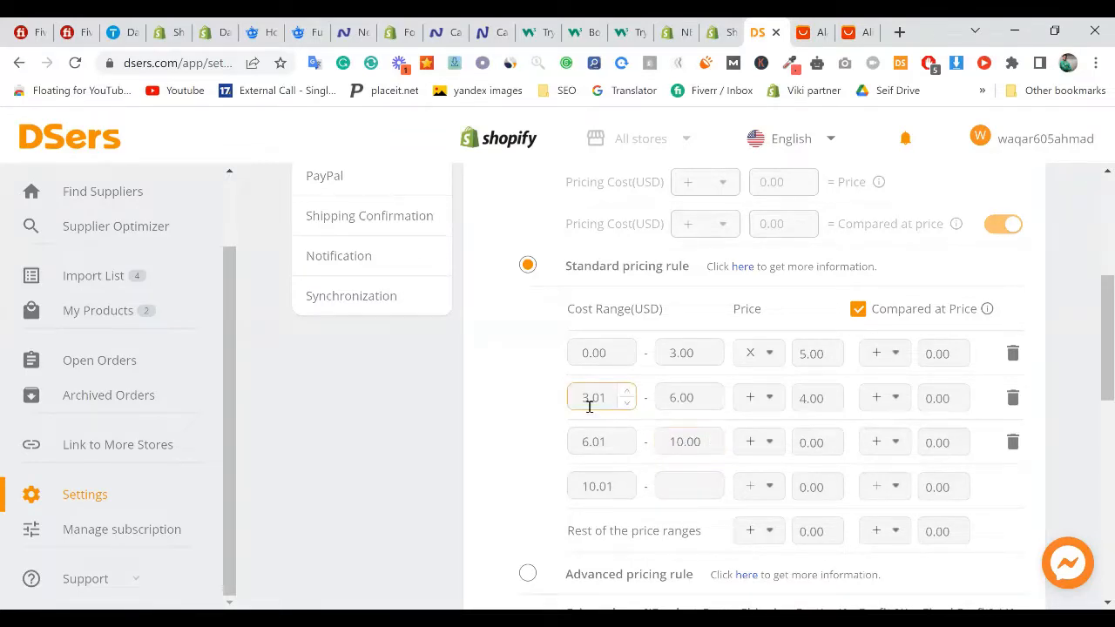
pyautogui.click(802, 399)
pyautogui.click(808, 399)
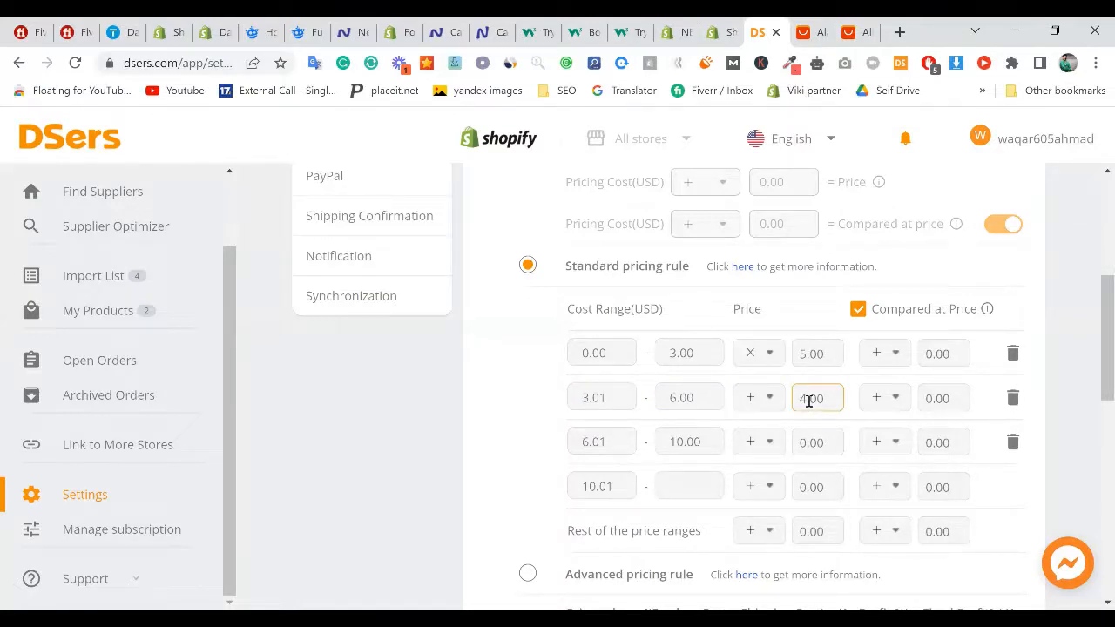
pyautogui.click(624, 400)
pyautogui.click(804, 401)
pyautogui.click(813, 399)
pyautogui.scroll(-2, 610, 326)
pyautogui.click(624, 324)
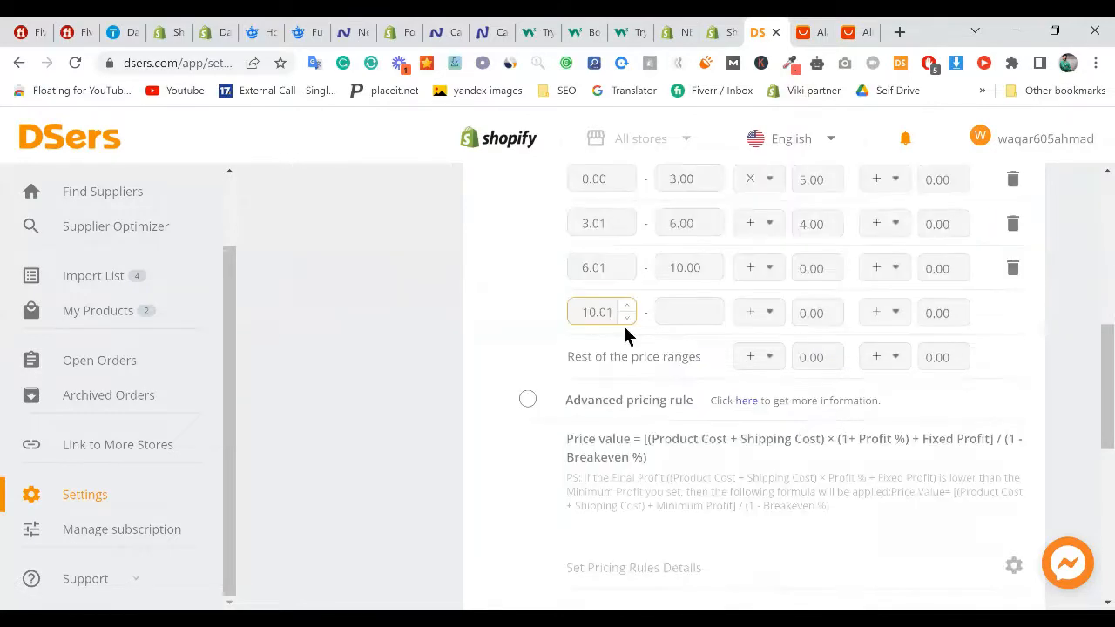
pyautogui.click(688, 315)
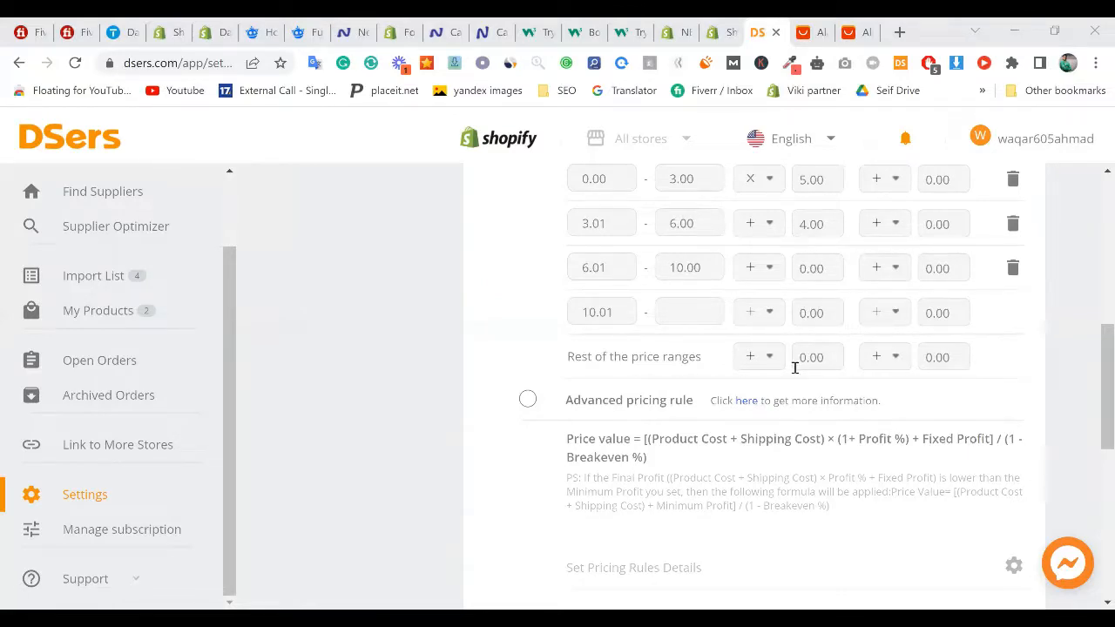
# Step: Set the third cost range to end at 9 with price value 3.5, and the fourth to end at 12 with price value 2
pyautogui.scroll(1, 725, 363)
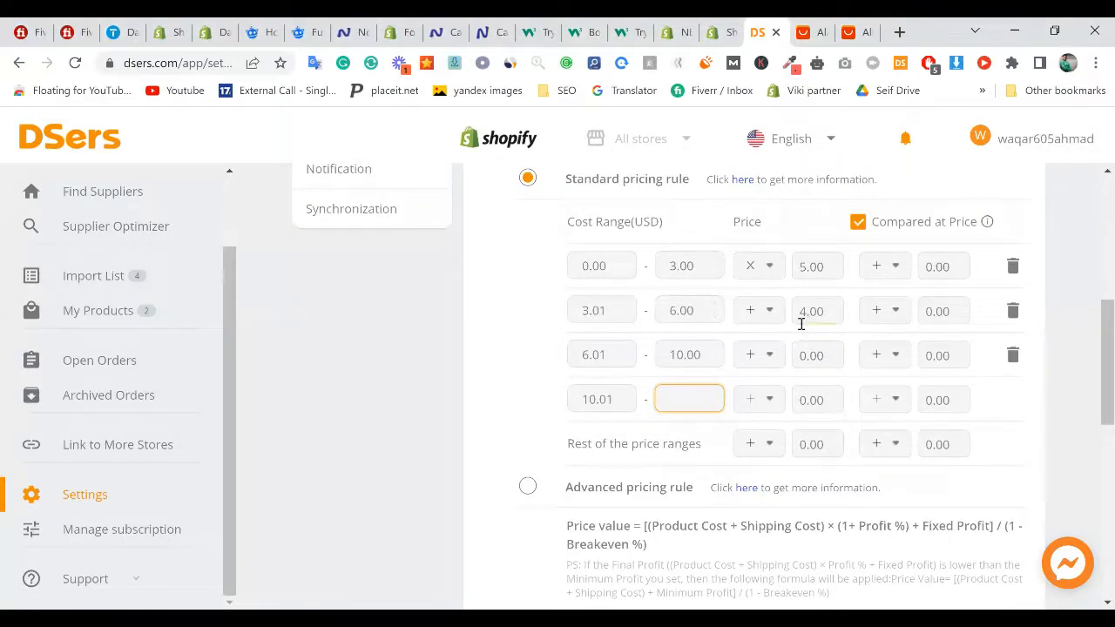
pyautogui.click(802, 315)
pyautogui.click(702, 352)
pyautogui.click(806, 315)
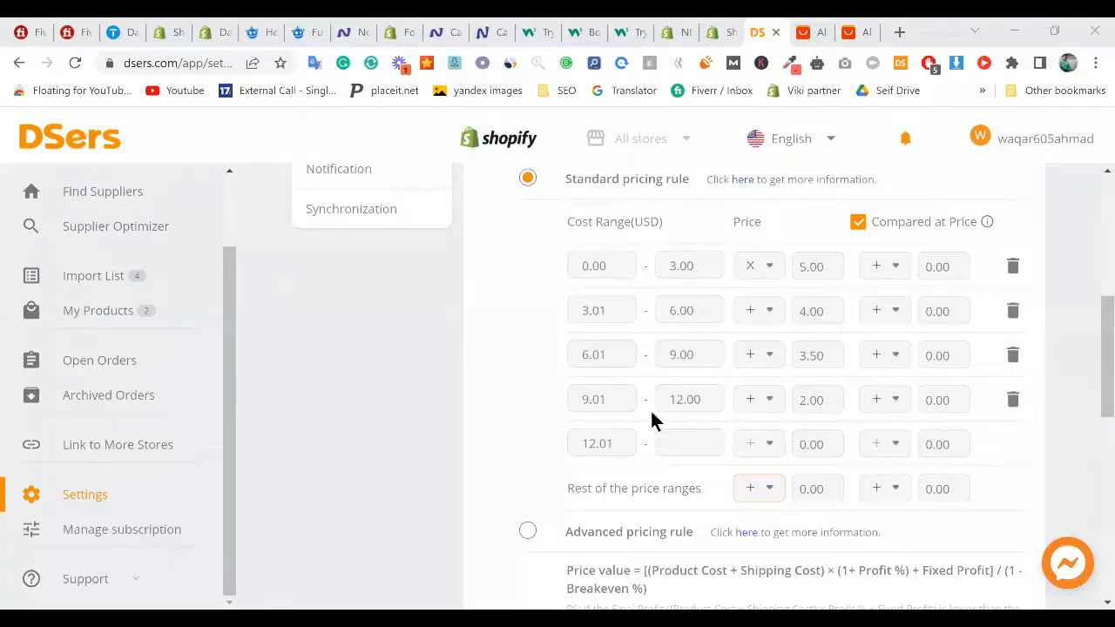
# Step: Set the price value of the 6.01–9.00 cost range to 3
pyautogui.click(684, 362)
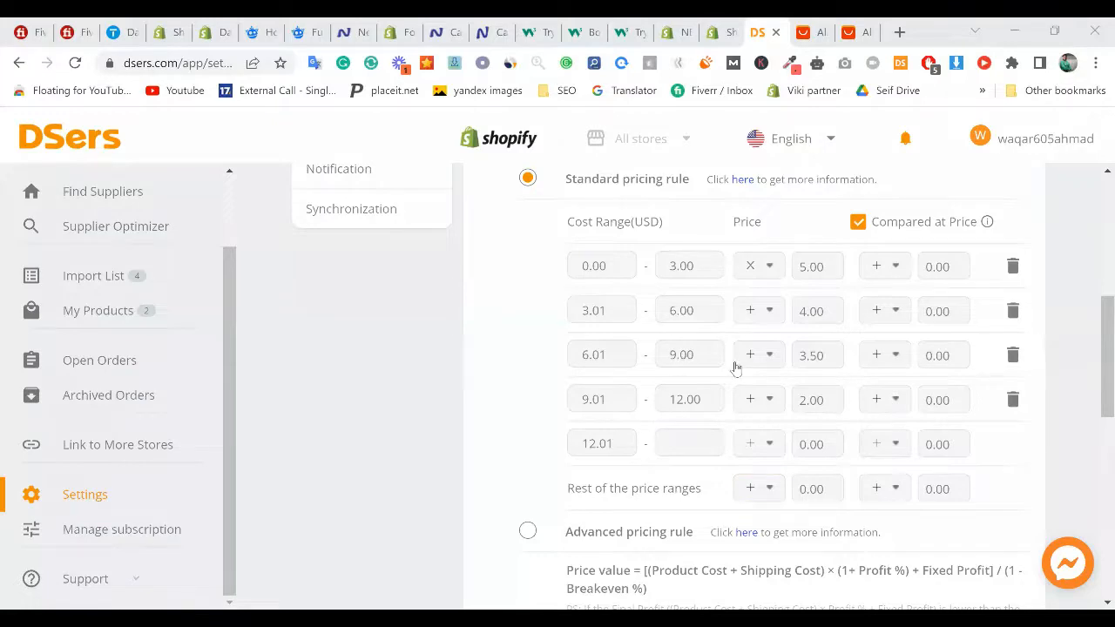
pyautogui.click(805, 360)
pyautogui.press('Tab')
pyautogui.click(811, 313)
pyautogui.click(693, 404)
pyautogui.press('BackSpace')
pyautogui.click(854, 338)
# Step: Search Google for "calculator" in a new browser tab and close the AliExpress tabs
pyautogui.click(902, 35)
pyautogui.write('c')
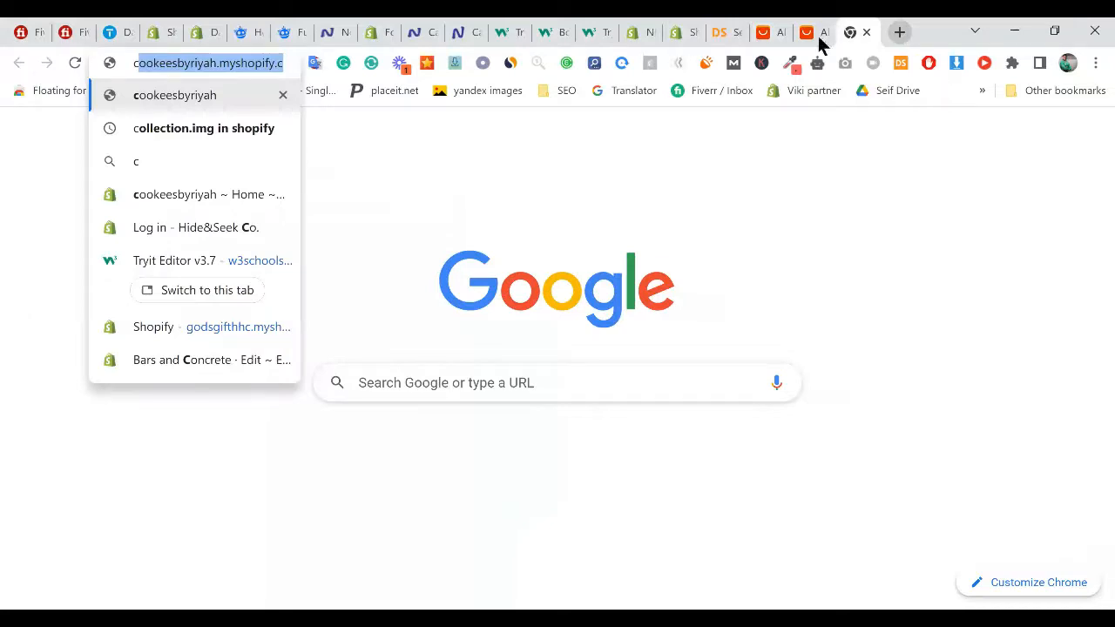
pyautogui.press('Return')
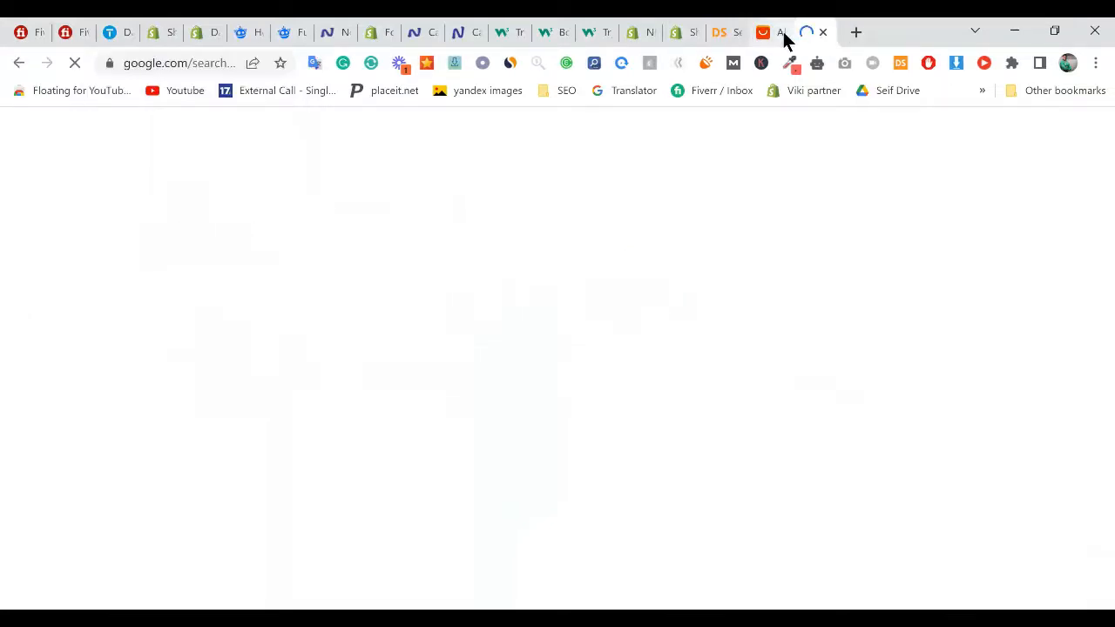
pyautogui.click(760, 32)
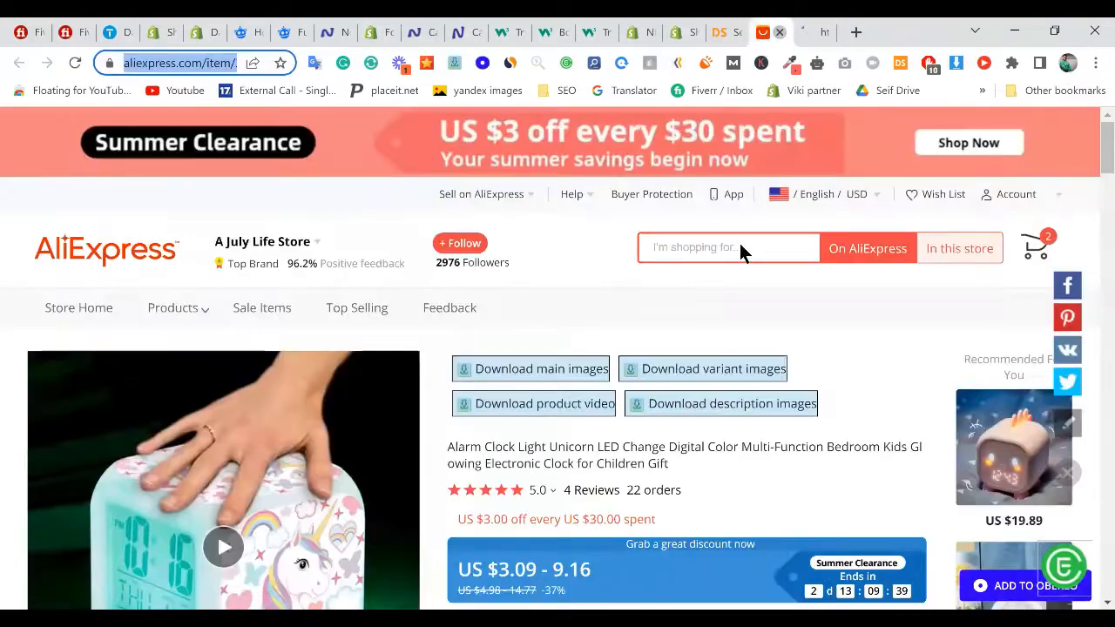
pyautogui.hotkey('ctrl', 'w')
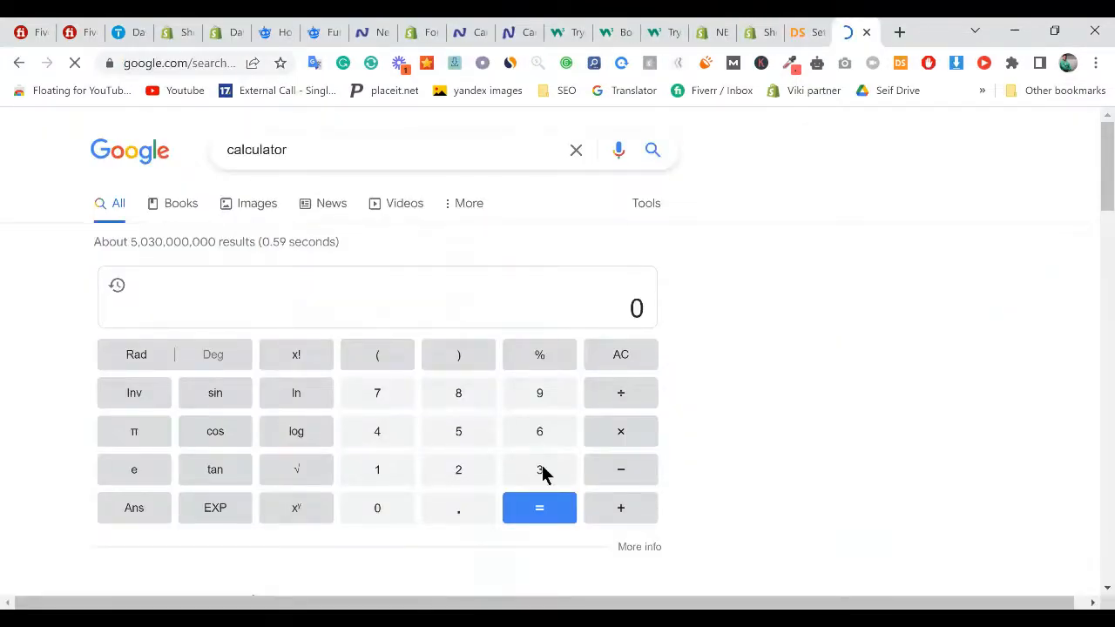
# Step: Calculate 30 ÷ 12 with the Google calculator
pyautogui.click(398, 518)
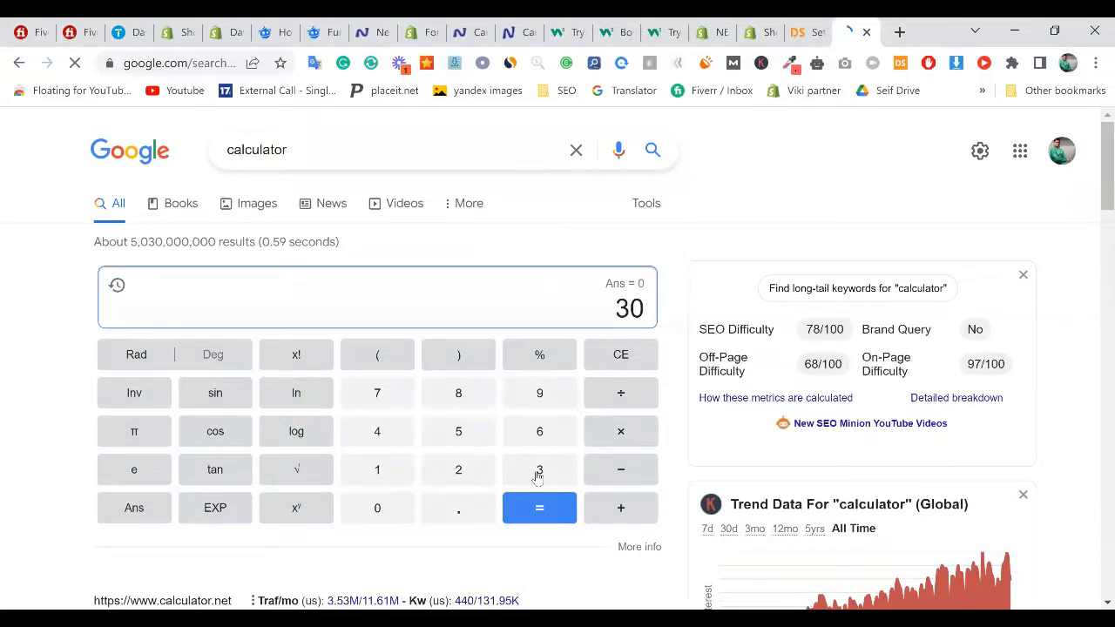
pyautogui.click(538, 476)
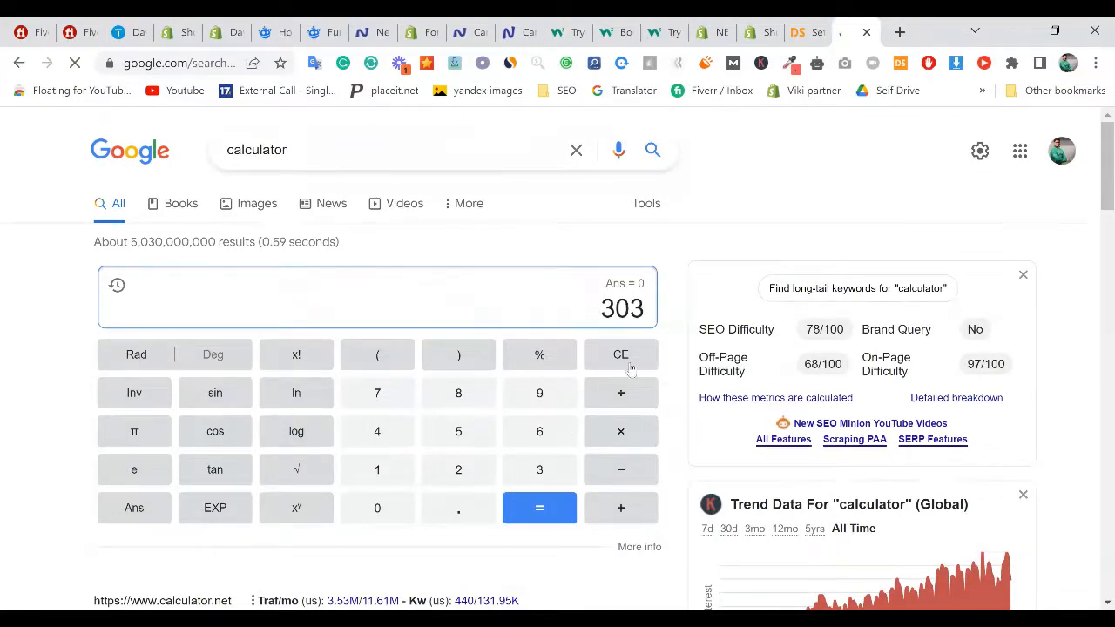
pyautogui.click(541, 477)
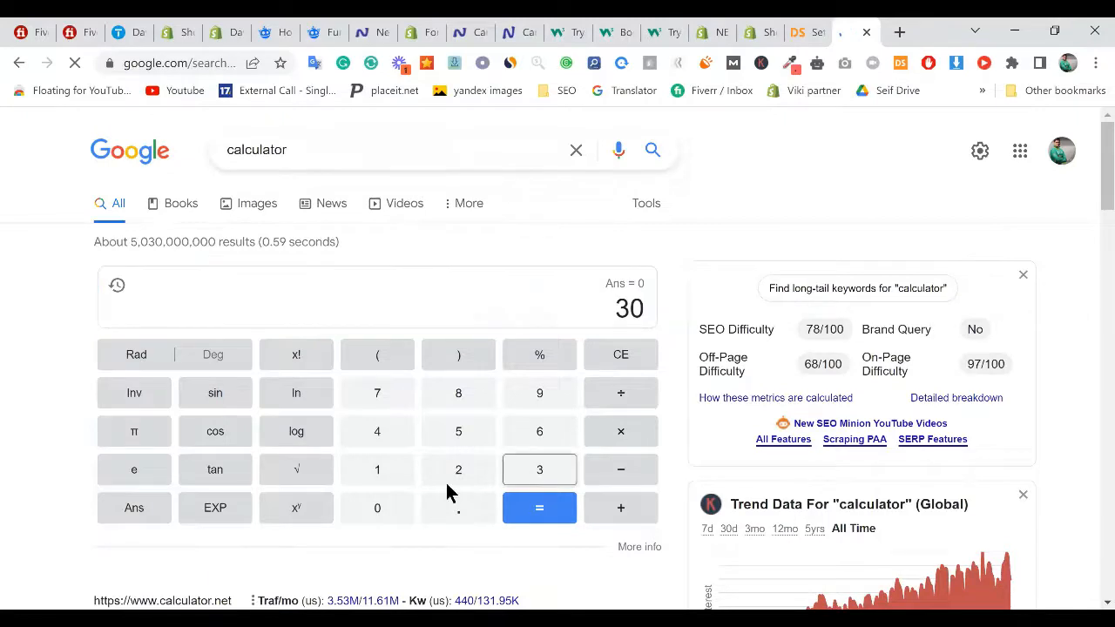
pyautogui.write('0')
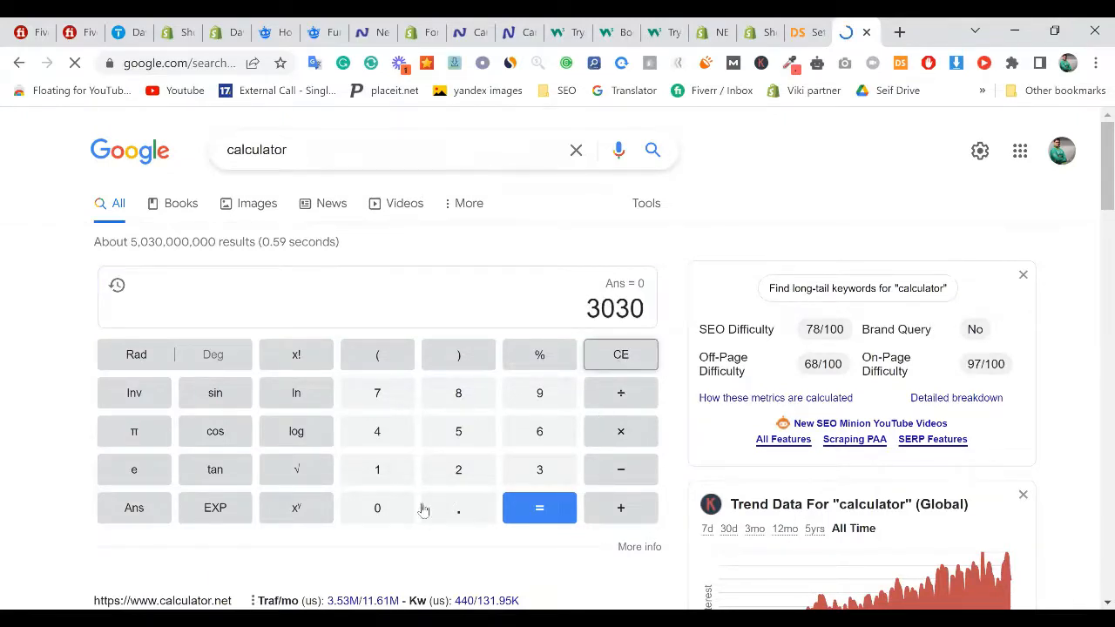
pyautogui.press('BackSpace')
pyautogui.press('BackSpace')
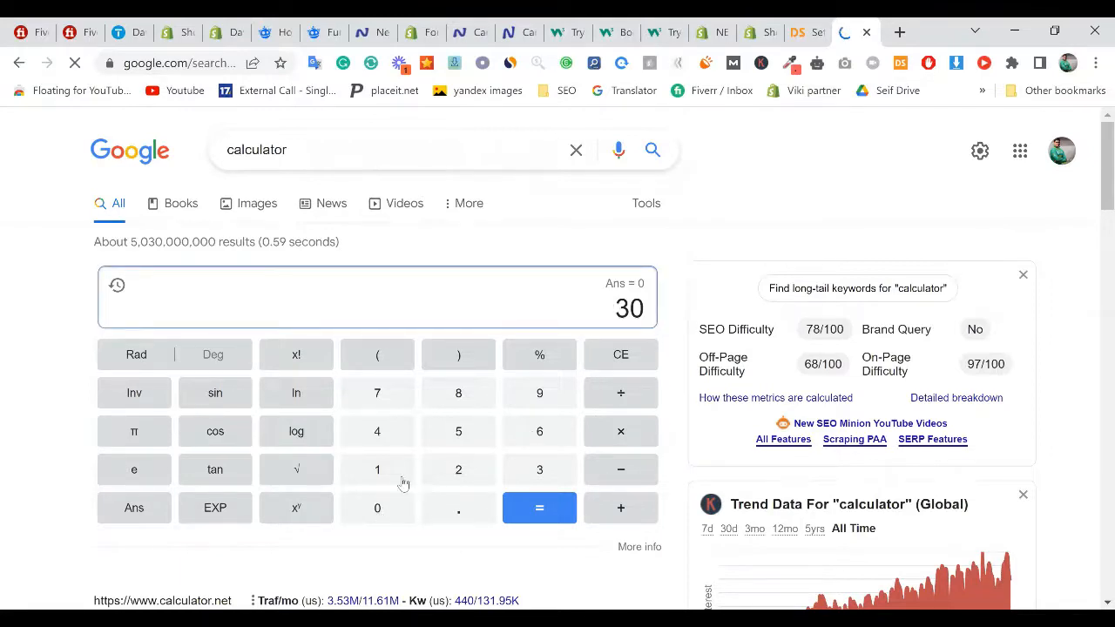
pyautogui.write('/12')
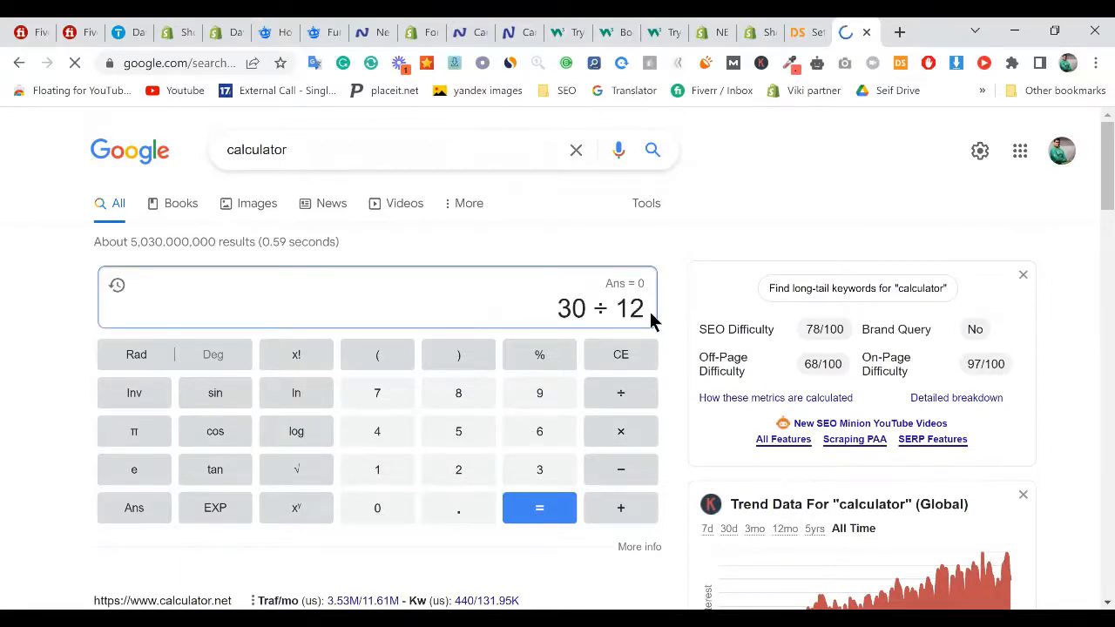
pyautogui.press('Return')
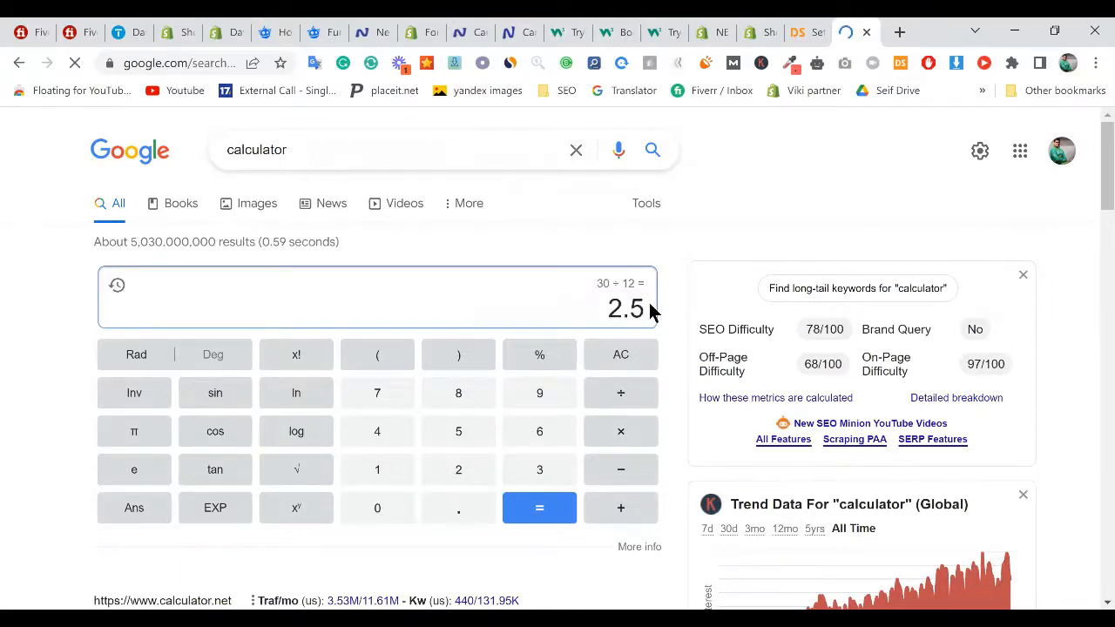
# Step: Return to the DSers pricing settings and set the price value of the 9.01–12.00 cost range to 2.5
pyautogui.click(811, 26)
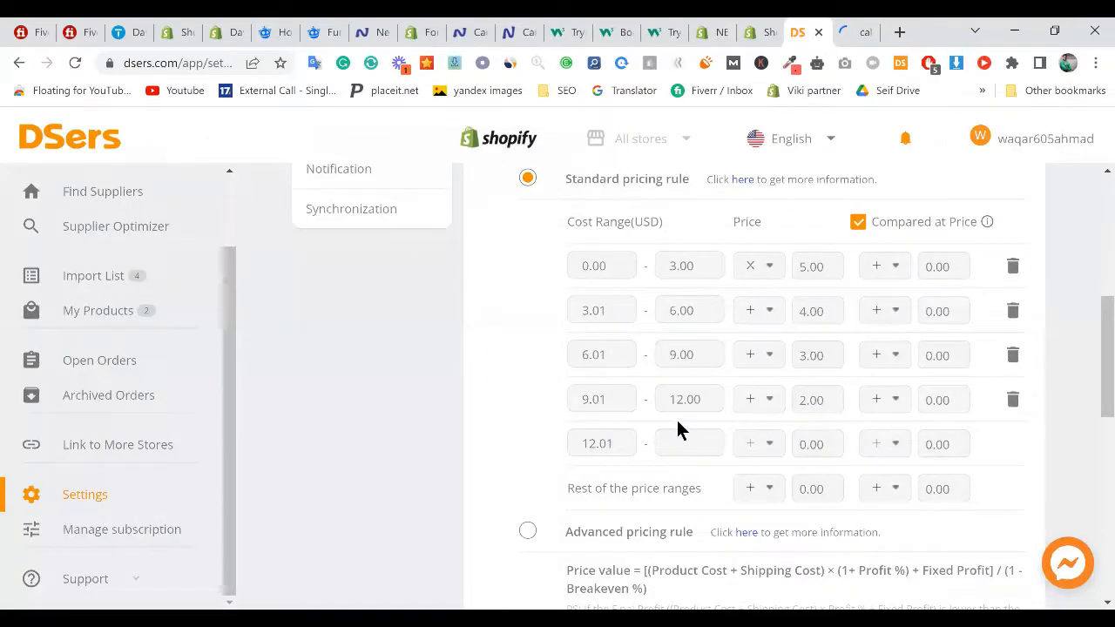
pyautogui.click(815, 399)
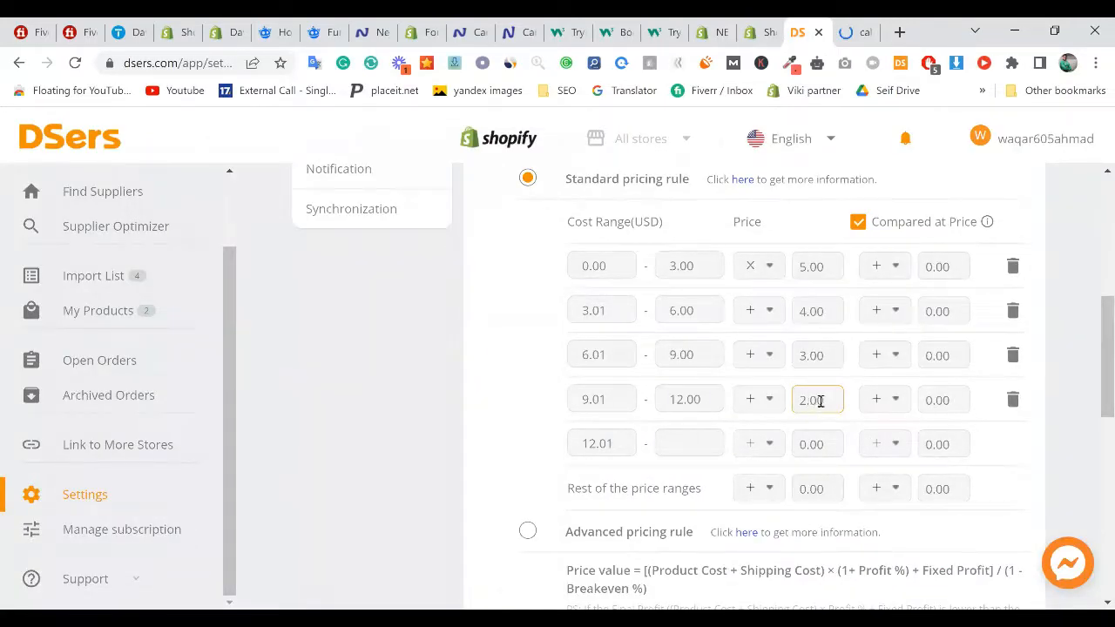
pyautogui.doubleClick(828, 400)
pyautogui.write('2.5')
pyautogui.click(852, 380)
pyautogui.click(686, 407)
pyautogui.click(676, 420)
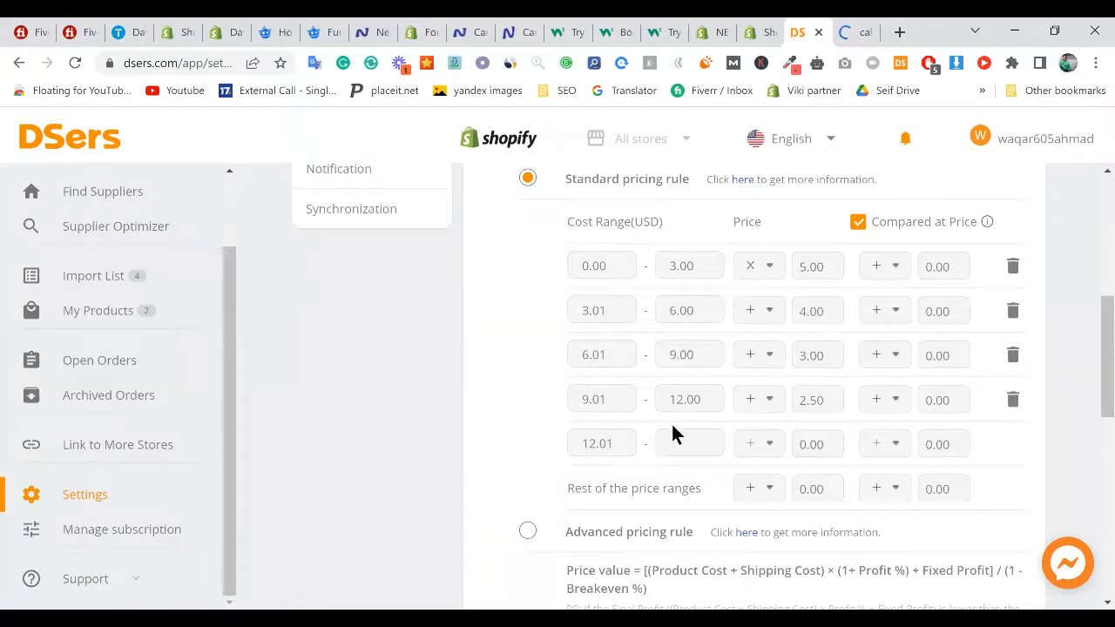
pyautogui.click(672, 444)
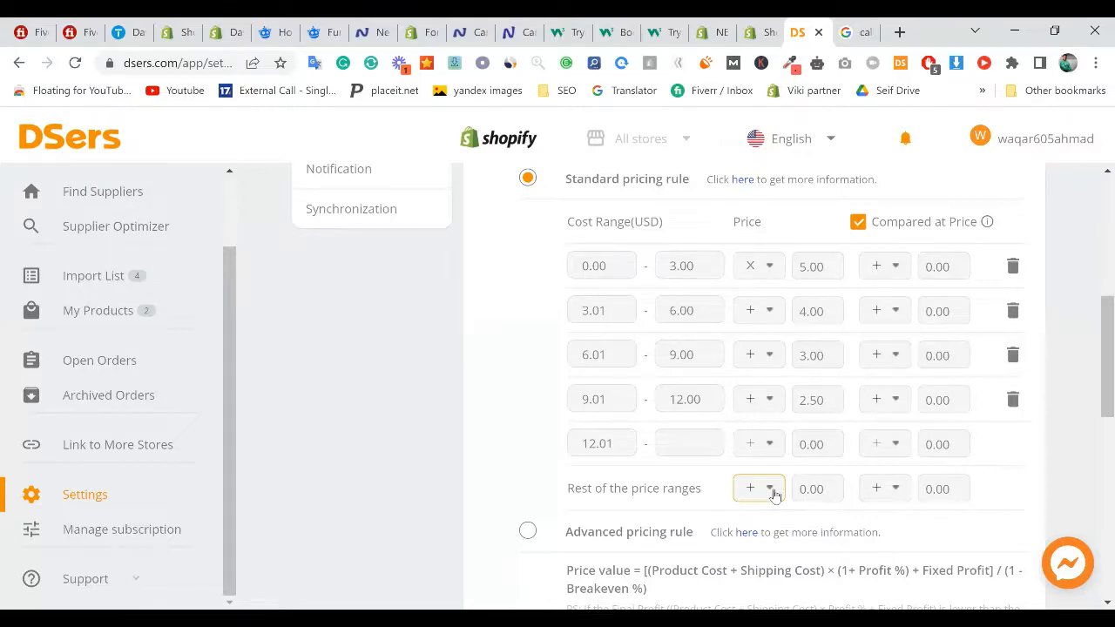
pyautogui.click(679, 446)
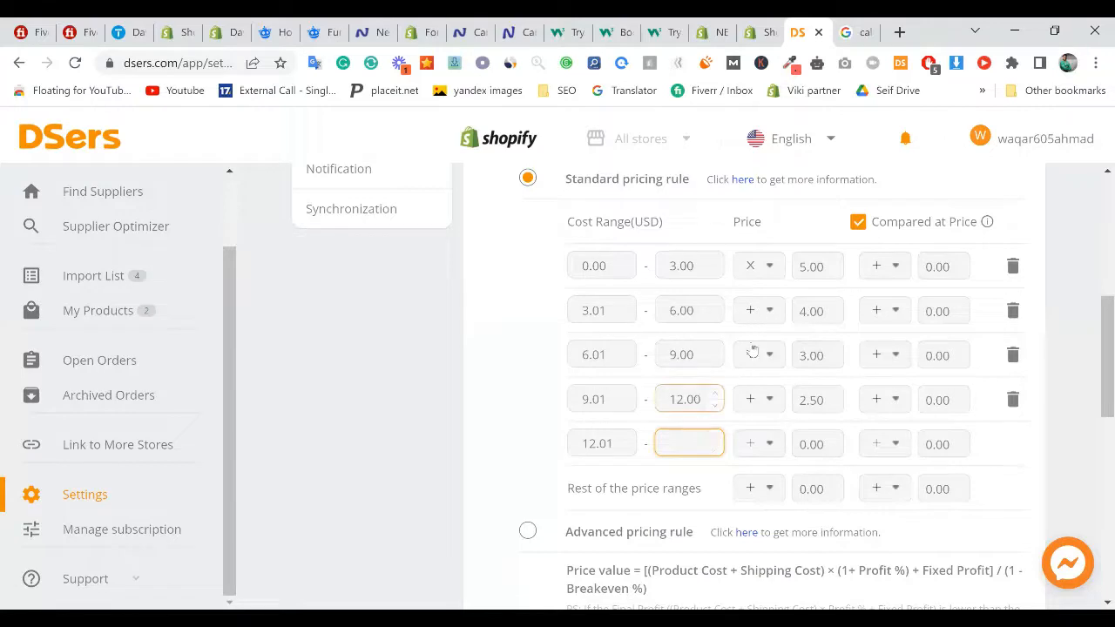
# Step: Change the price operator to multiplication for the 3.01–6.00, 6.01–9.00 and 9.01–12.00 cost ranges
pyautogui.click(757, 311)
pyautogui.click(755, 392)
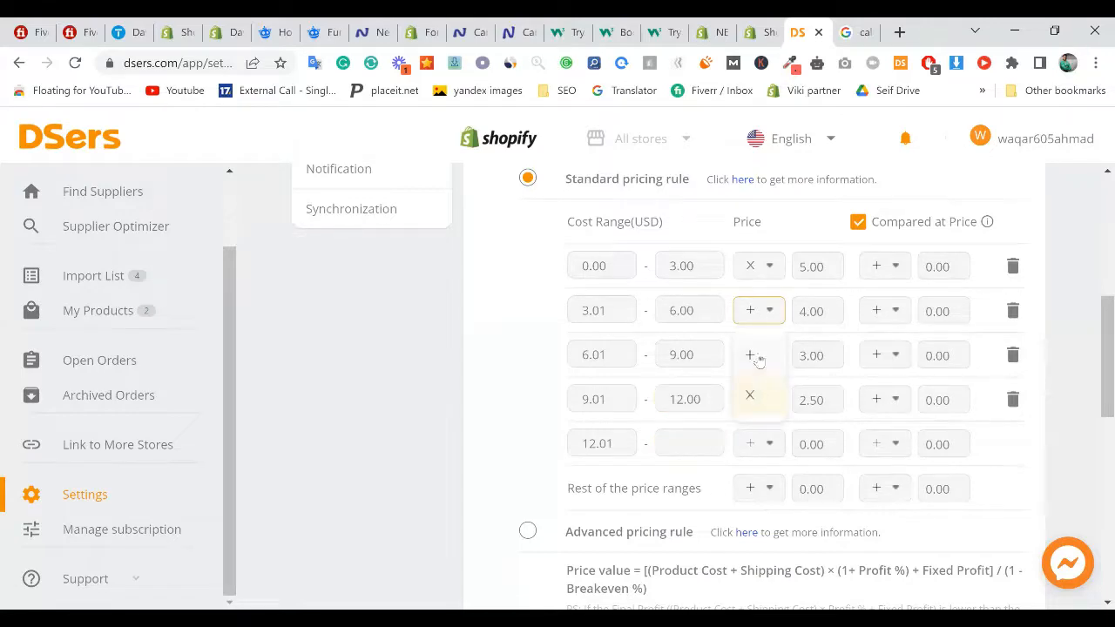
pyautogui.click(756, 358)
pyautogui.click(761, 454)
pyautogui.click(762, 400)
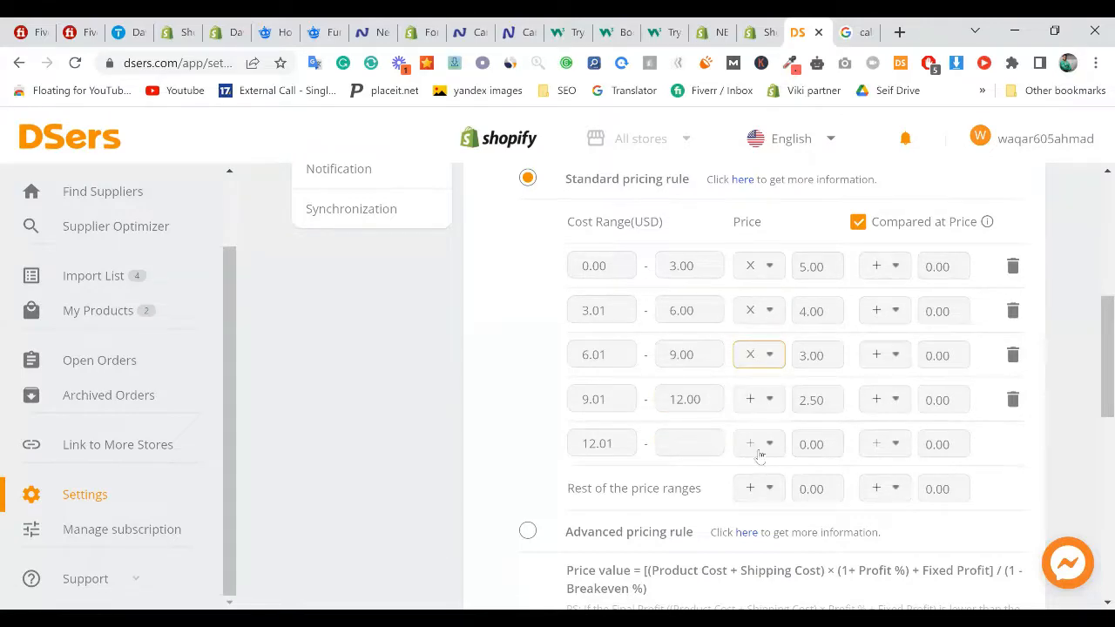
pyautogui.click(751, 479)
# Step: Turn off the Compared at Price option of the standard pricing rule
pyautogui.click(858, 223)
pyautogui.click(860, 228)
pyautogui.moveTo(878, 224); pyautogui.dragTo(976, 226)
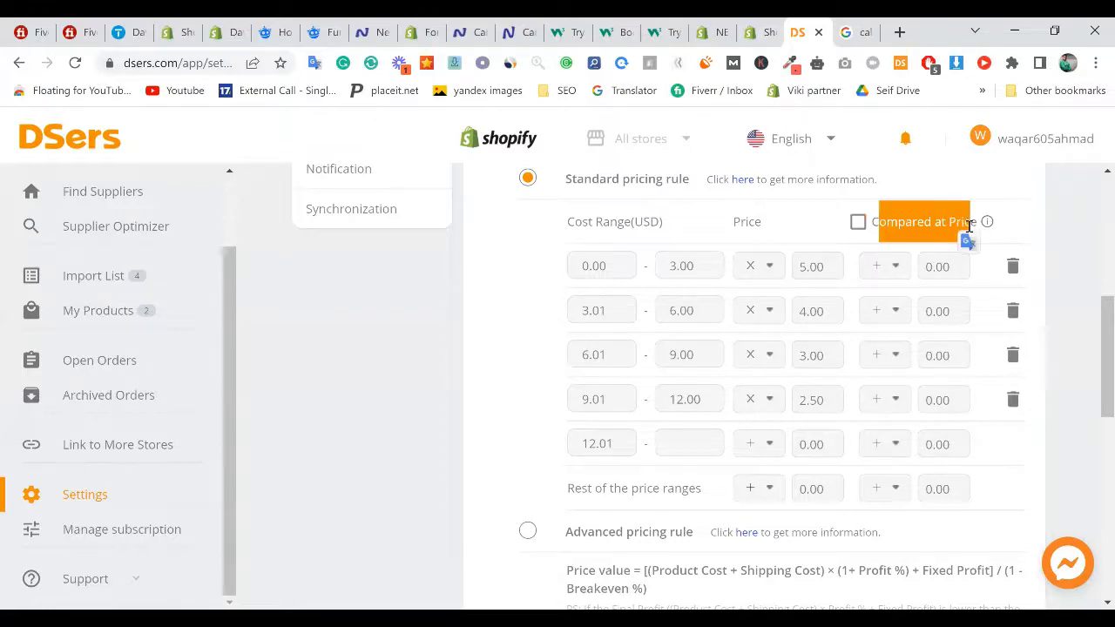
pyautogui.click(855, 232)
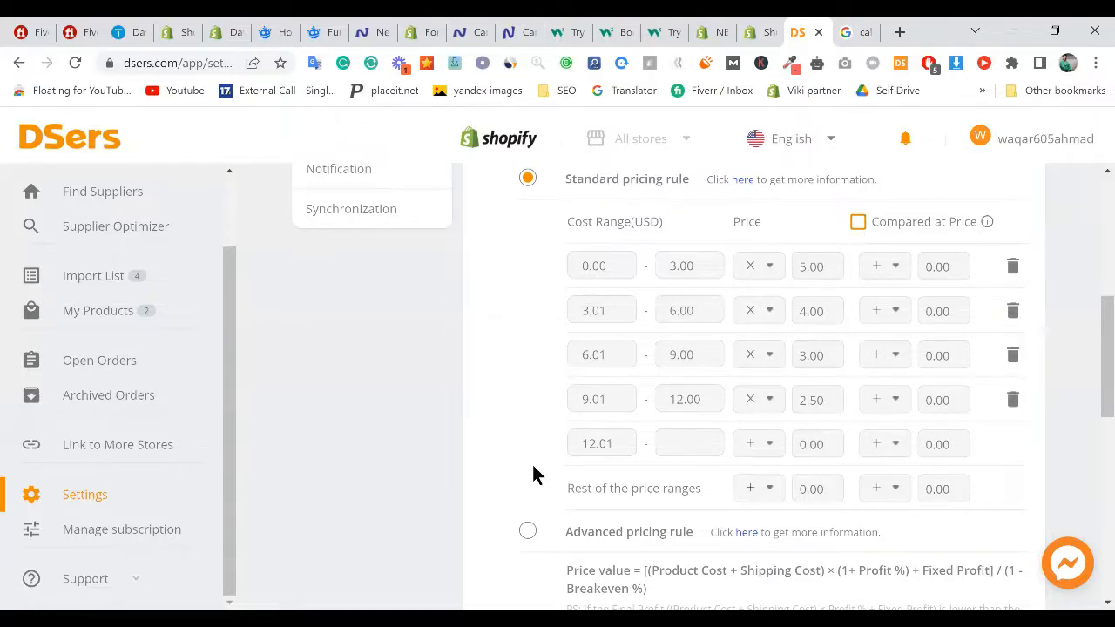
# Step: Set the end of the fifth cost range, which starts at 12.01, to 15
pyautogui.click(679, 438)
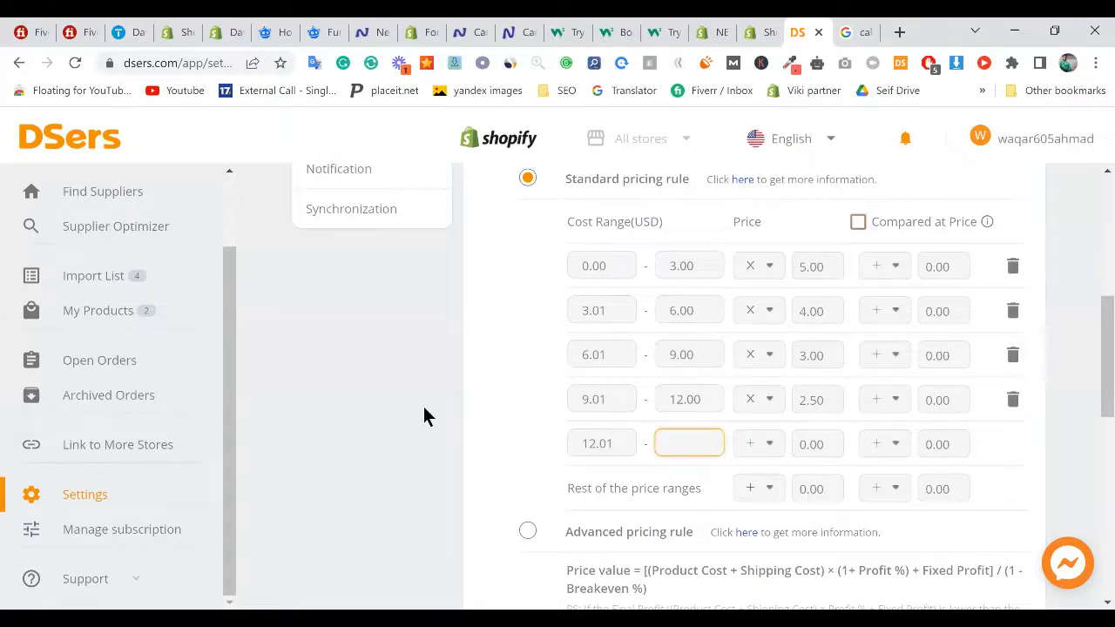
pyautogui.write('15')
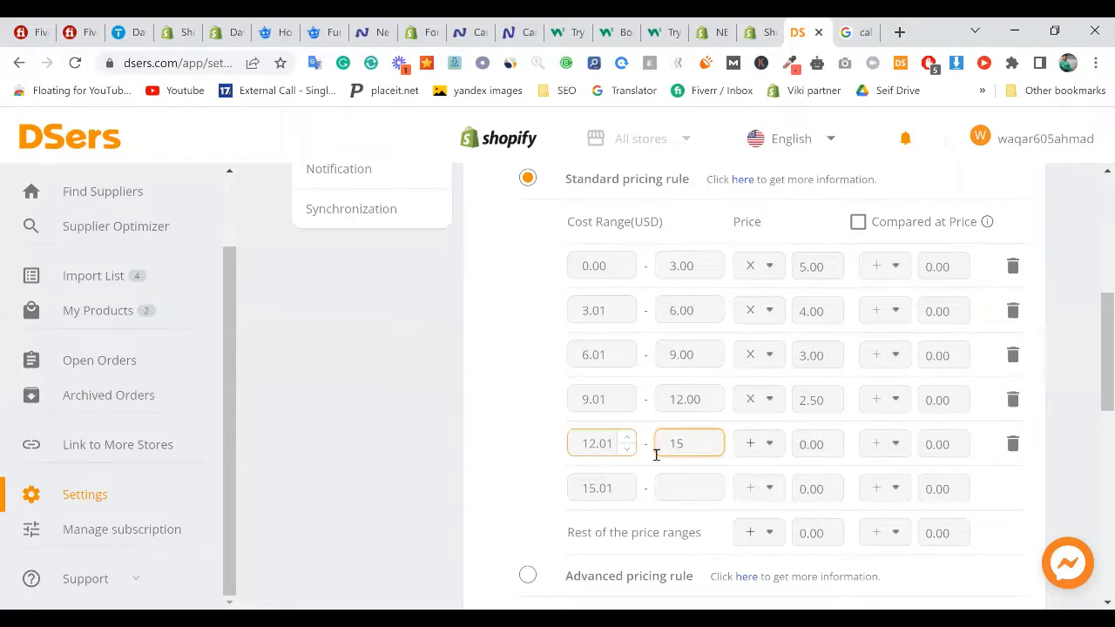
pyautogui.click(517, 451)
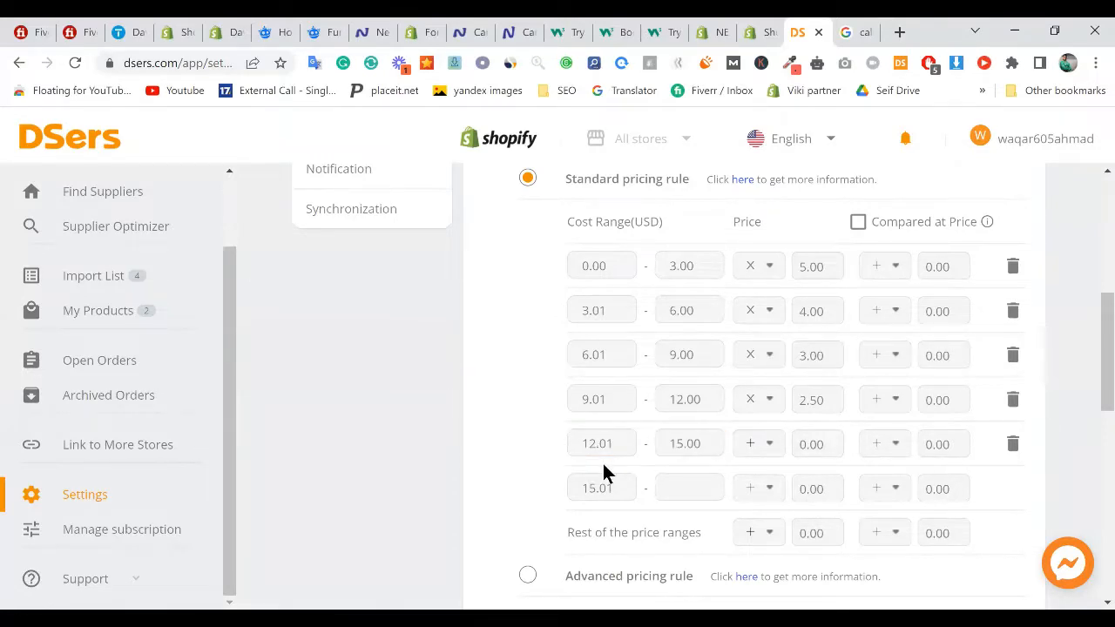
pyautogui.click(799, 445)
pyautogui.click(697, 449)
pyautogui.click(680, 400)
pyautogui.click(823, 404)
# Step: Switch to the Google calculator and multiply 35 by 15
pyautogui.click(847, 21)
pyautogui.hotkey('ctrl', 'Tab')
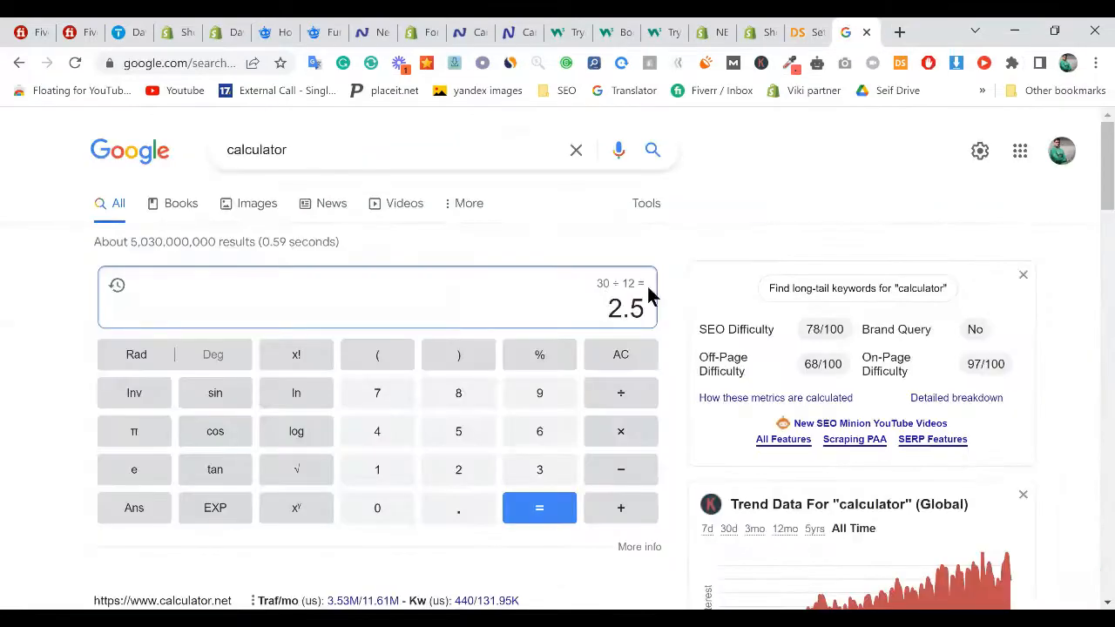
pyautogui.click(621, 359)
pyautogui.write('35*')
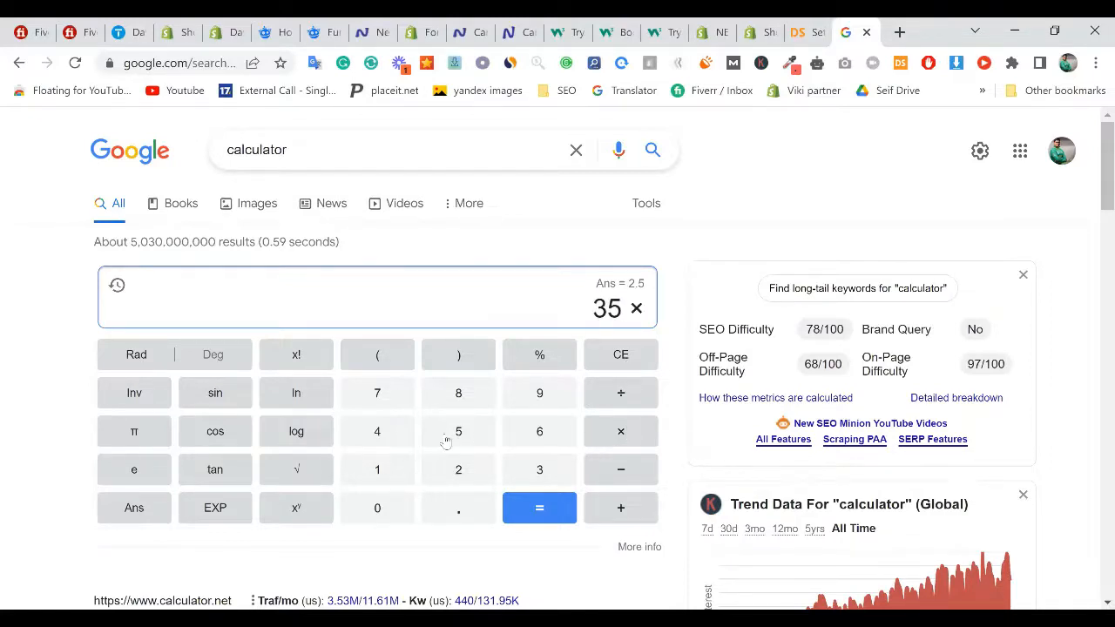
pyautogui.write('15')
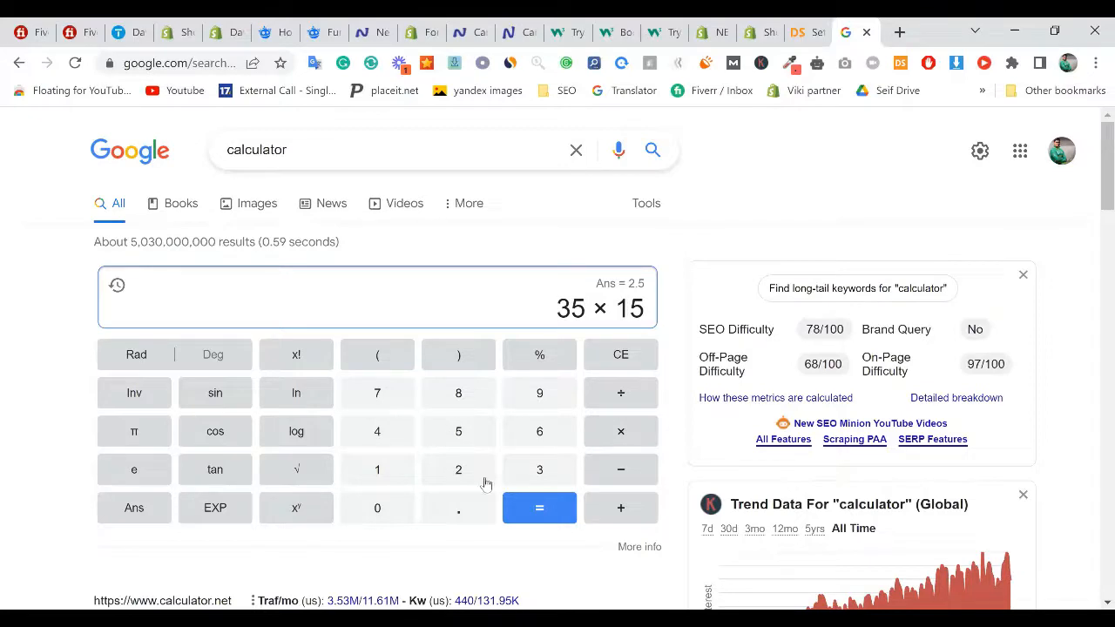
pyautogui.click(534, 502)
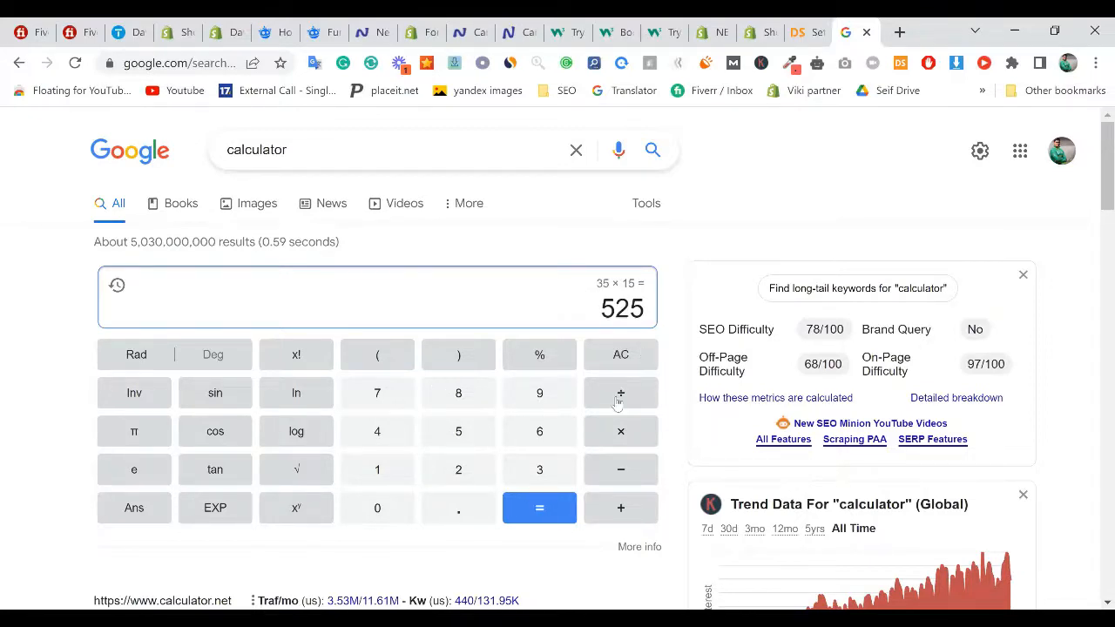
# Step: Clear the calculator and divide 35 by 15 to work out the multiplier for the 12.01–15.00 cost range
pyautogui.click(619, 357)
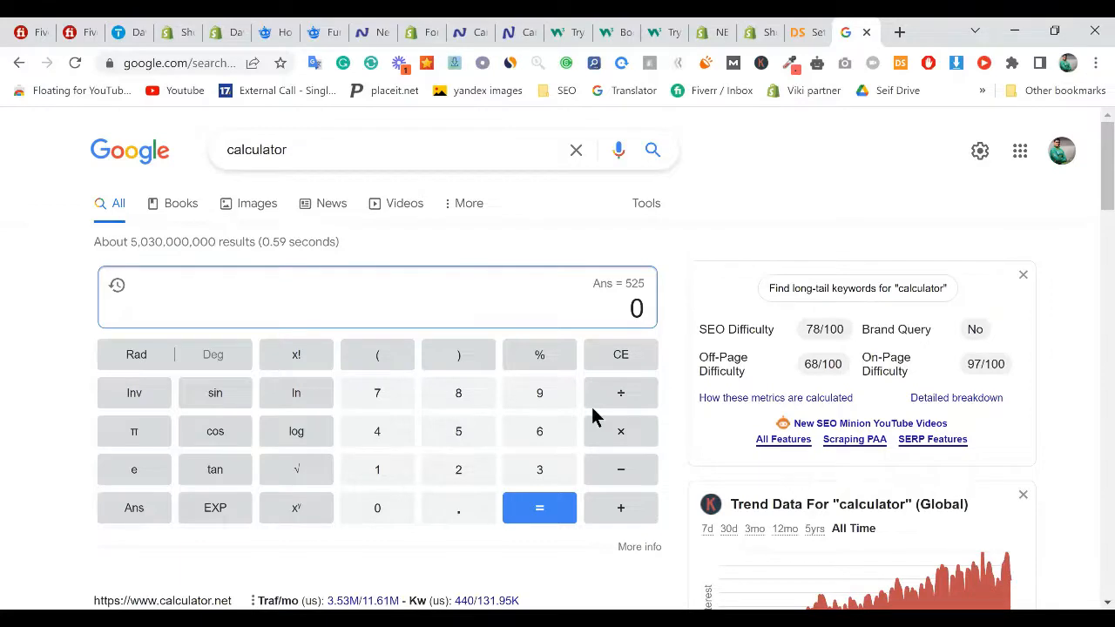
pyautogui.write('35')
pyautogui.write('/')
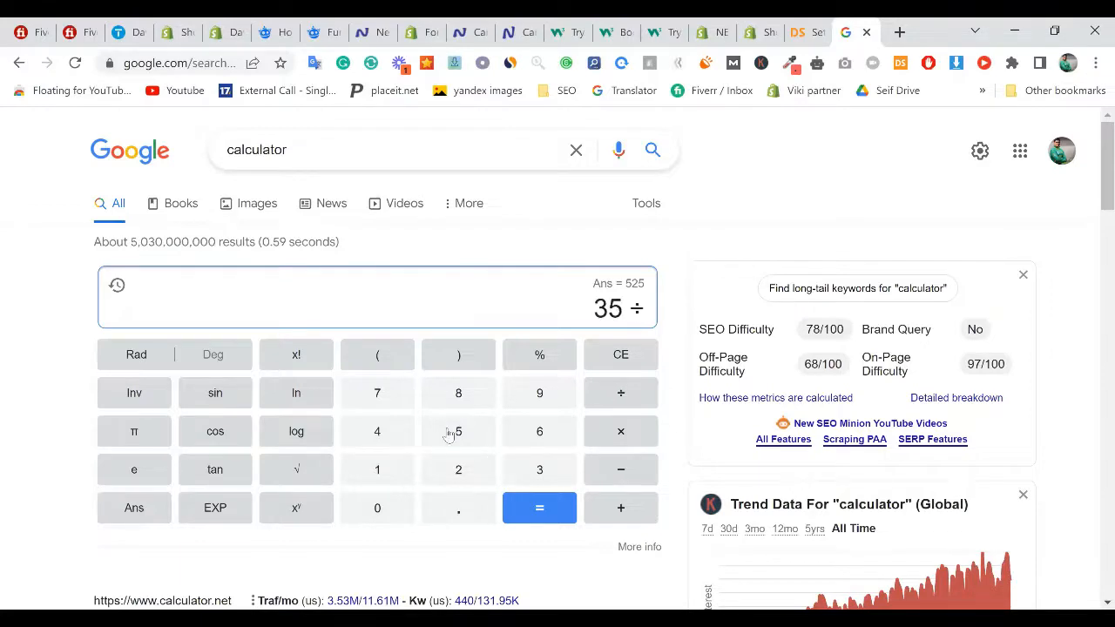
pyautogui.write('15')
pyautogui.click(547, 521)
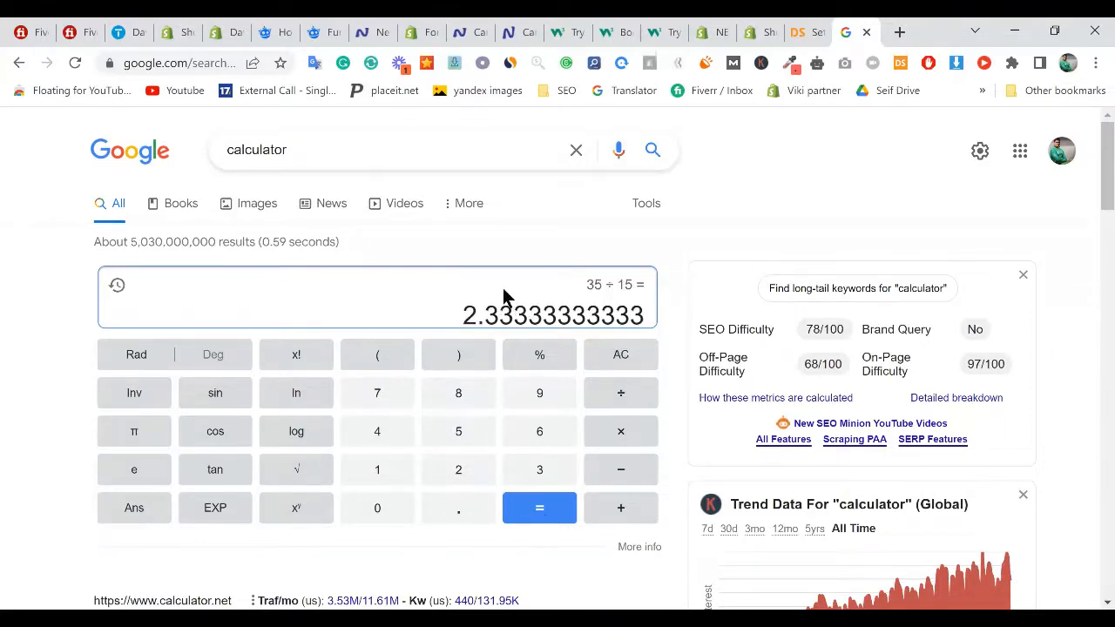
# Step: Return to the DSers pricing settings and set the price value of the 12.01–15.00 cost range to 2.33
pyautogui.click(805, 33)
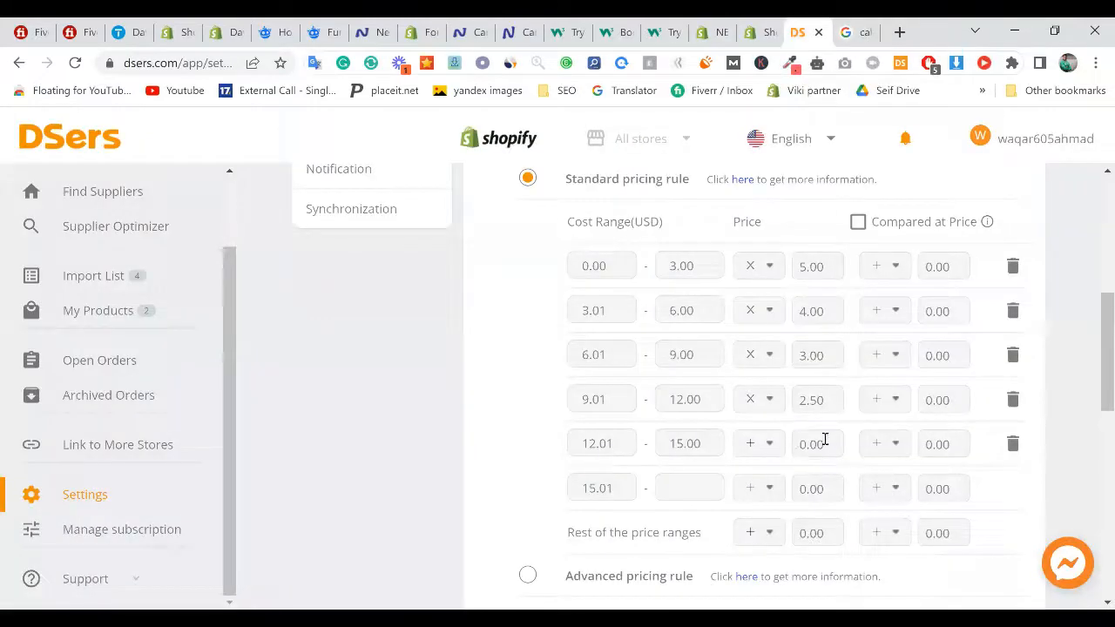
pyautogui.doubleClick(822, 444)
pyautogui.write('2.')
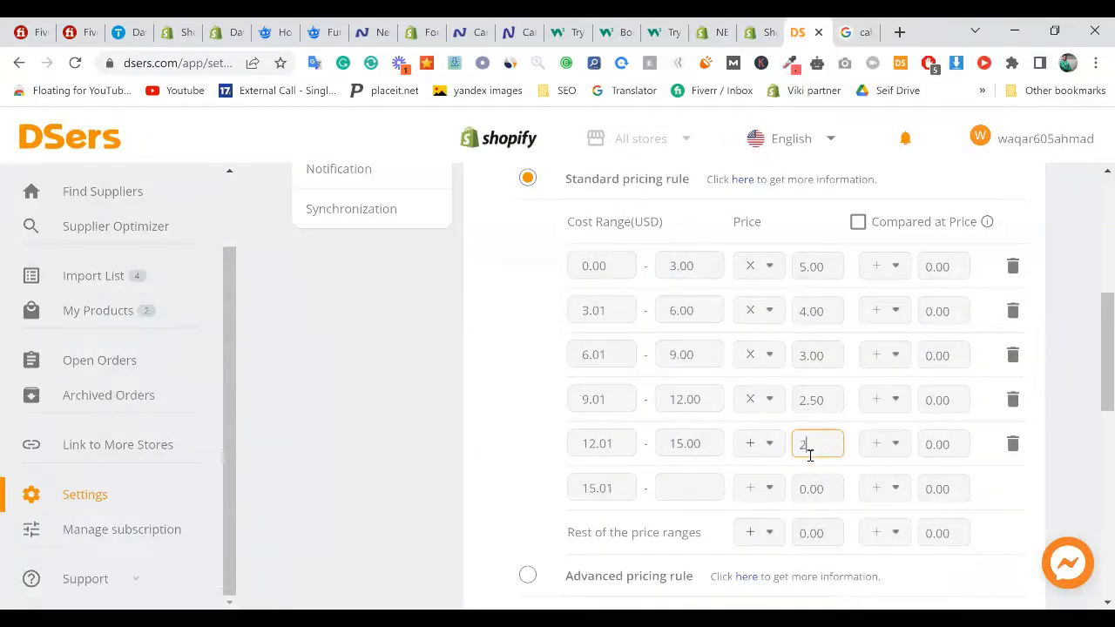
pyautogui.write('33')
pyautogui.click(480, 450)
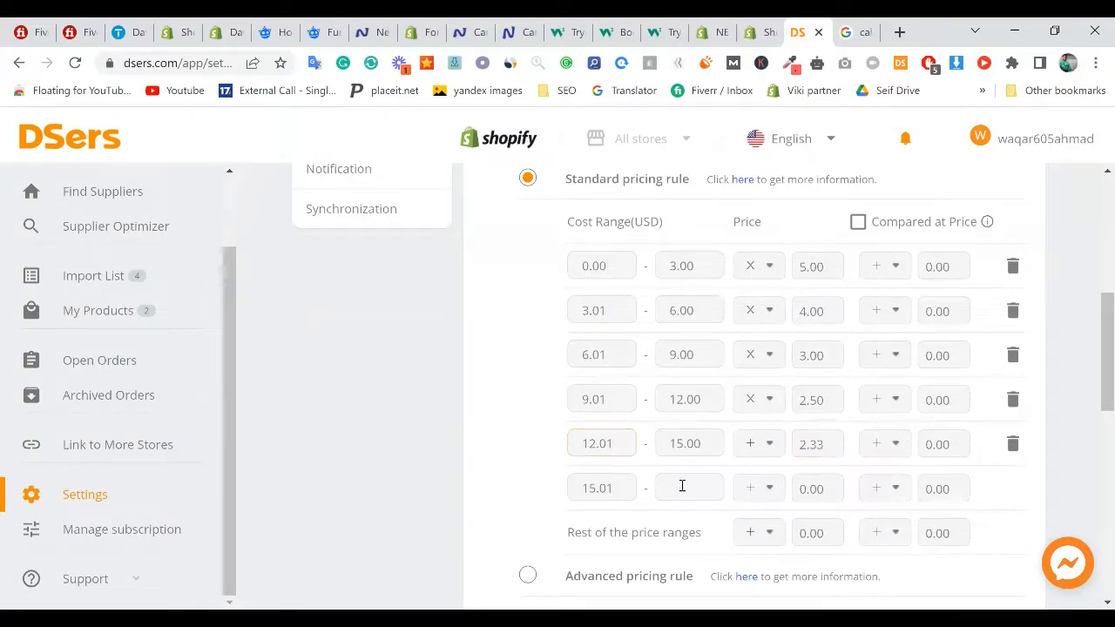
# Step: Set the end of the sixth cost range, which starts at 15.01, to 18
pyautogui.click(621, 456)
pyautogui.press('Tab')
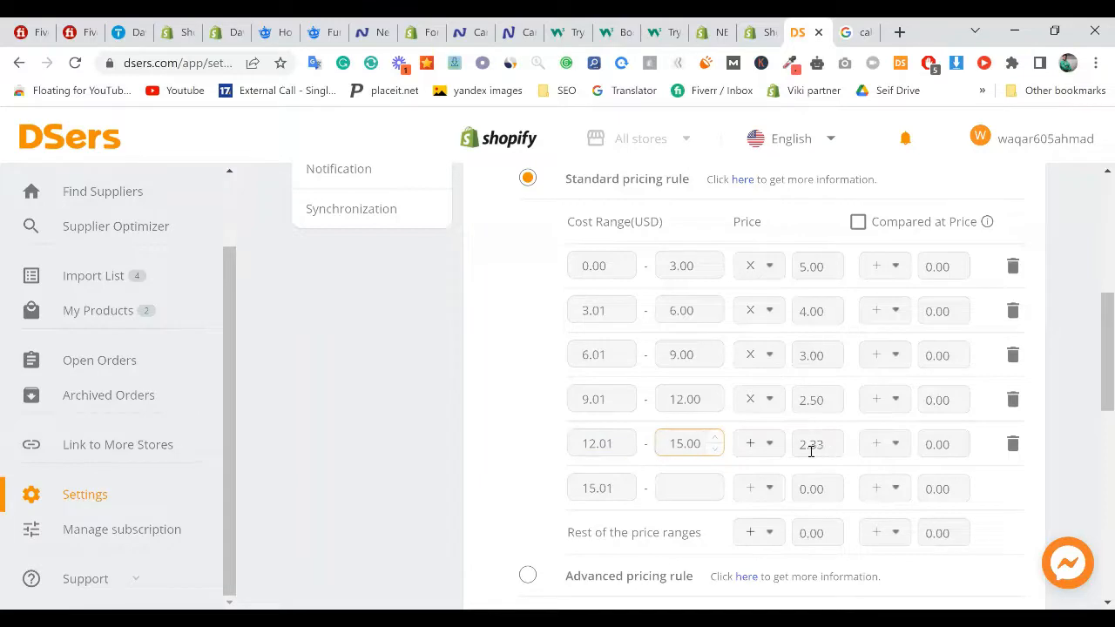
pyautogui.click(809, 450)
pyautogui.click(727, 443)
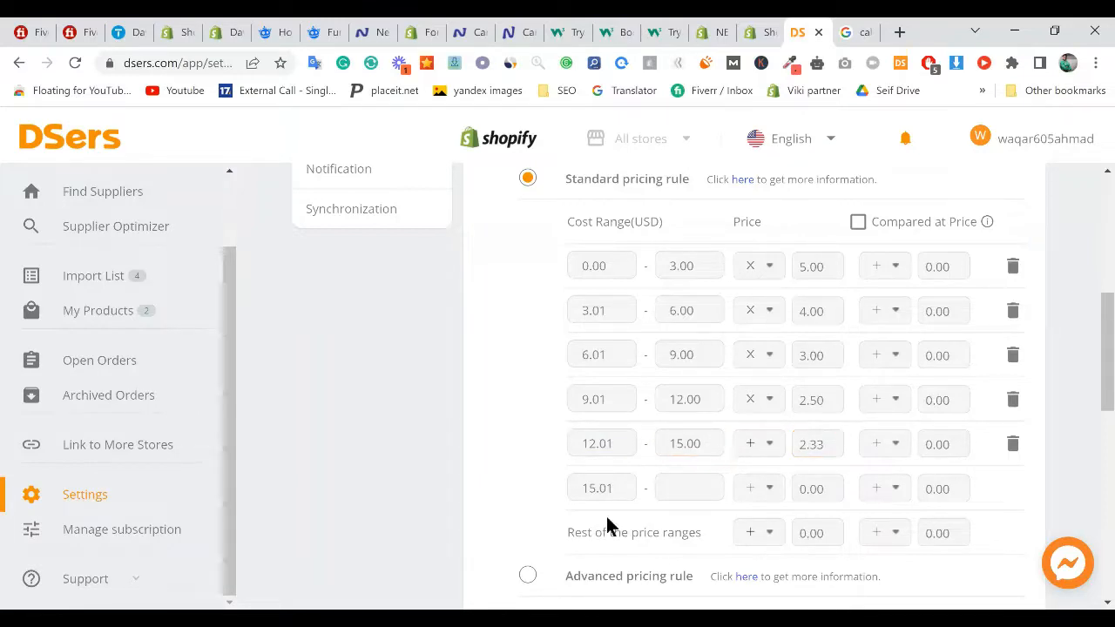
pyautogui.click(679, 479)
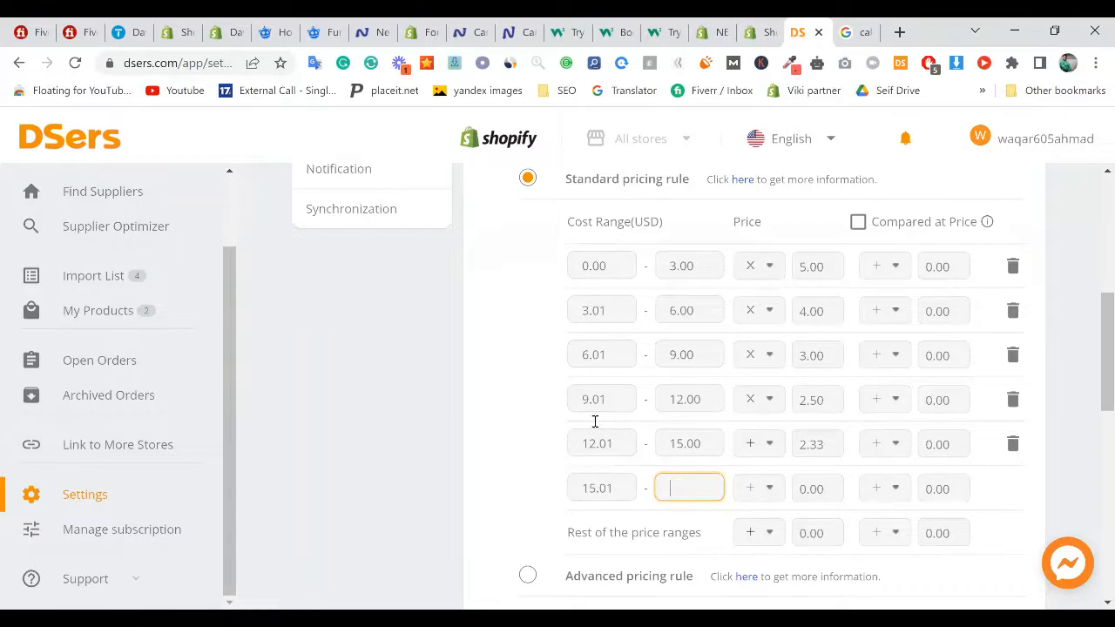
pyautogui.write('18')
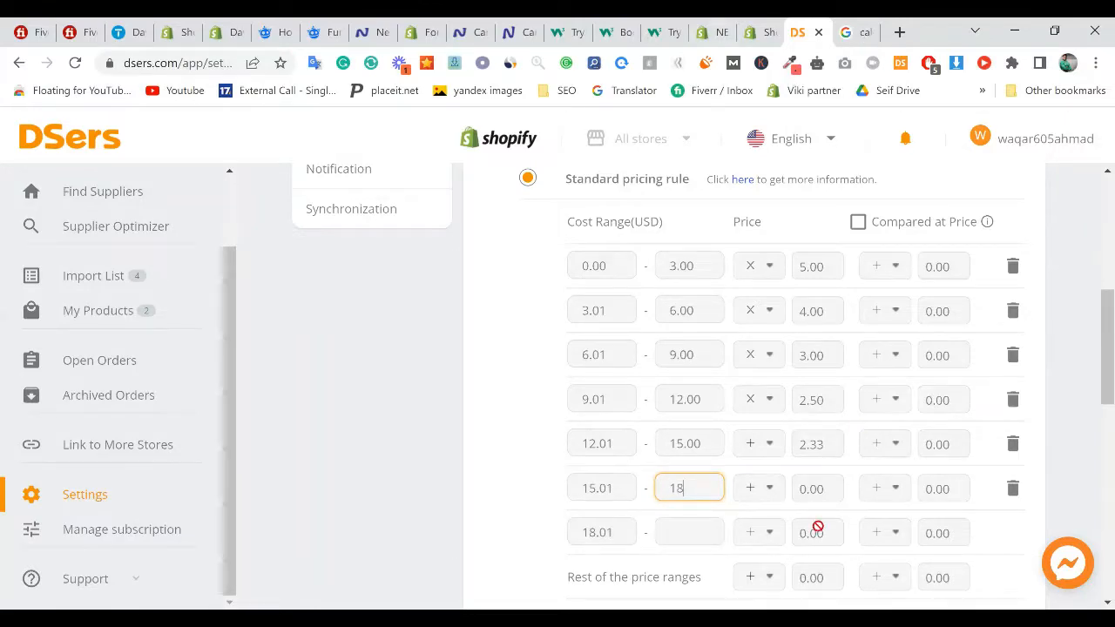
# Step: Switch to the Google calculator and divide 38 by 18 to work out the multiplier for the 15.01–18.00 cost range
pyautogui.click(863, 31)
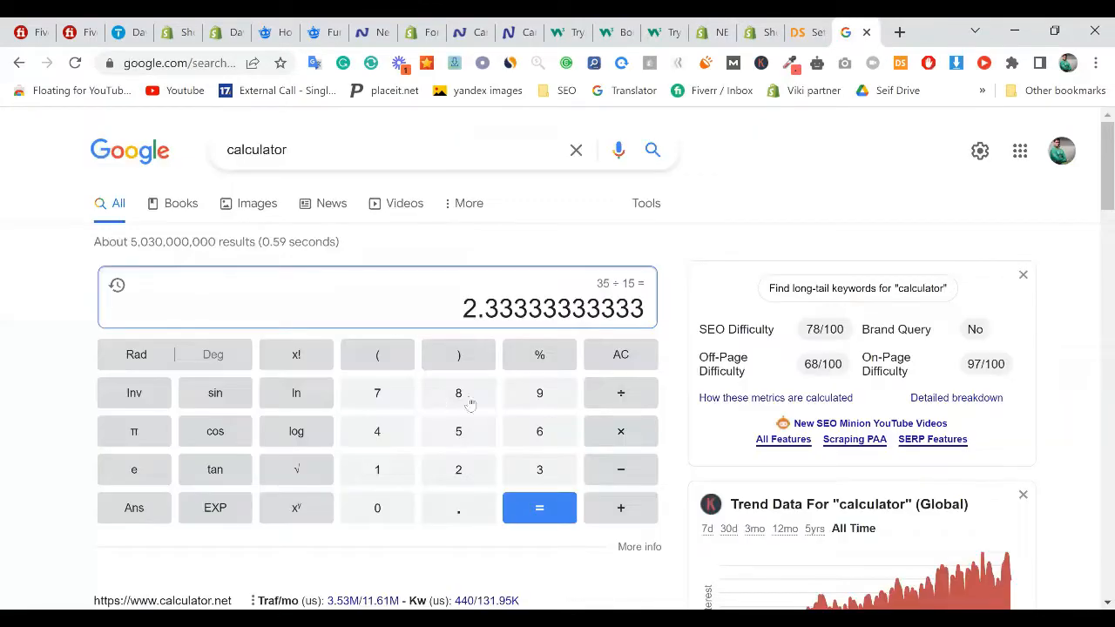
pyautogui.click(610, 364)
pyautogui.write('18')
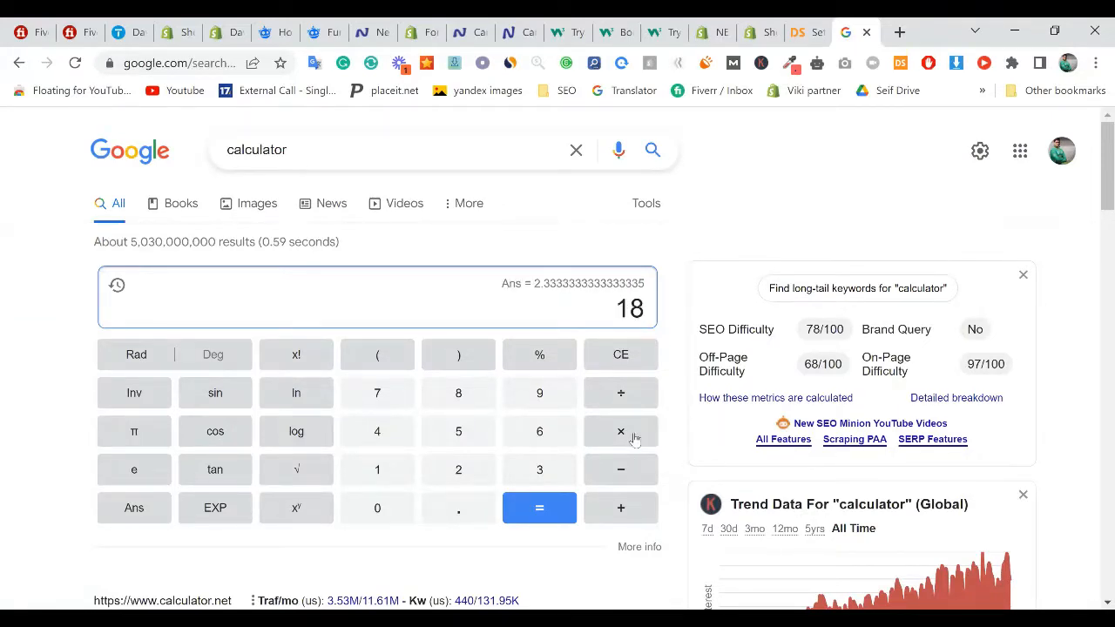
pyautogui.click(620, 354)
pyautogui.write('38')
pyautogui.write('/')
pyautogui.click(460, 397)
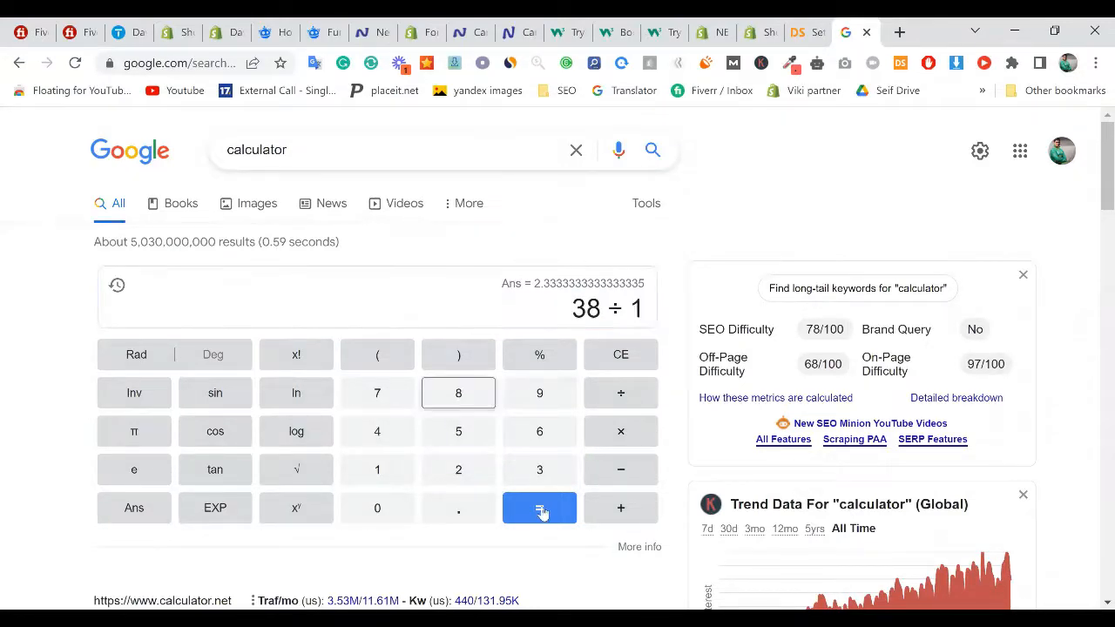
pyautogui.click(540, 512)
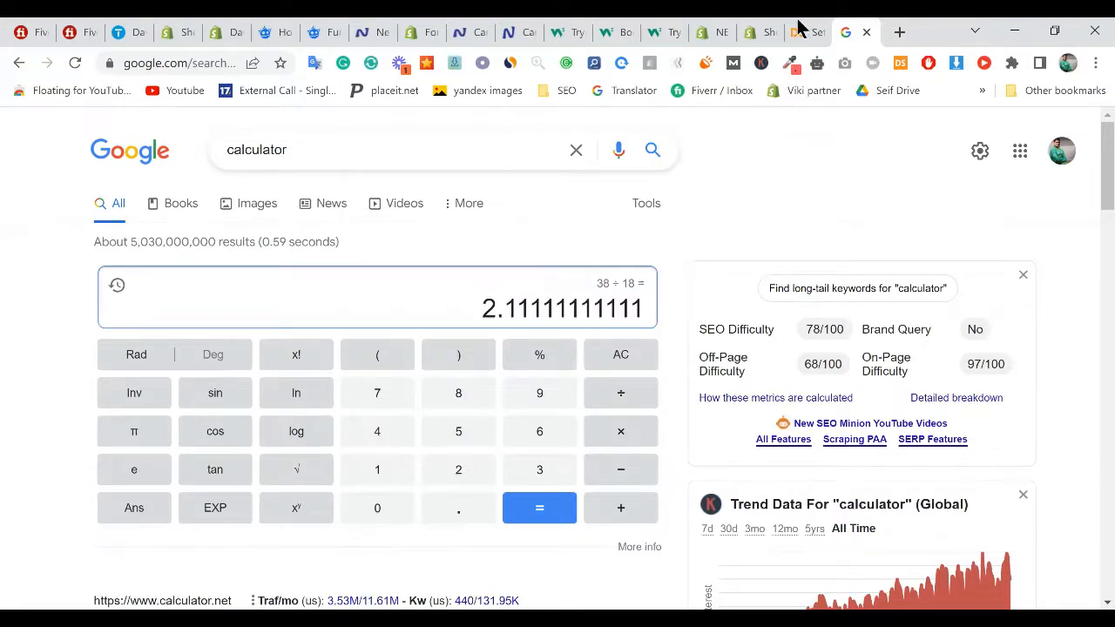
# Step: Return to the DSers pricing settings and set the price value of the 15.01–18.00 cost range to 2
pyautogui.click(801, 29)
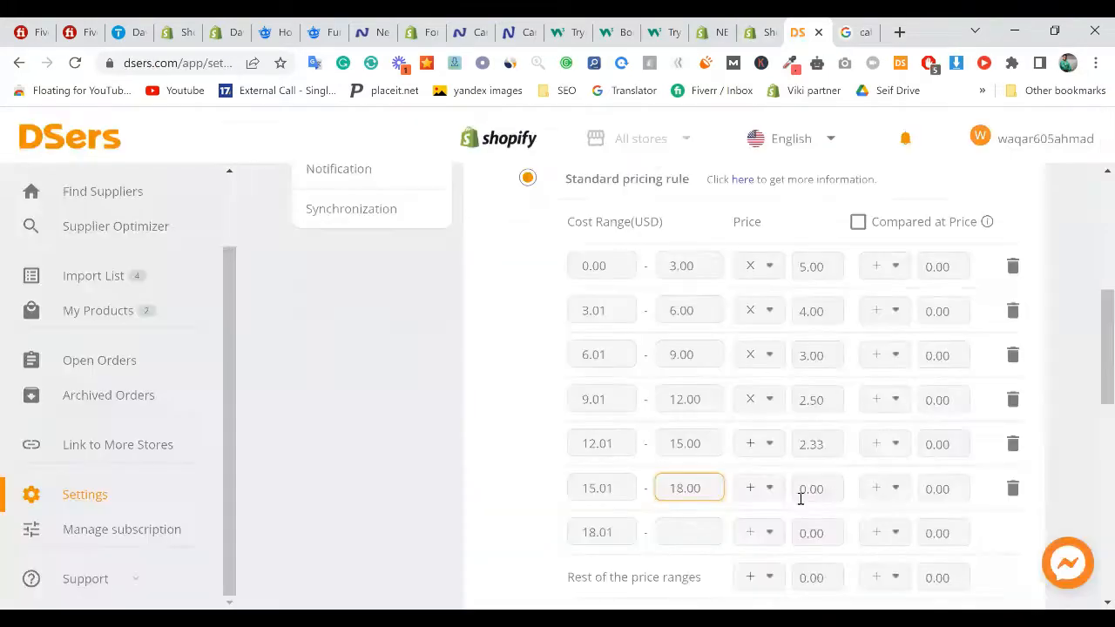
pyautogui.click(797, 495)
pyautogui.hotkey('ctrl', 'a')
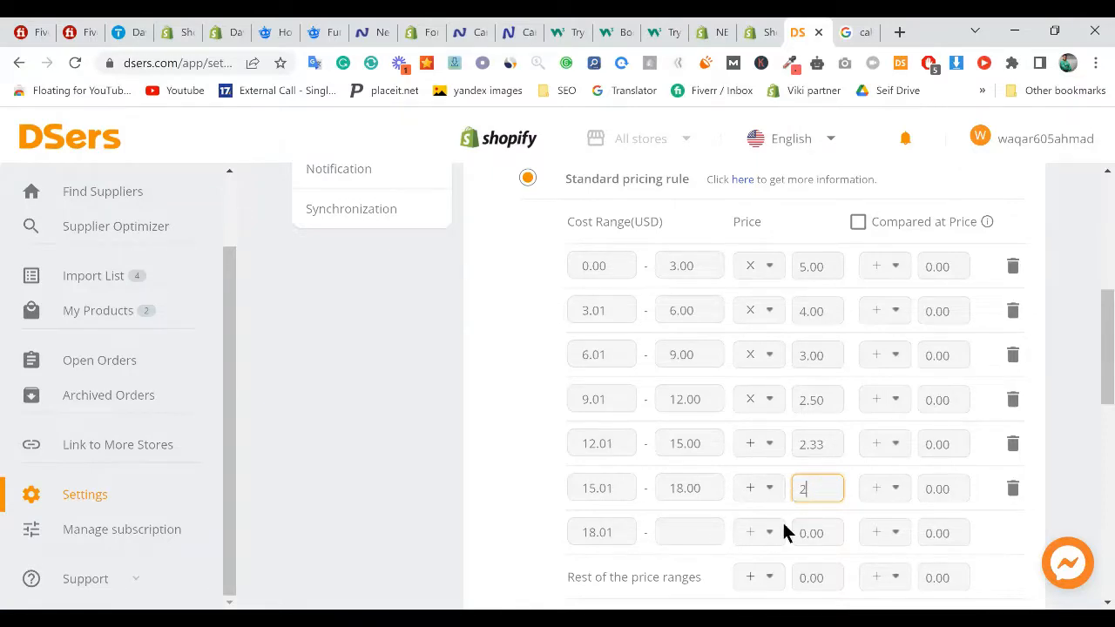
pyautogui.click(774, 511)
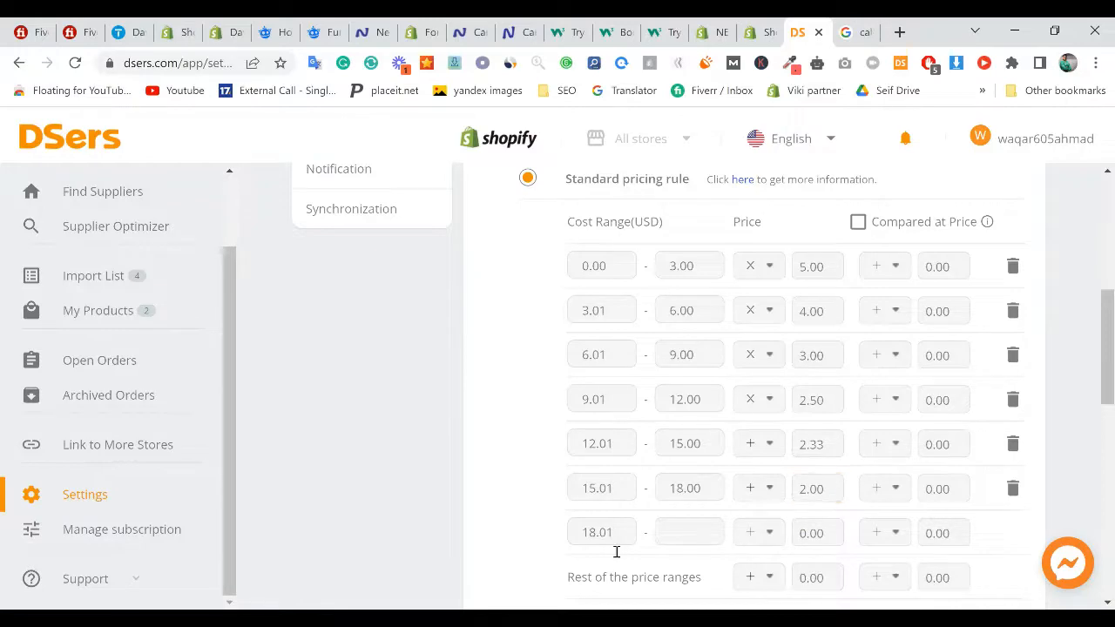
# Step: Set the end of the seventh cost range, which starts at 18.01, to 21
pyautogui.click(679, 536)
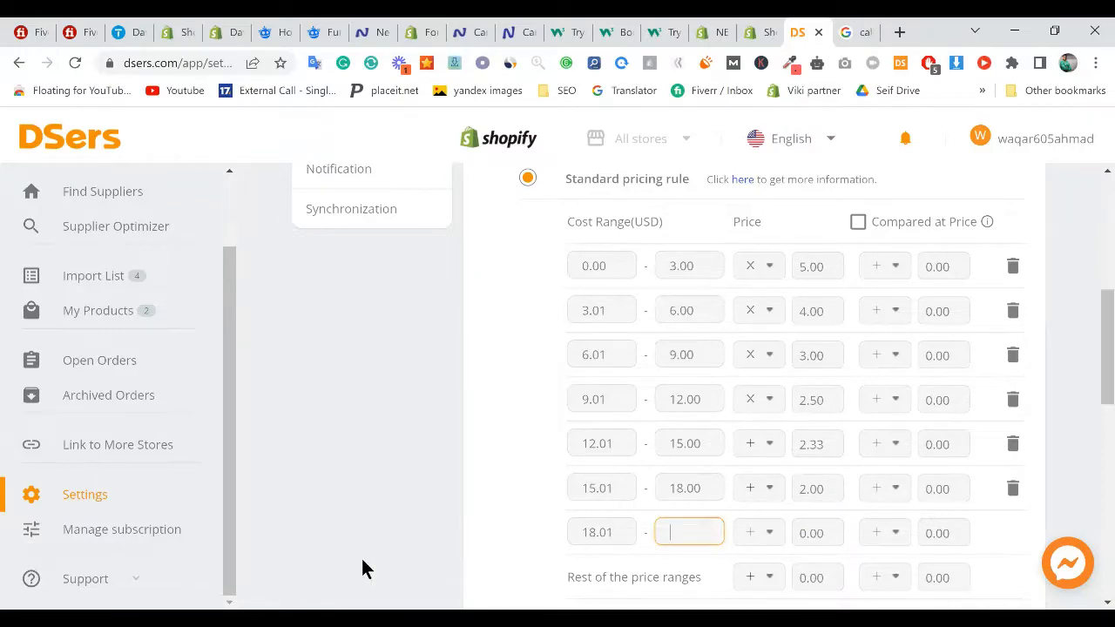
pyautogui.write('21')
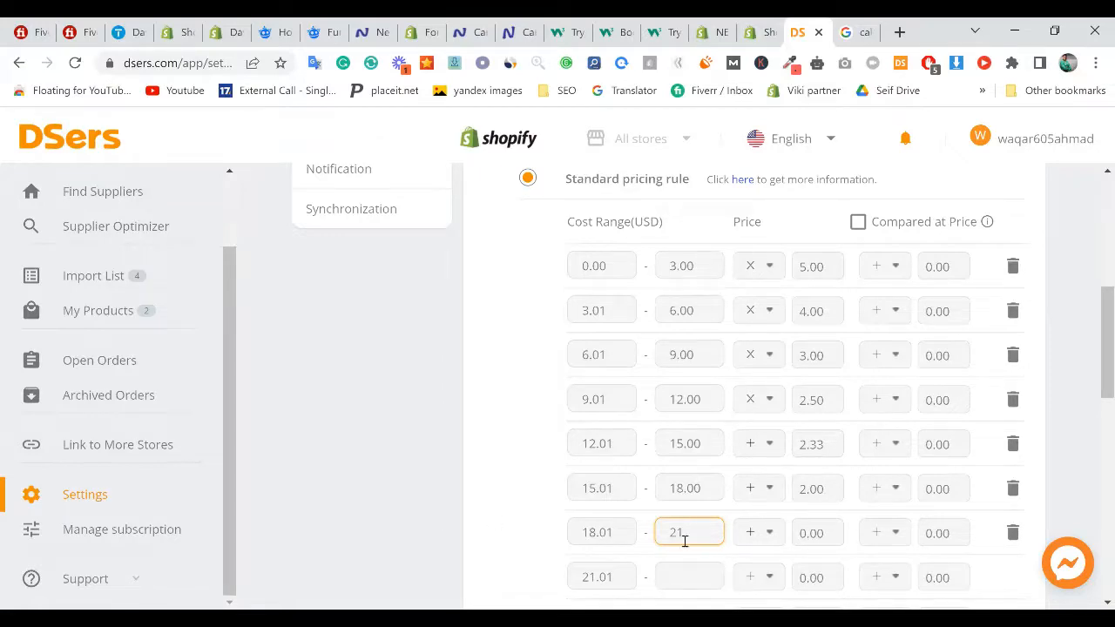
pyautogui.click(822, 512)
pyautogui.scroll(-1, 802, 448)
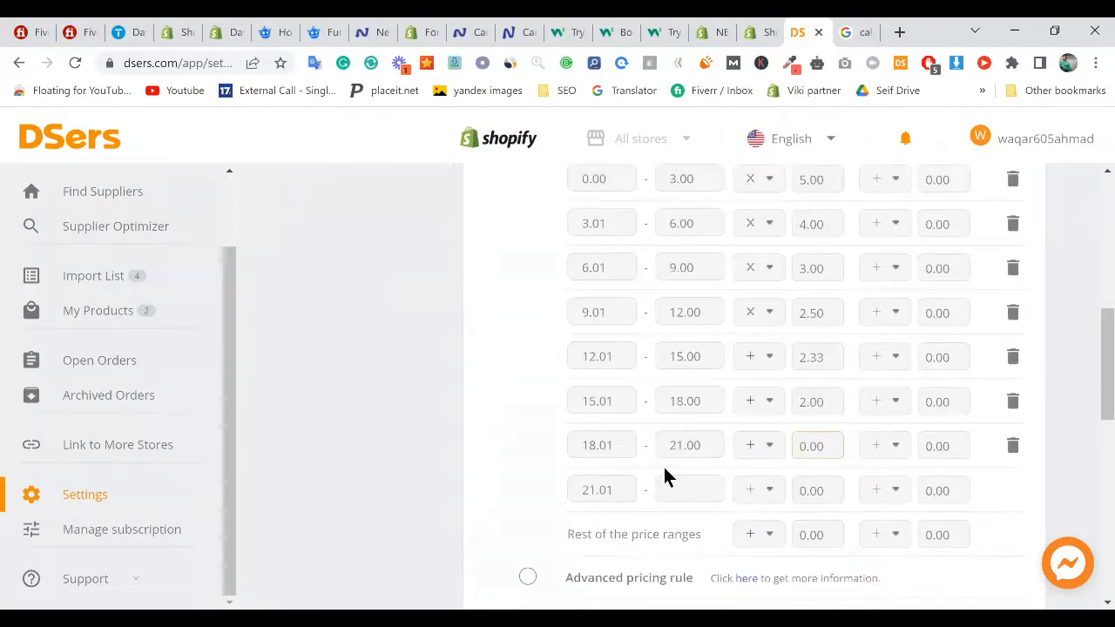
pyautogui.click(802, 403)
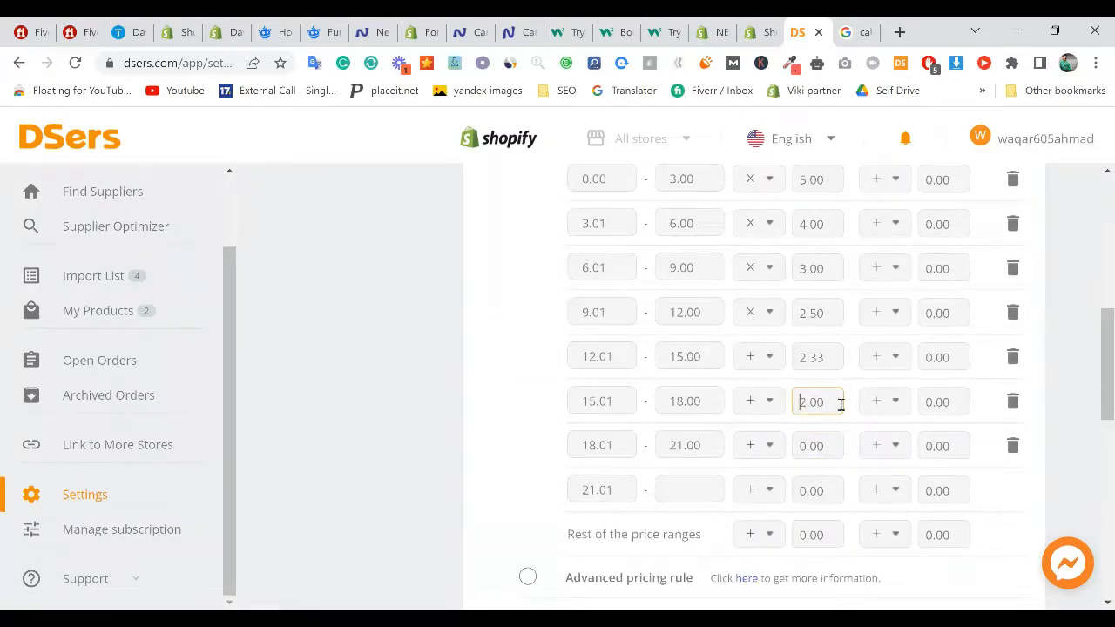
pyautogui.moveTo(841, 402); pyautogui.dragTo(763, 406)
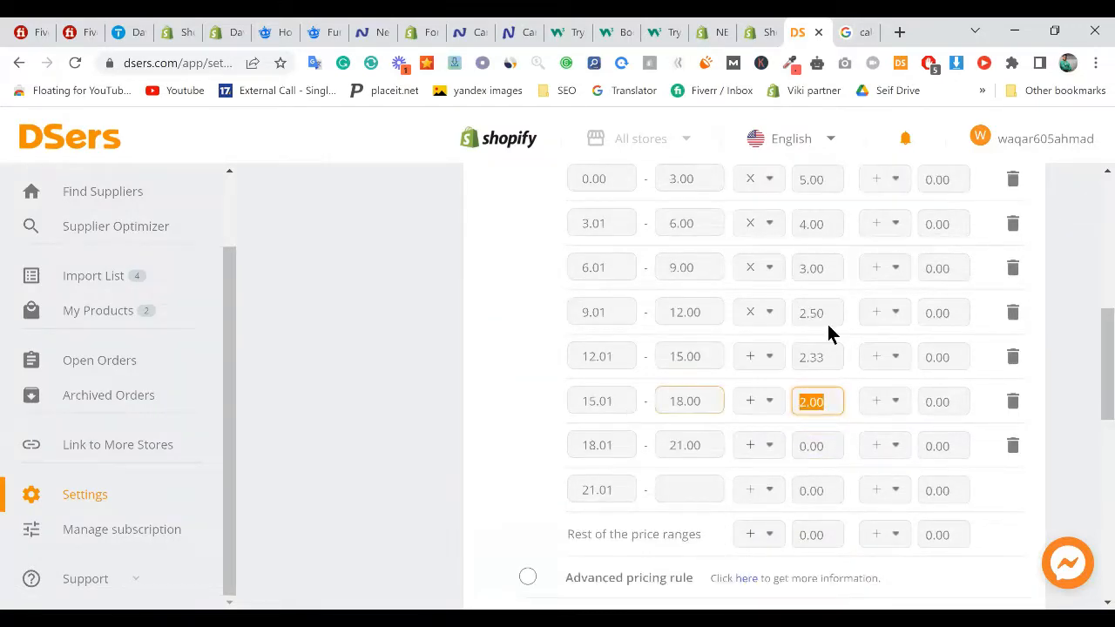
pyautogui.scroll(1, 819, 300)
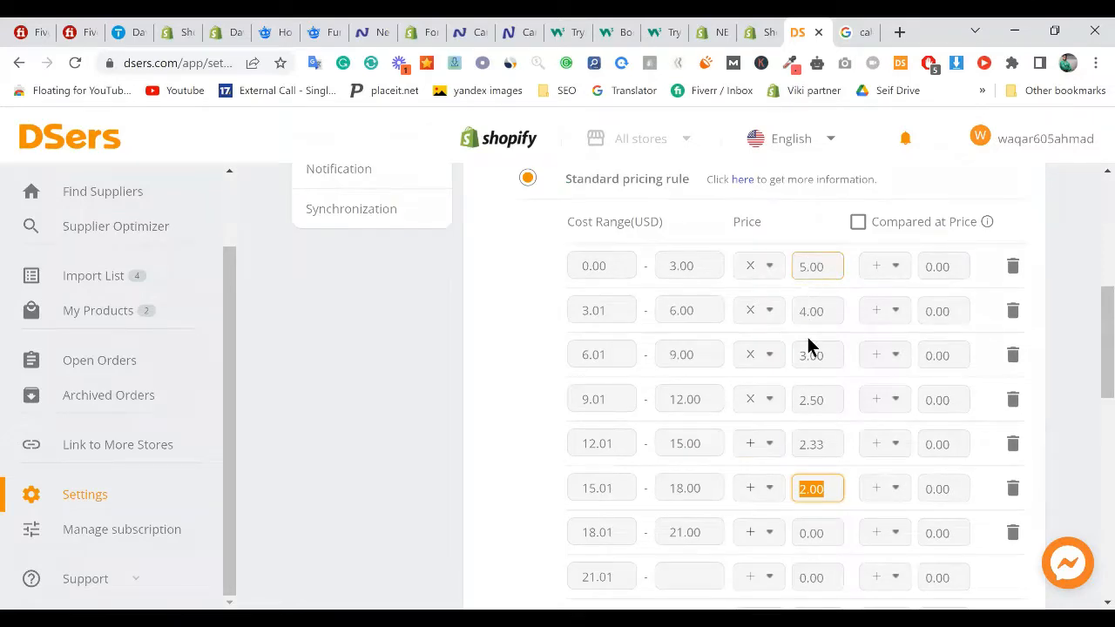
pyautogui.click(854, 519)
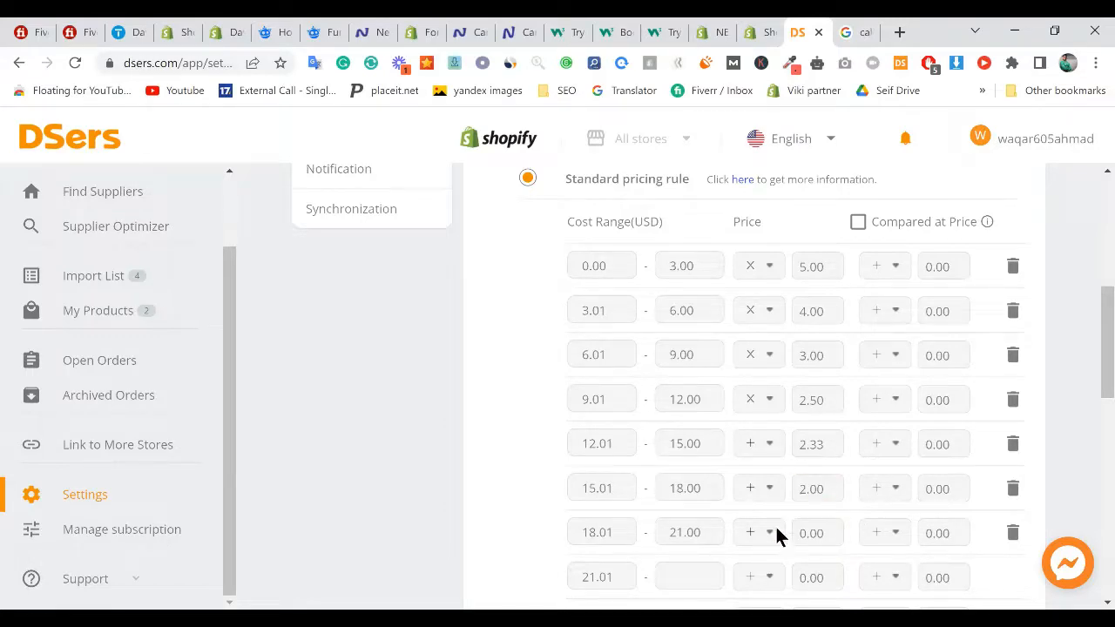
pyautogui.click(665, 538)
pyautogui.click(693, 535)
# Step: Switch to the Google calculator and multiply 21 by 2 to check the selling price for the 18.01–21.00 cost range
pyautogui.hotkey('ctrl', 'Tab')
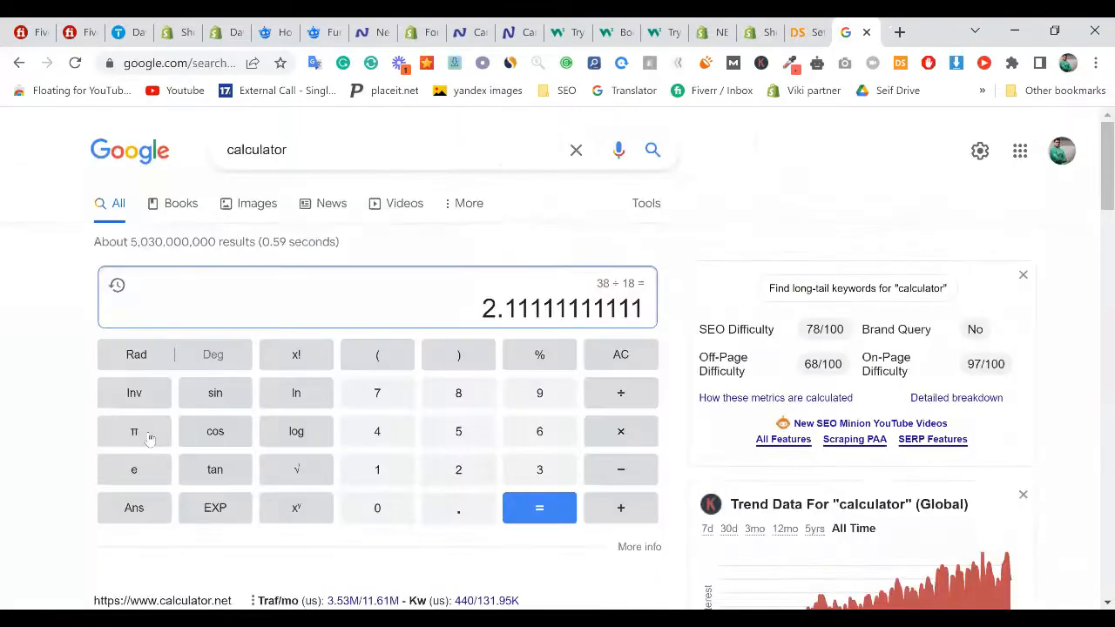
pyautogui.click(456, 468)
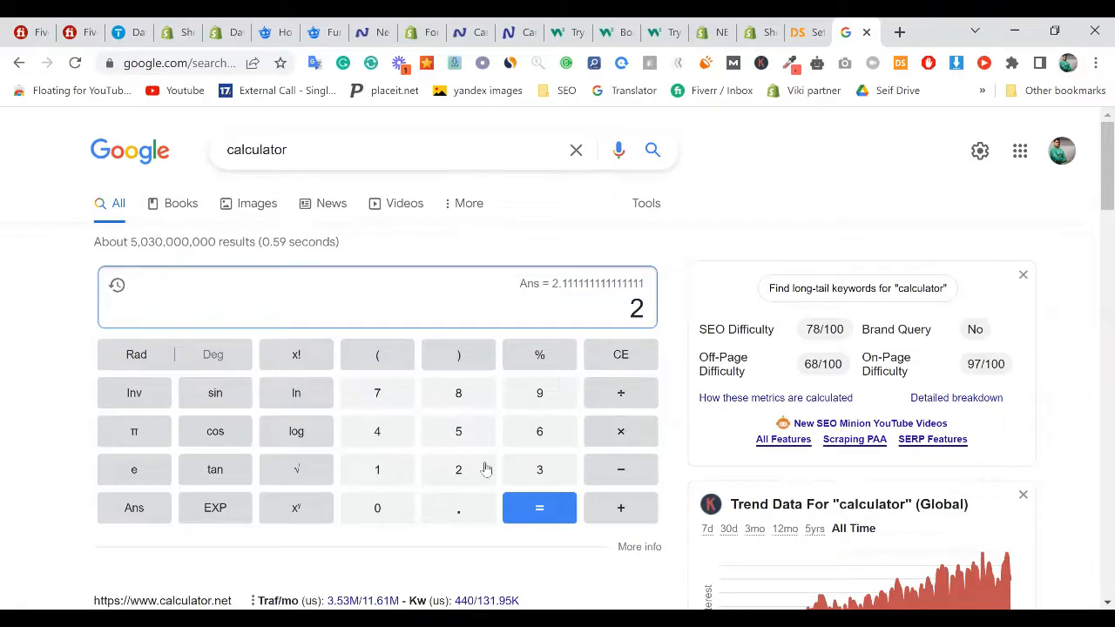
pyautogui.write('1*2')
pyautogui.click(542, 512)
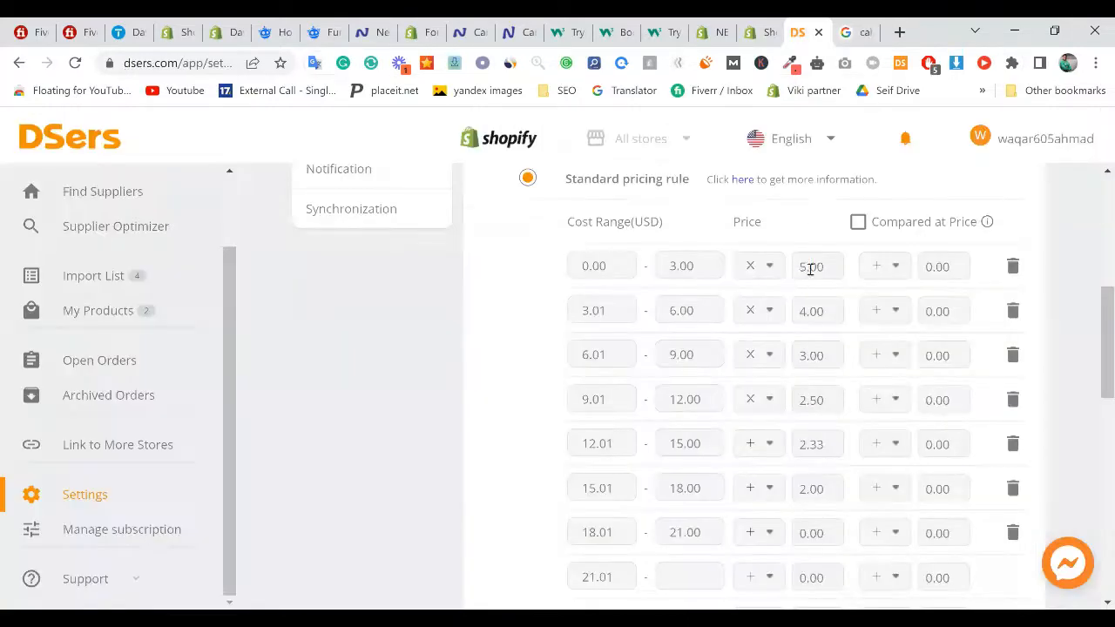
# Step: Check the first cost range's price multiplier in DSers and multiply 21 by 5 in the Google calculator for comparison
pyautogui.moveTo(801, 268); pyautogui.dragTo(810, 268)
pyautogui.click(854, 32)
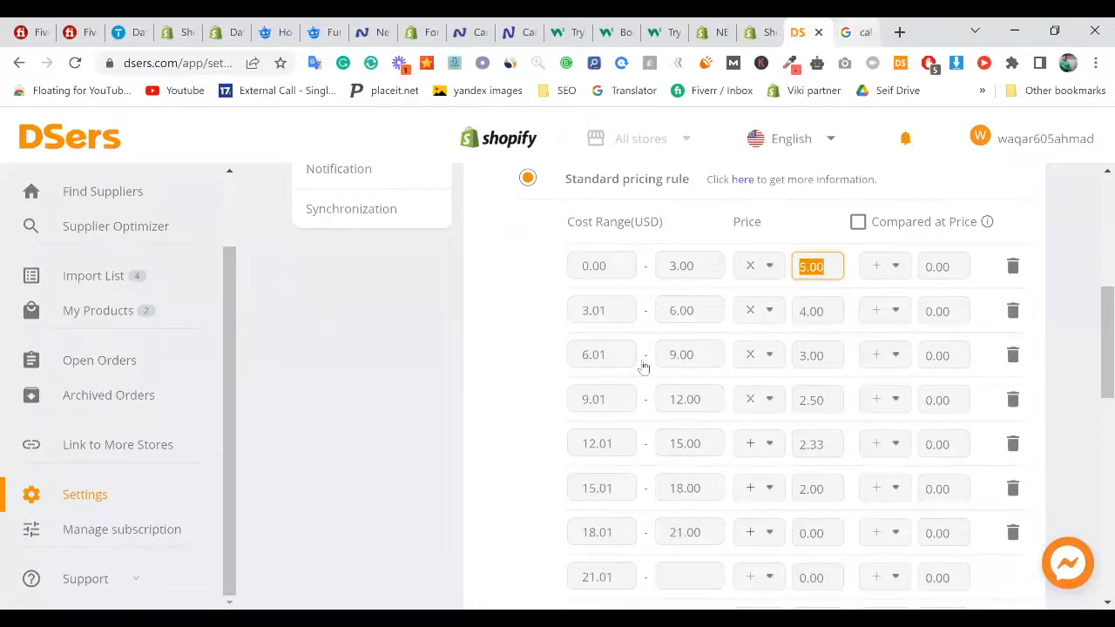
pyautogui.click(455, 479)
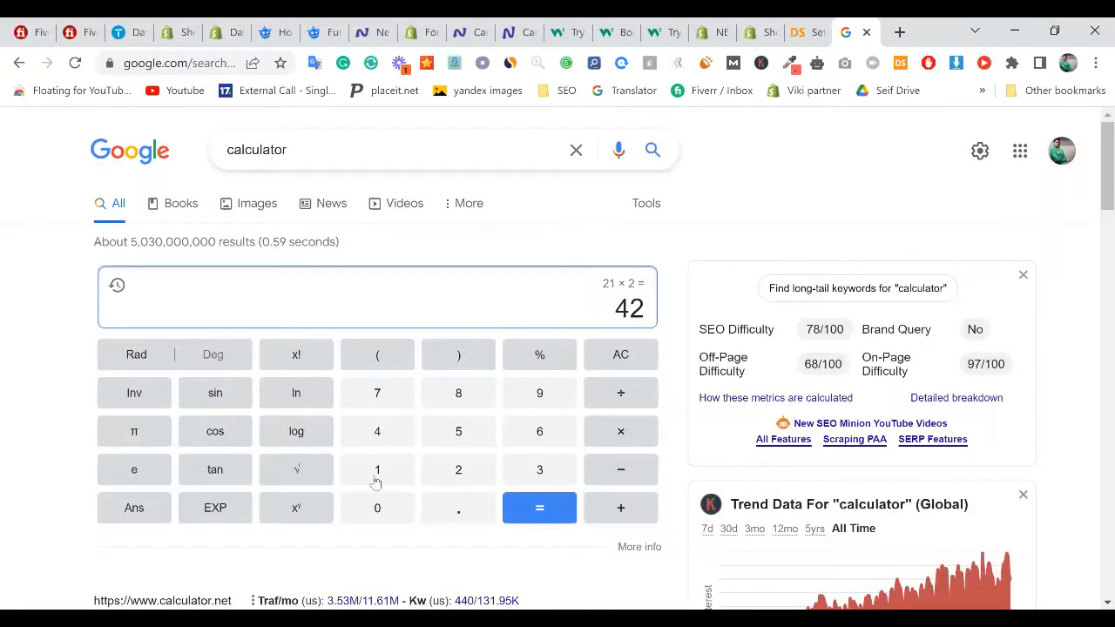
pyautogui.write('1*5')
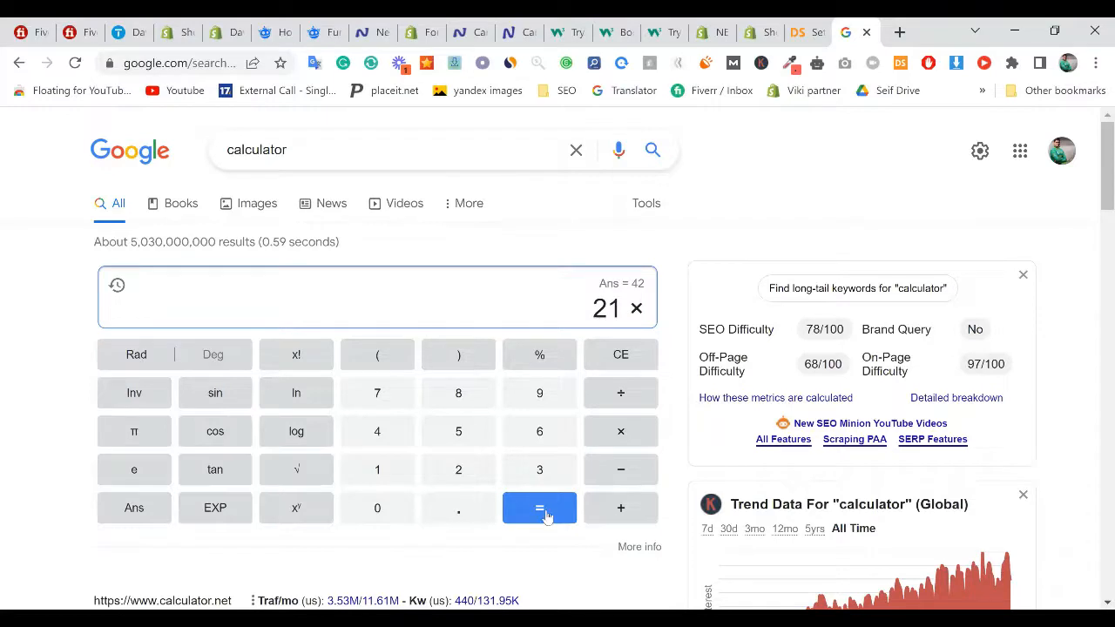
pyautogui.click(542, 520)
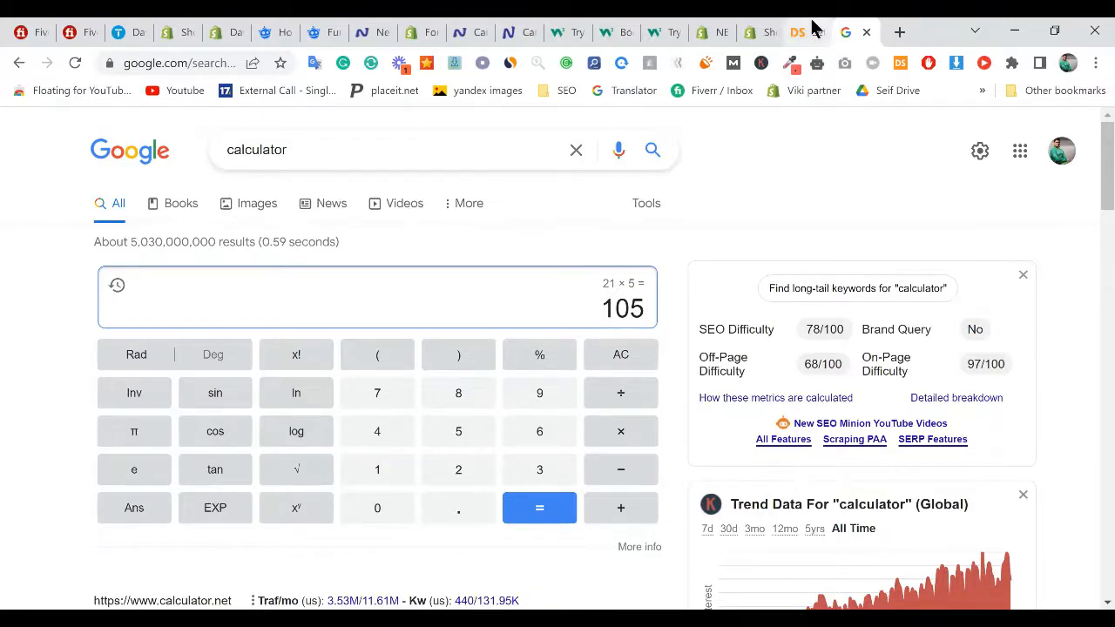
# Step: Review the cost ranges and price multipliers in DSers, and multiply 21 by 2 again in the Google calculator
pyautogui.click(811, 26)
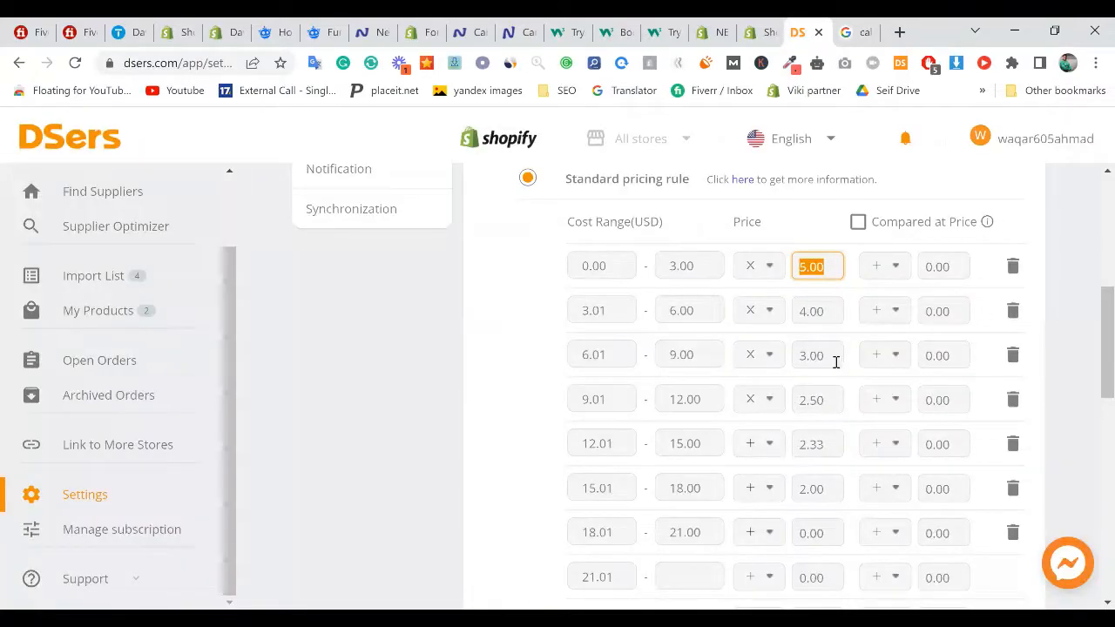
pyautogui.click(856, 280)
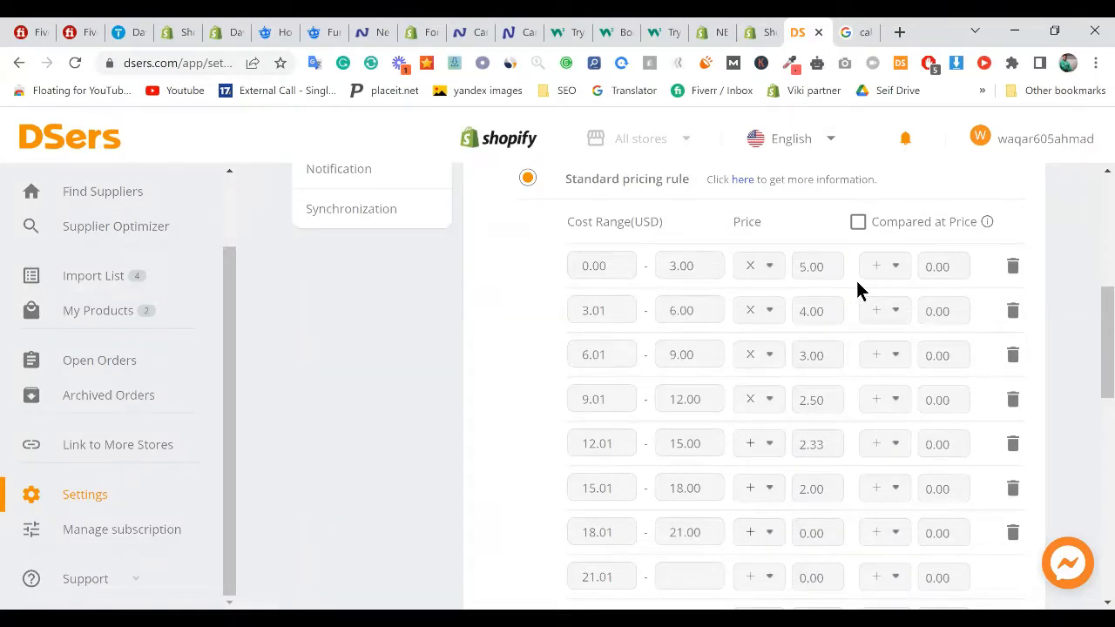
pyautogui.click(852, 33)
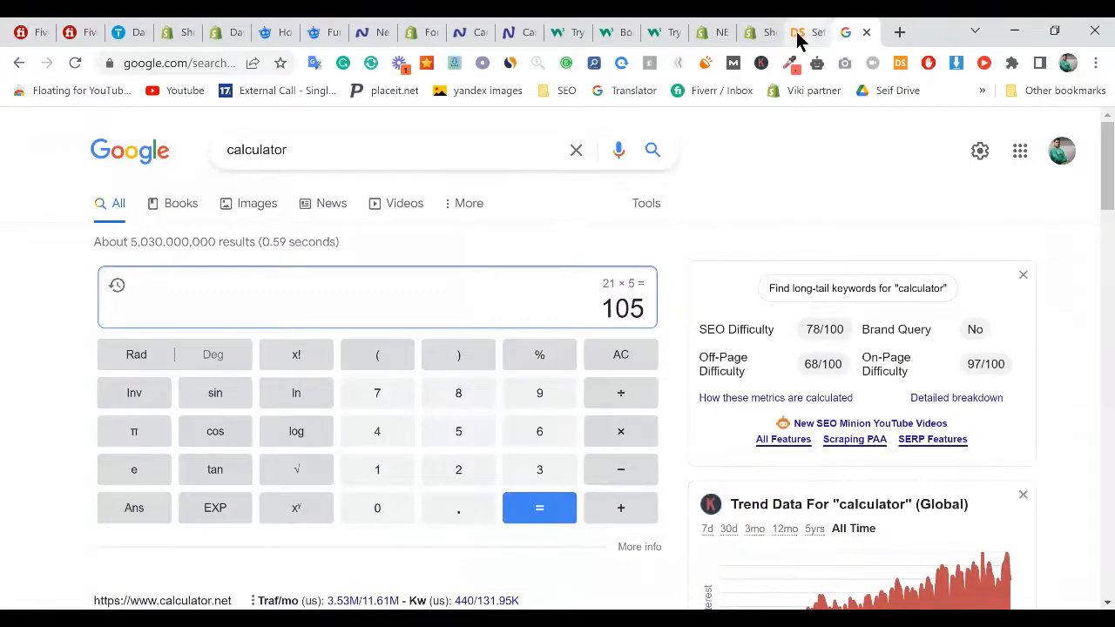
pyautogui.click(626, 355)
pyautogui.click(806, 32)
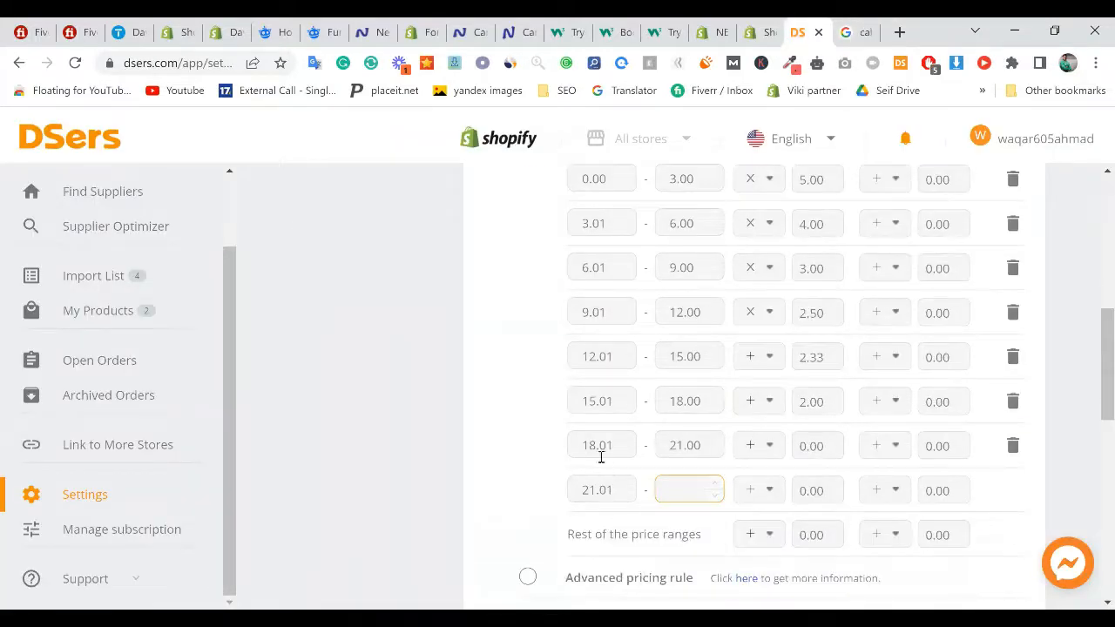
pyautogui.click(680, 447)
pyautogui.click(848, 28)
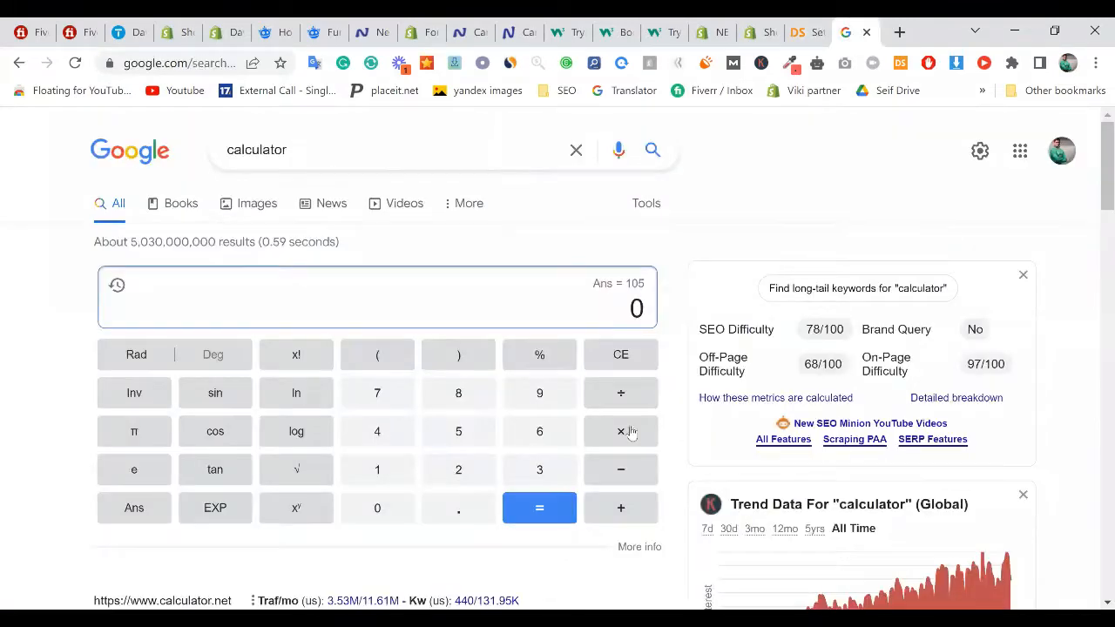
pyautogui.click(629, 433)
pyautogui.click(462, 481)
pyautogui.click(530, 514)
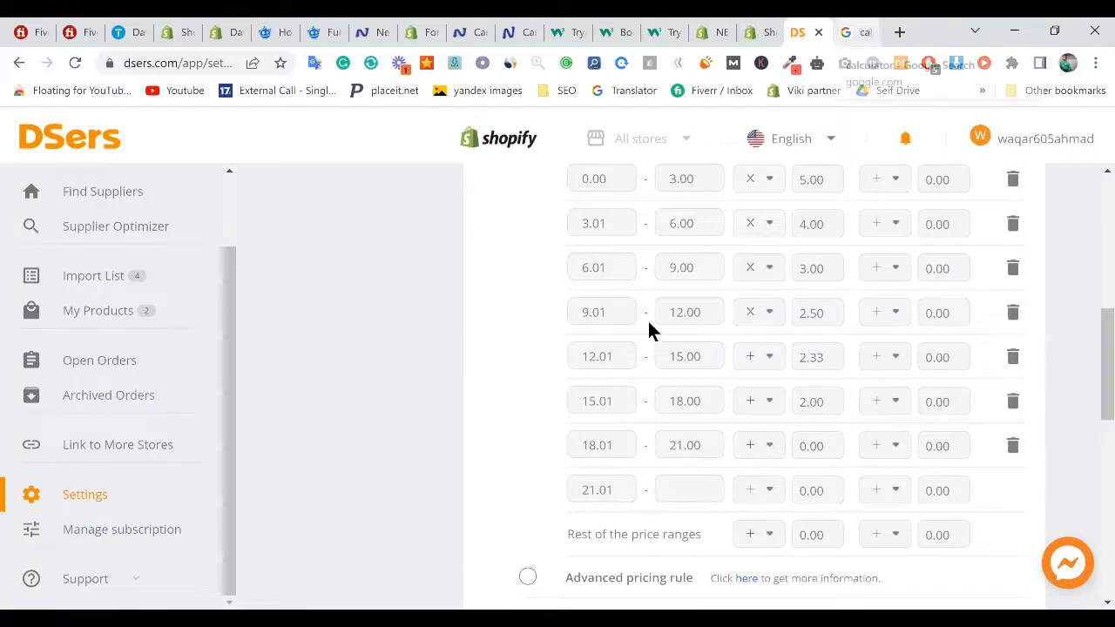
# Step: Divide 40 by 21 in the Google calculator to find the multiplier for the 18.01–21.00 cost range
pyautogui.hotkey('ctrl', 'Tab')
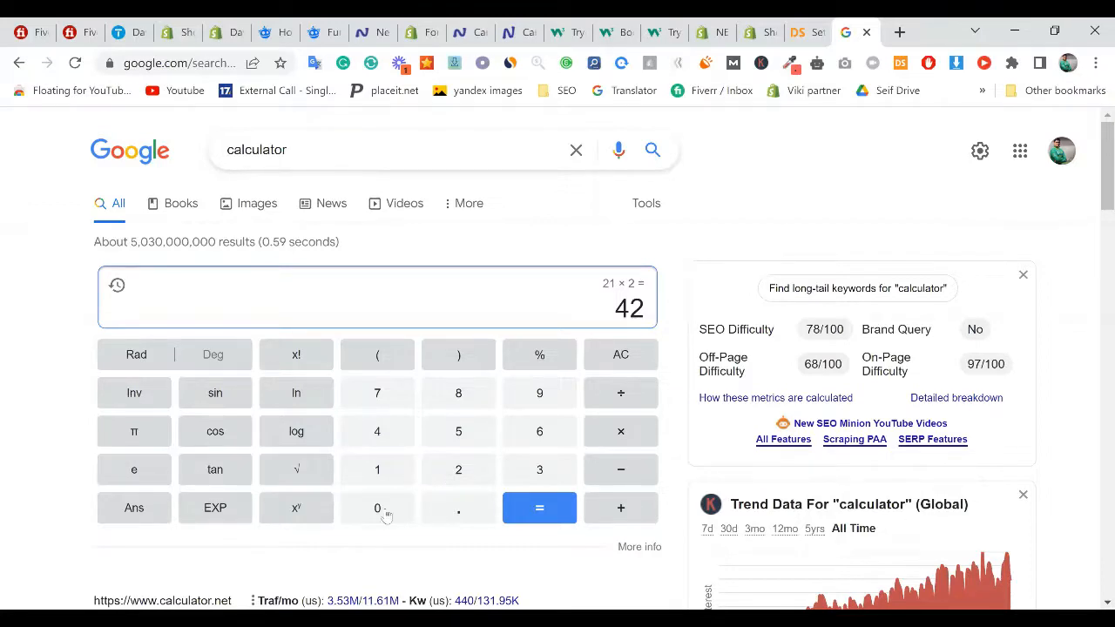
pyautogui.write('40')
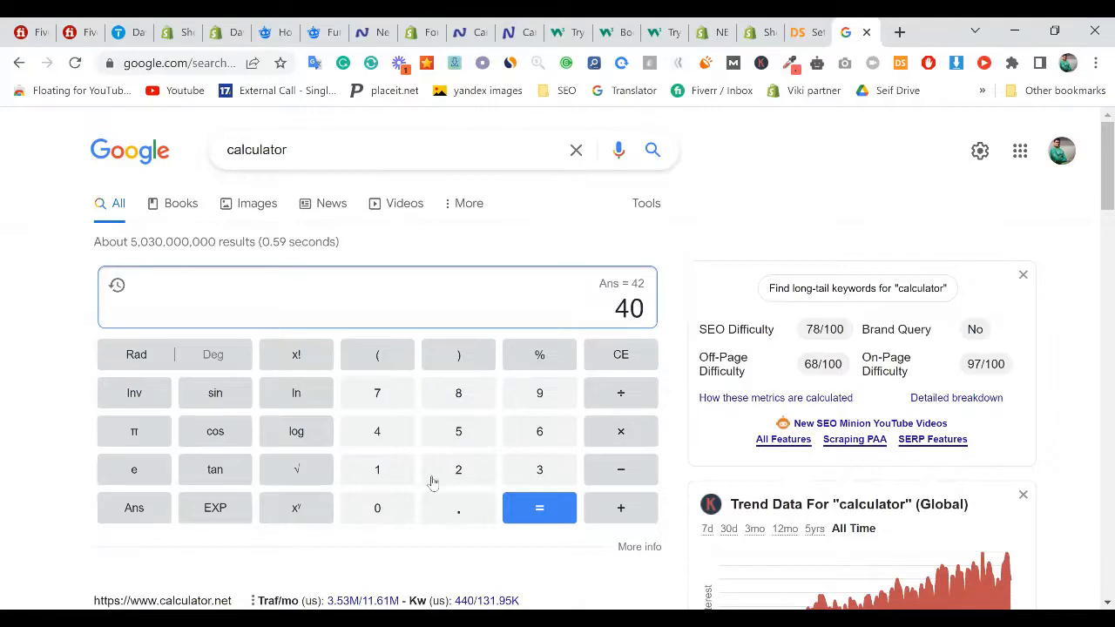
pyautogui.write('/2')
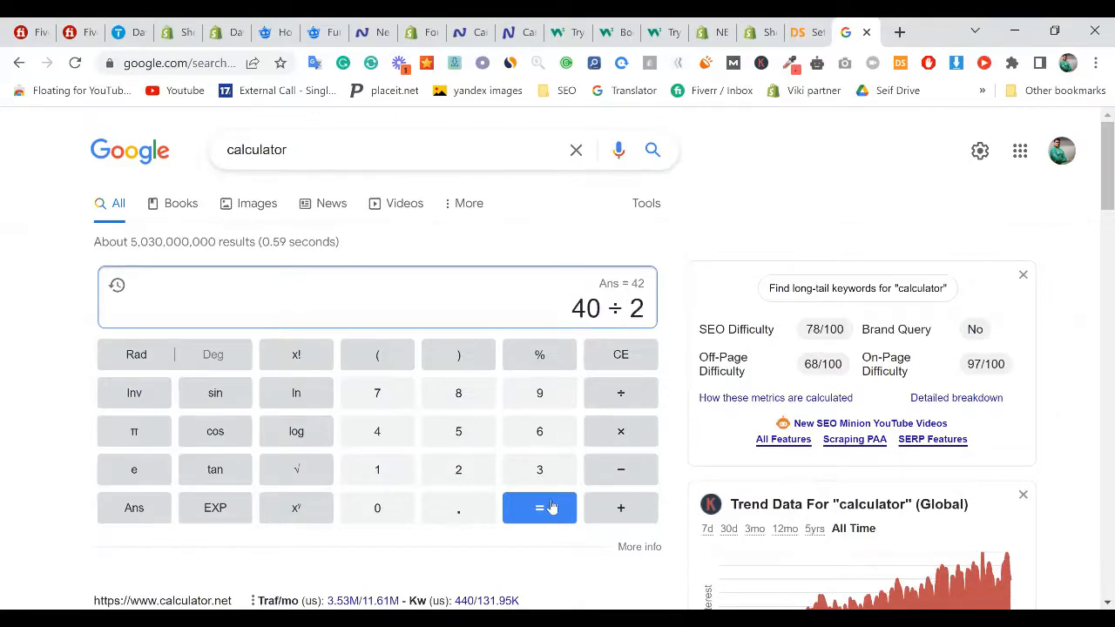
pyautogui.write('1')
pyautogui.click(551, 507)
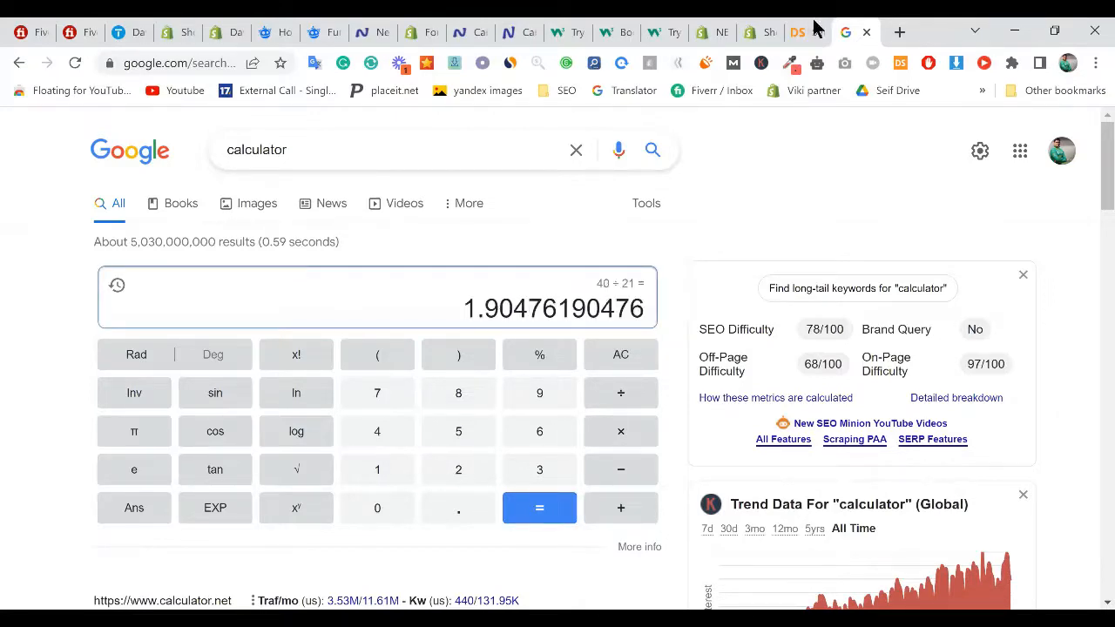
# Step: Switch to the DSers pricing settings and set the price value of the 18.01–21.00 cost range to 1.9
pyautogui.click(813, 23)
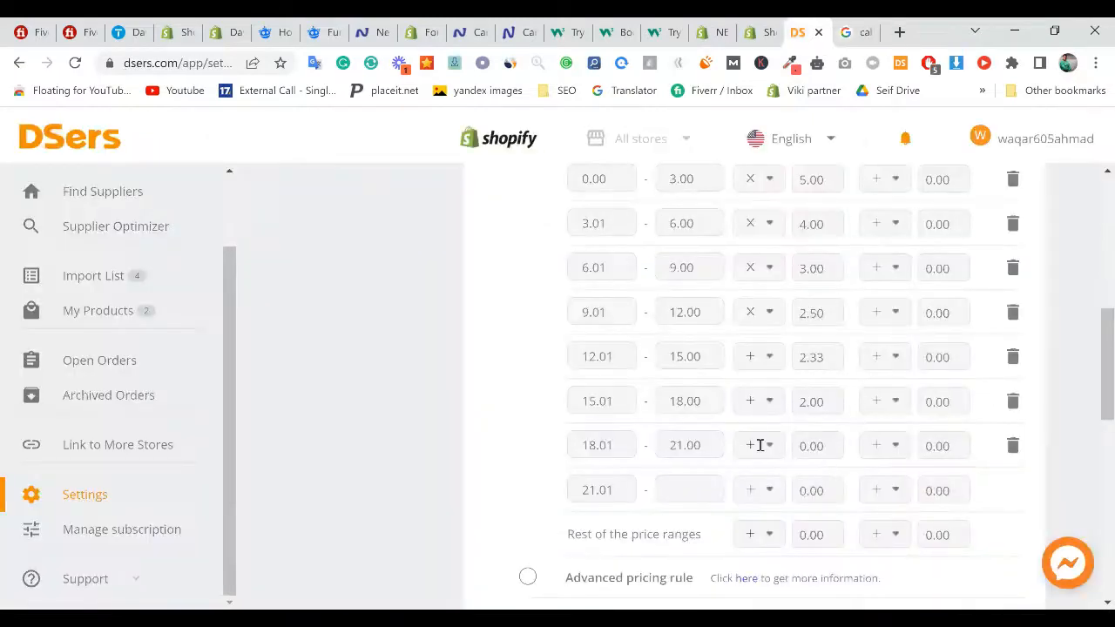
pyautogui.press('Tab')
pyautogui.write('1.9')
pyautogui.click(717, 460)
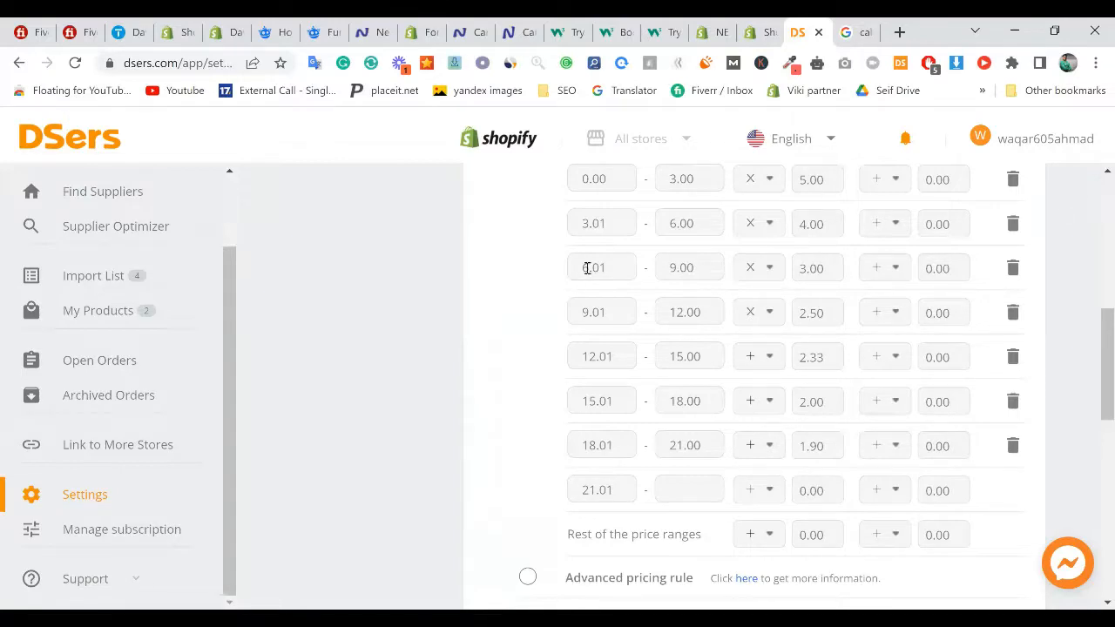
# Step: Review the price values entered so far and set the end of the eighth cost range, which starts at 21.01, to 25
pyautogui.scroll(1, 587, 268)
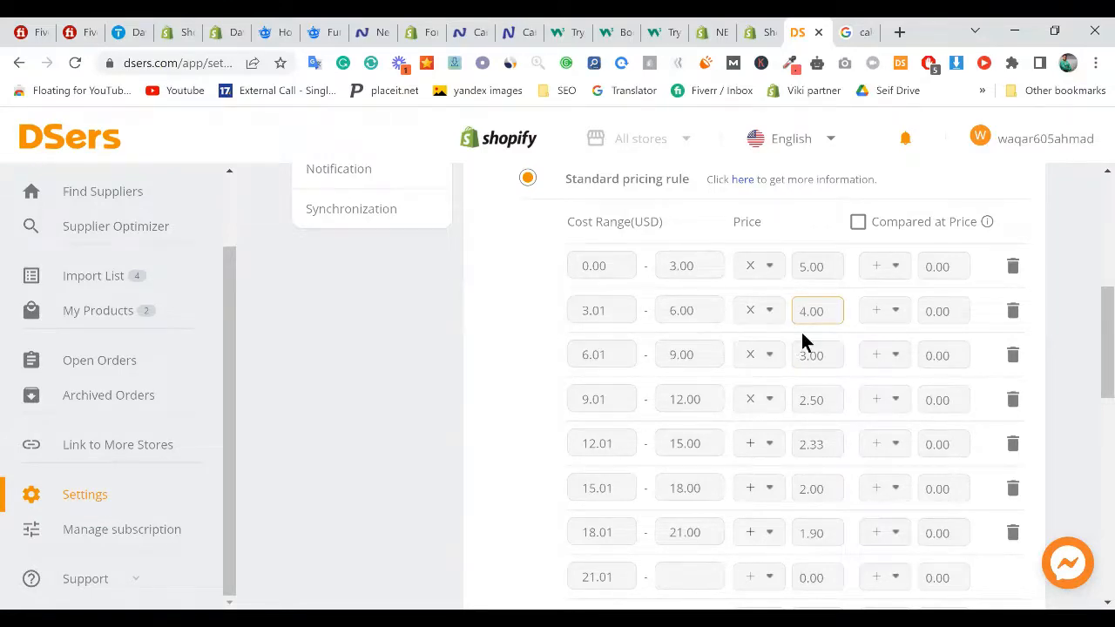
pyautogui.scroll(-2, 803, 345)
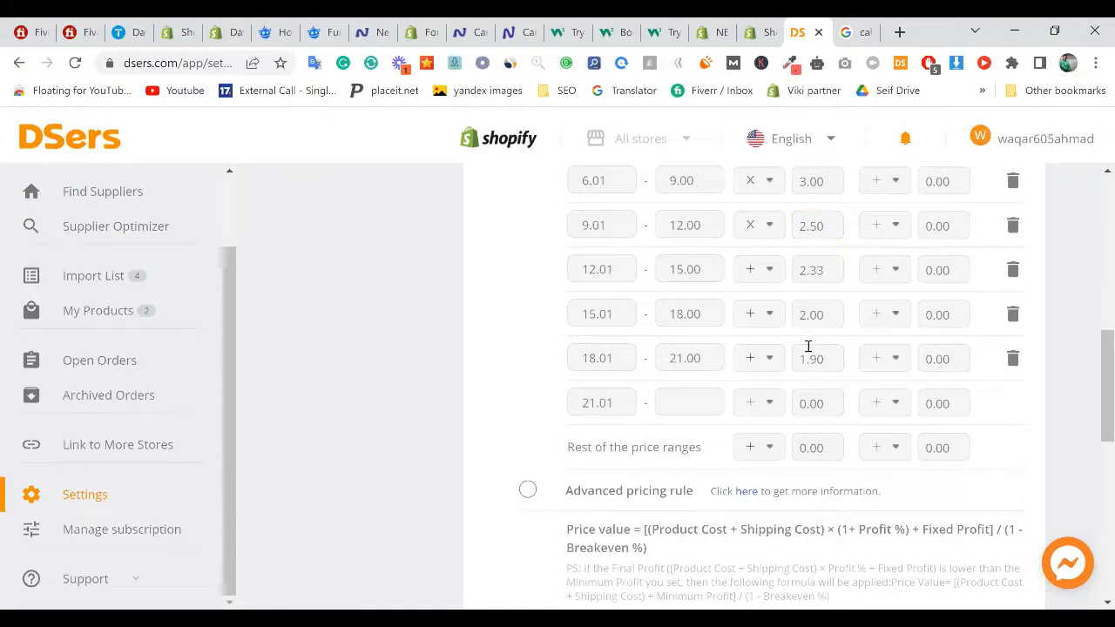
pyautogui.click(808, 346)
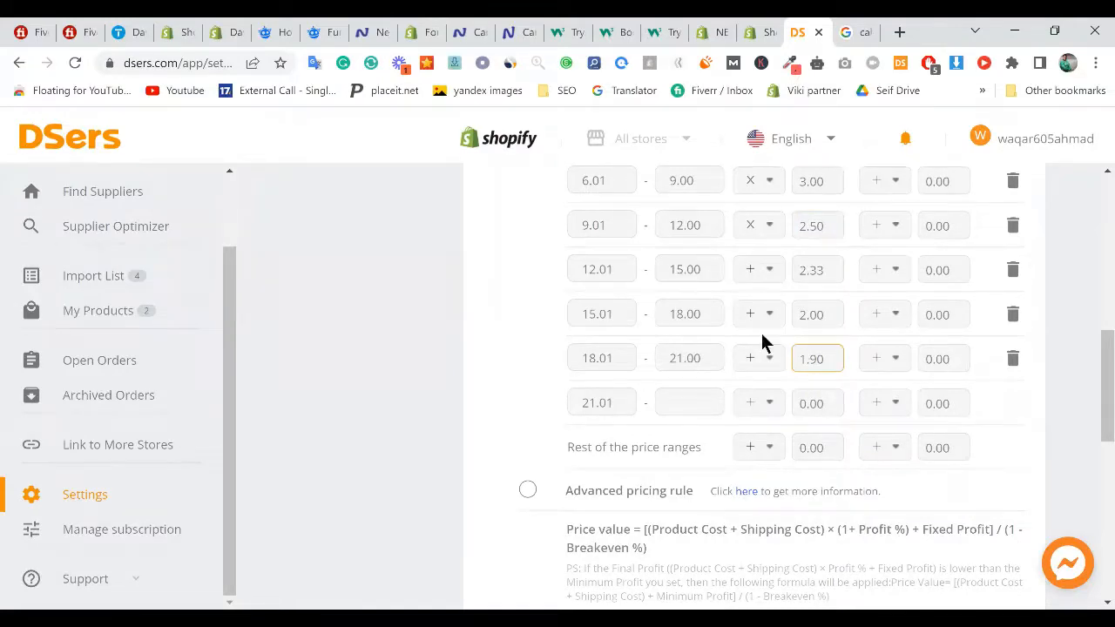
pyautogui.click(809, 321)
pyautogui.click(806, 359)
pyautogui.click(671, 404)
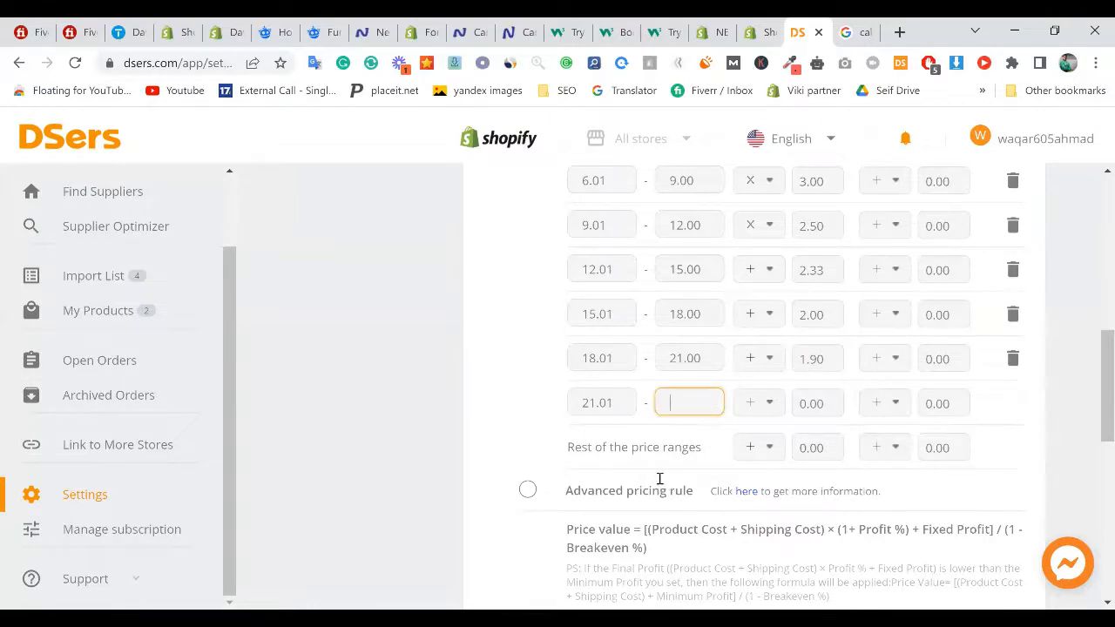
pyautogui.write('25')
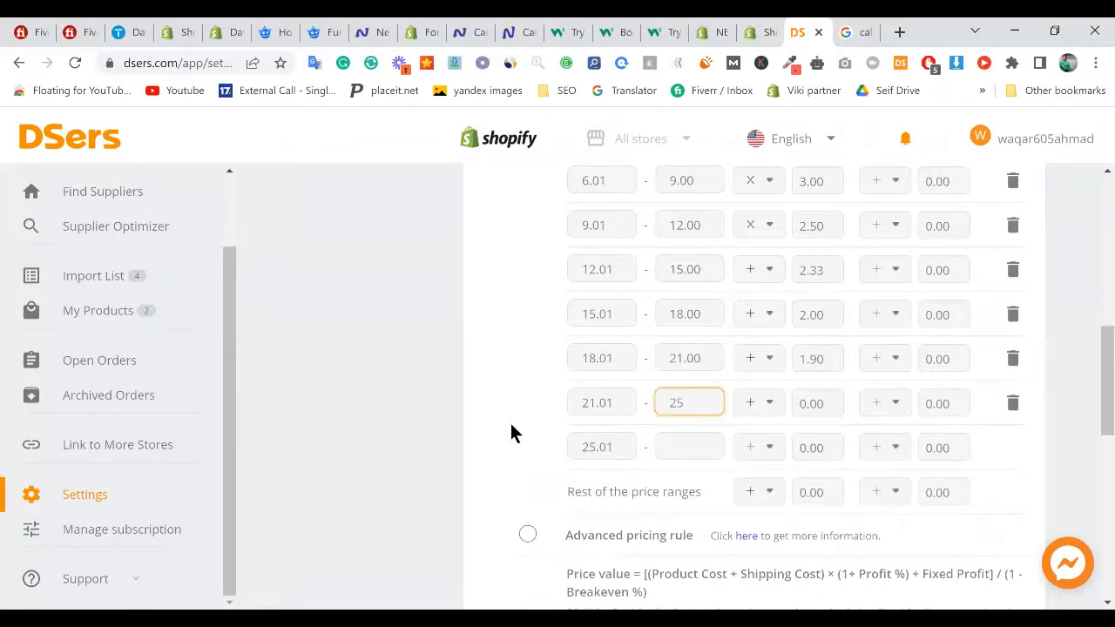
pyautogui.click(410, 366)
pyautogui.click(695, 406)
pyautogui.click(694, 411)
# Step: Switch to the Google calculator and divide 45 by 25 to find the multiplier for the 21.01–25.00 cost range
pyautogui.click(875, 30)
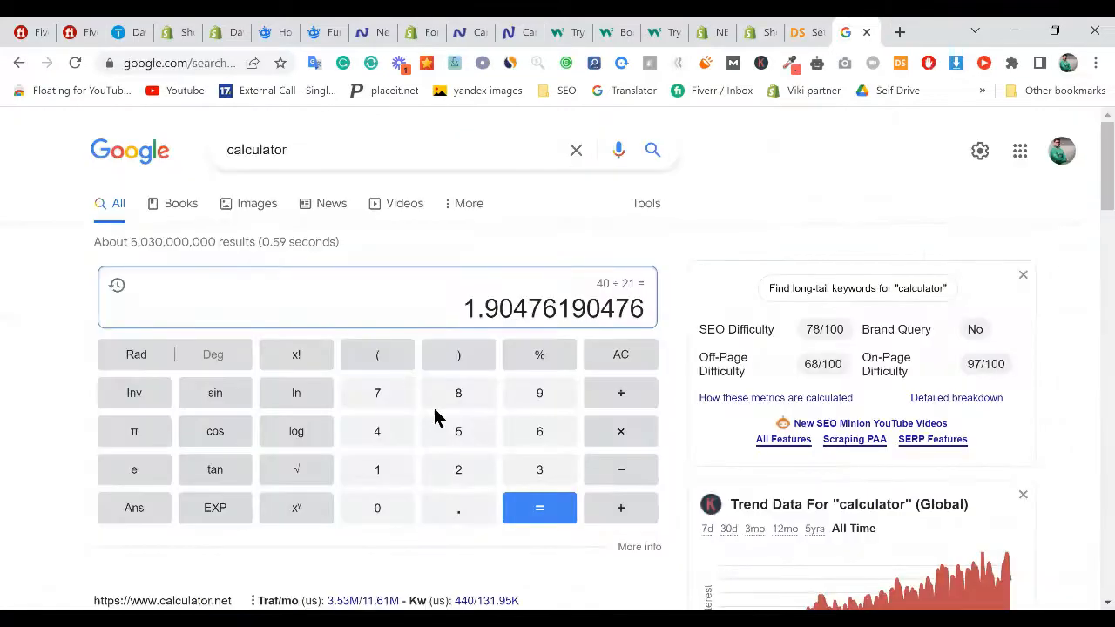
pyautogui.click(604, 359)
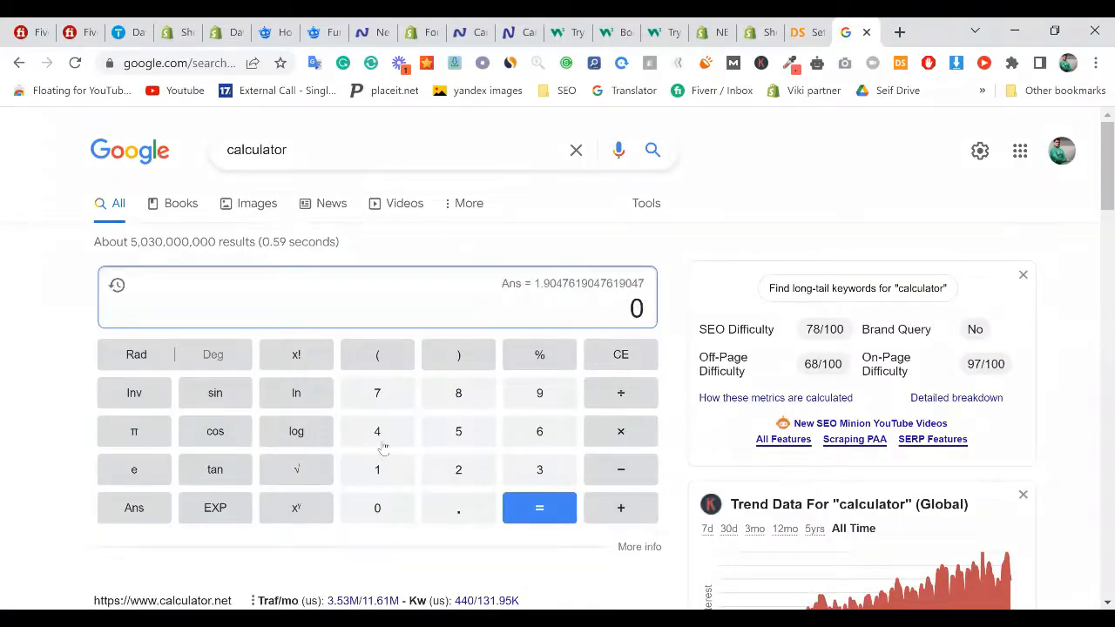
pyautogui.write('45')
pyautogui.write('/')
pyautogui.write('25')
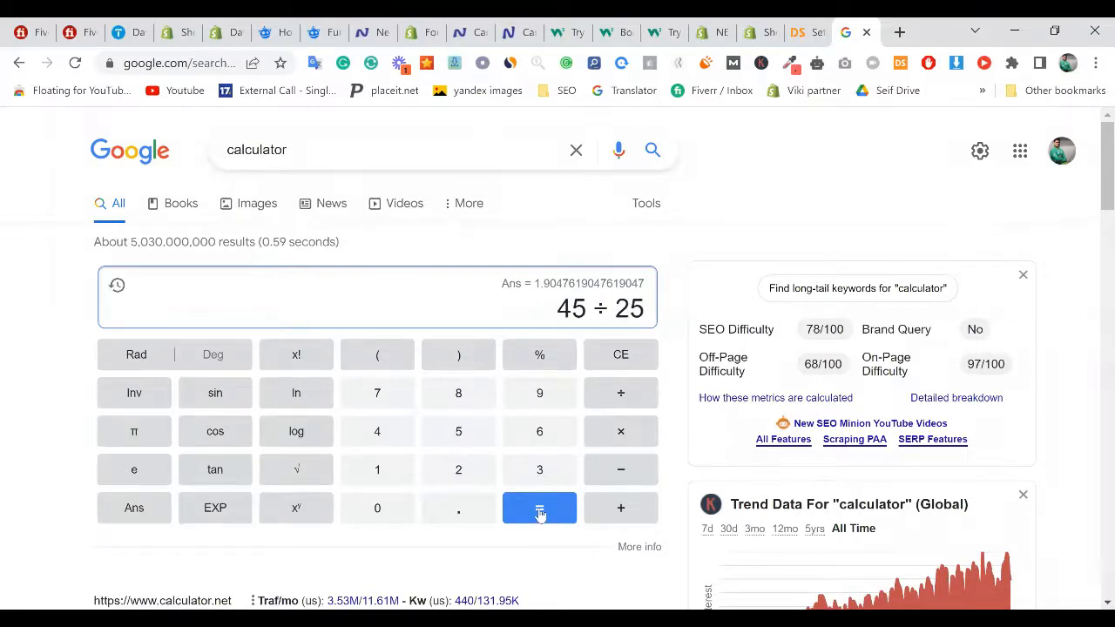
pyautogui.click(539, 512)
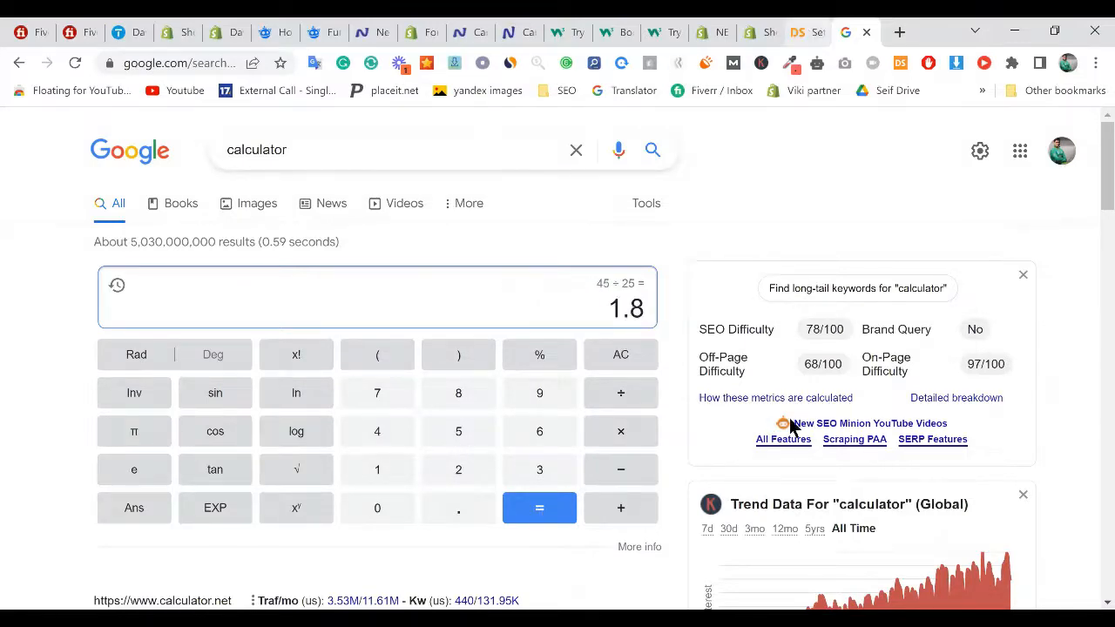
# Step: In DSers, set the price value of the 21.01–25.00 cost range to 1.80 and the end of the ninth range to 30
pyautogui.hotkey('ctrl', 'shift', 'Tab')
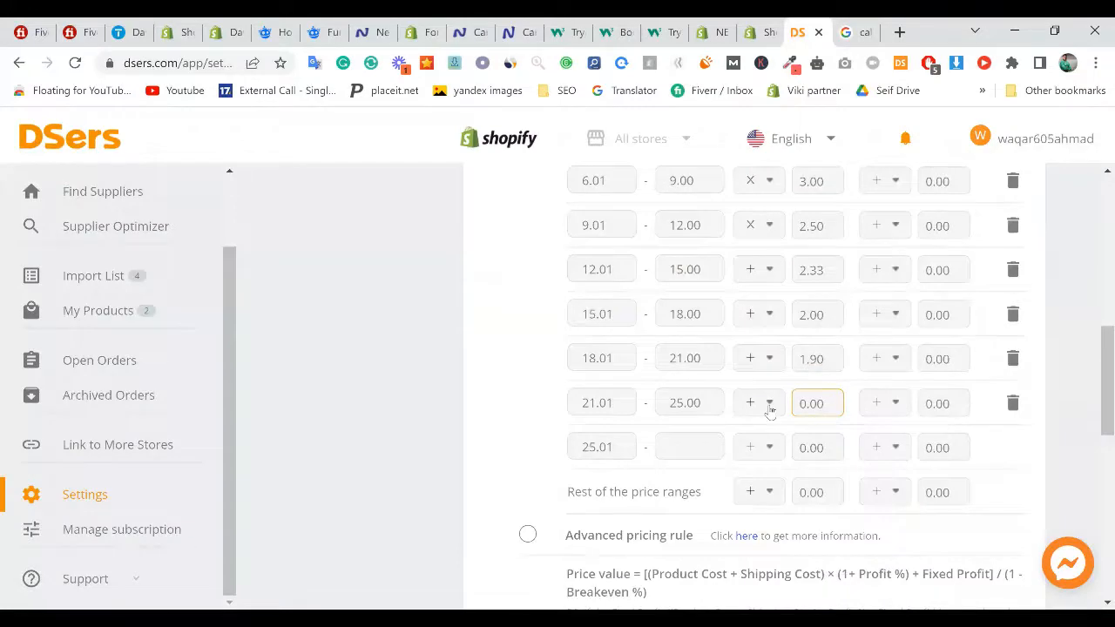
pyautogui.write('1.')
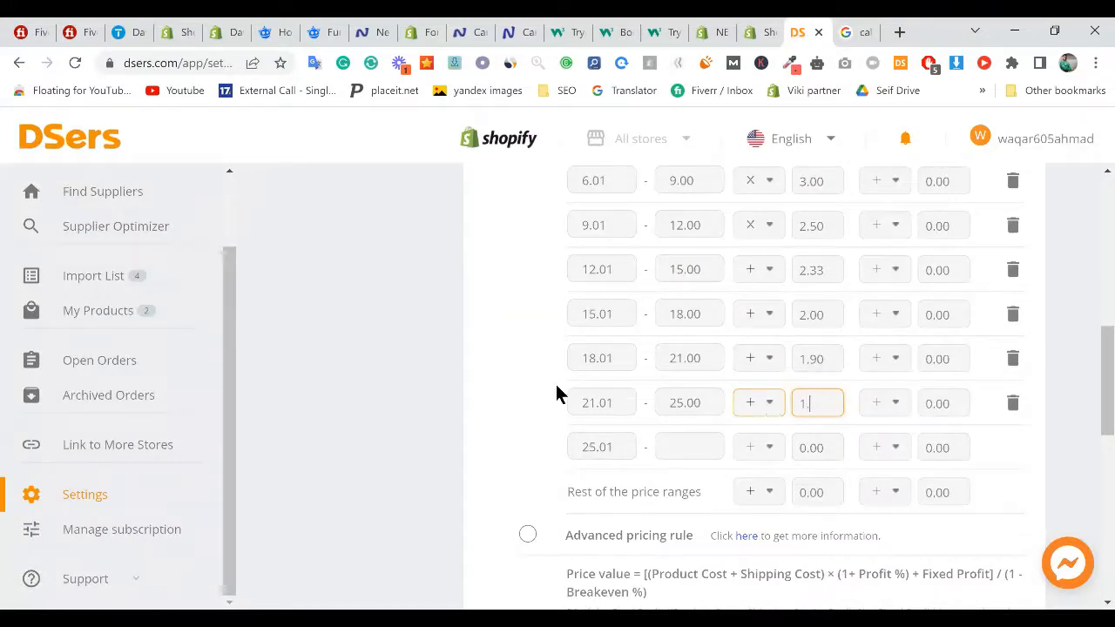
pyautogui.write('80')
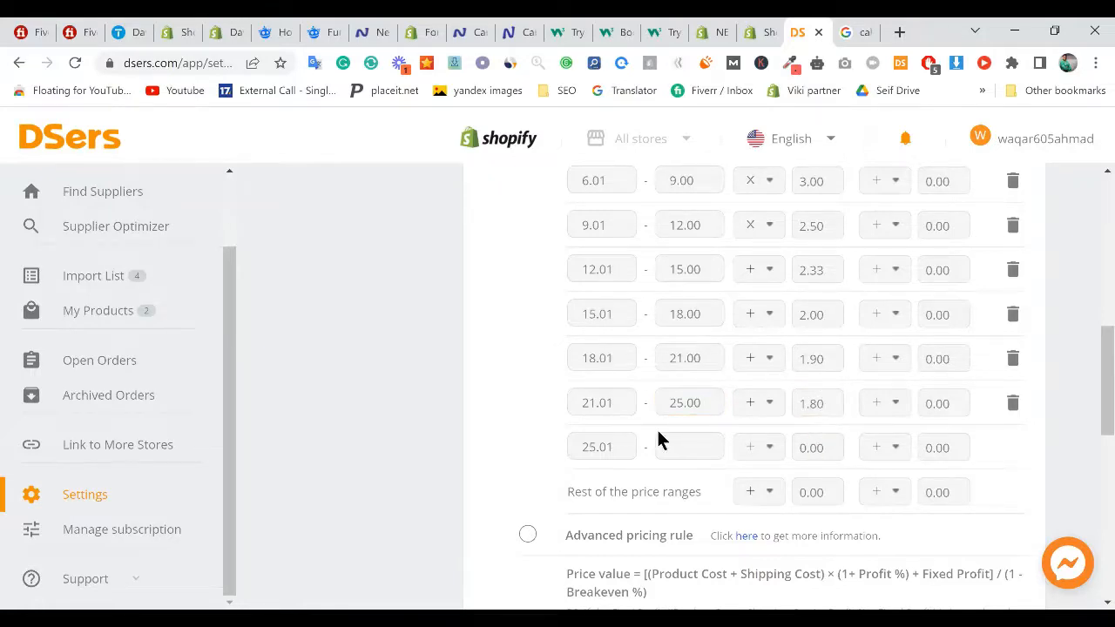
pyautogui.click(684, 448)
pyautogui.write('30')
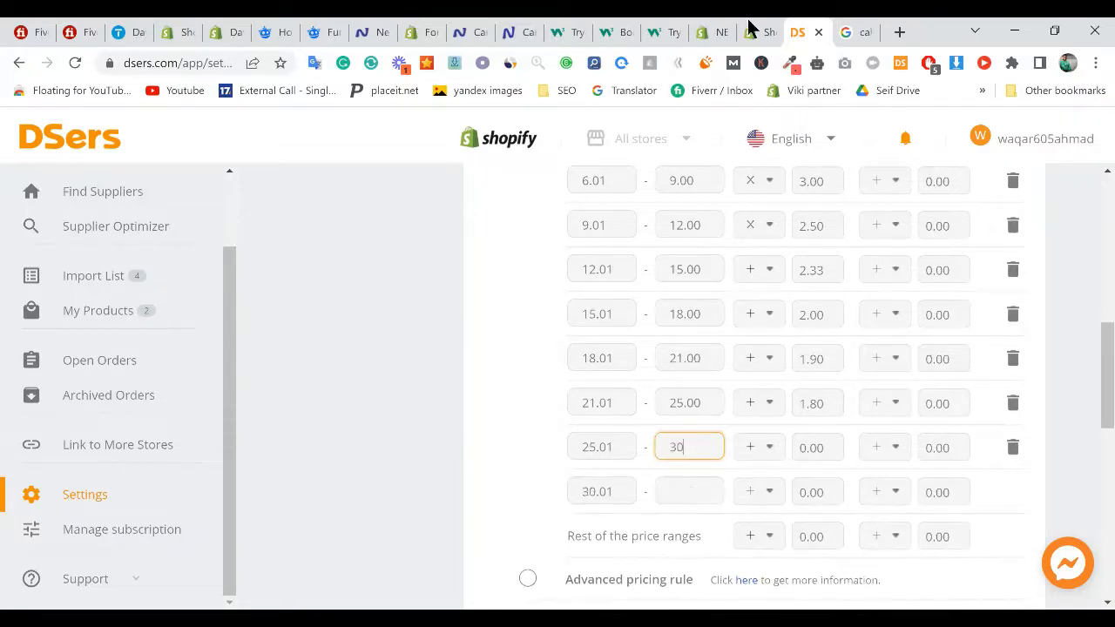
# Step: Switch to the Google calculator and multiply 30 by 1.8 to check the selling price for the 25.01–30.00 cost range
pyautogui.click(852, 26)
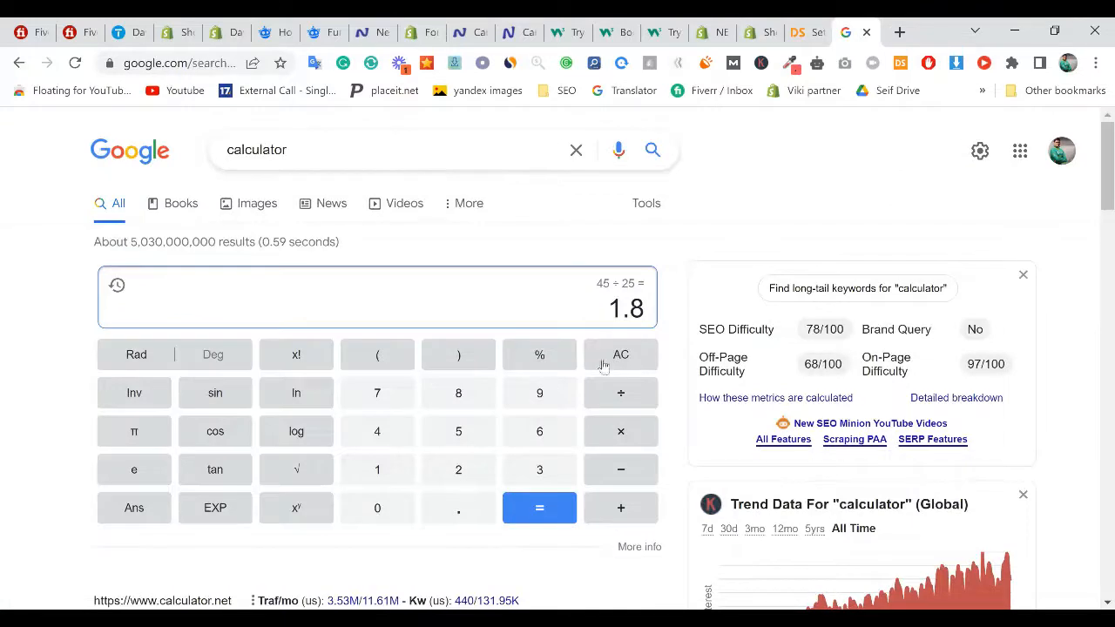
pyautogui.write('3')
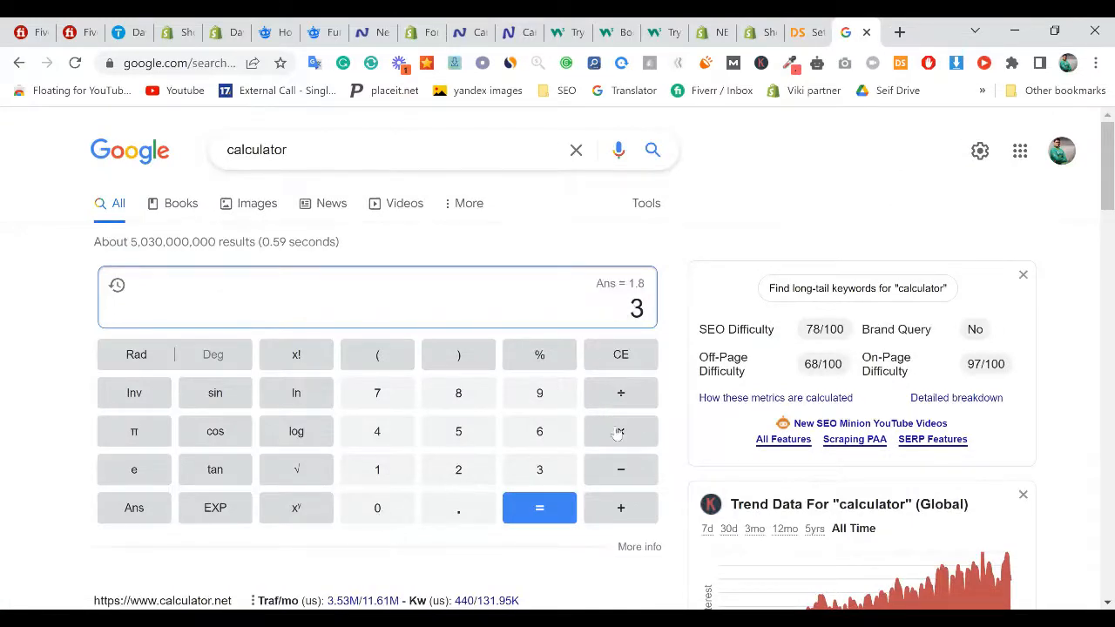
pyautogui.write('0*1.')
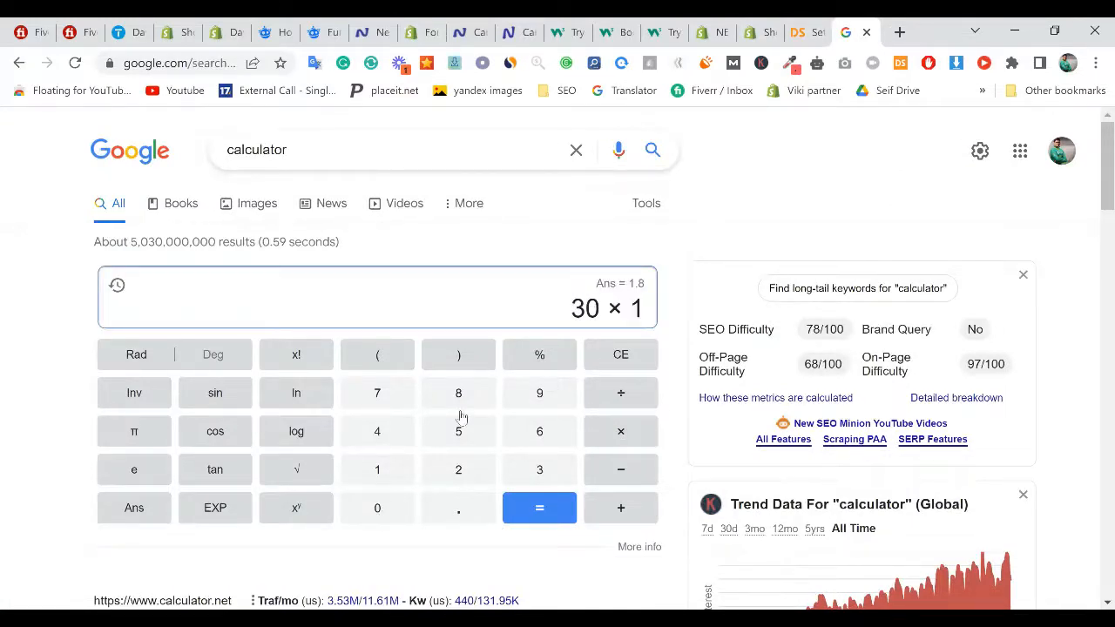
pyautogui.write('8')
pyautogui.click(531, 518)
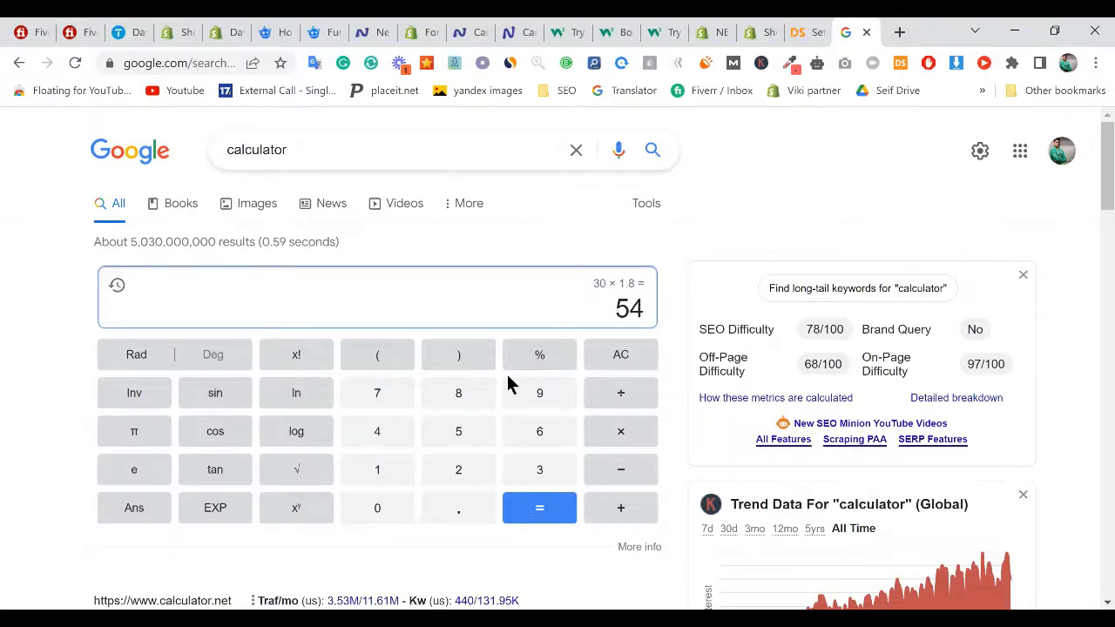
# Step: Divide 50 by 30 in the calculator to find the multiplier for the 25.01–30.00 cost range
pyautogui.click(467, 436)
pyautogui.click(382, 516)
pyautogui.click(630, 394)
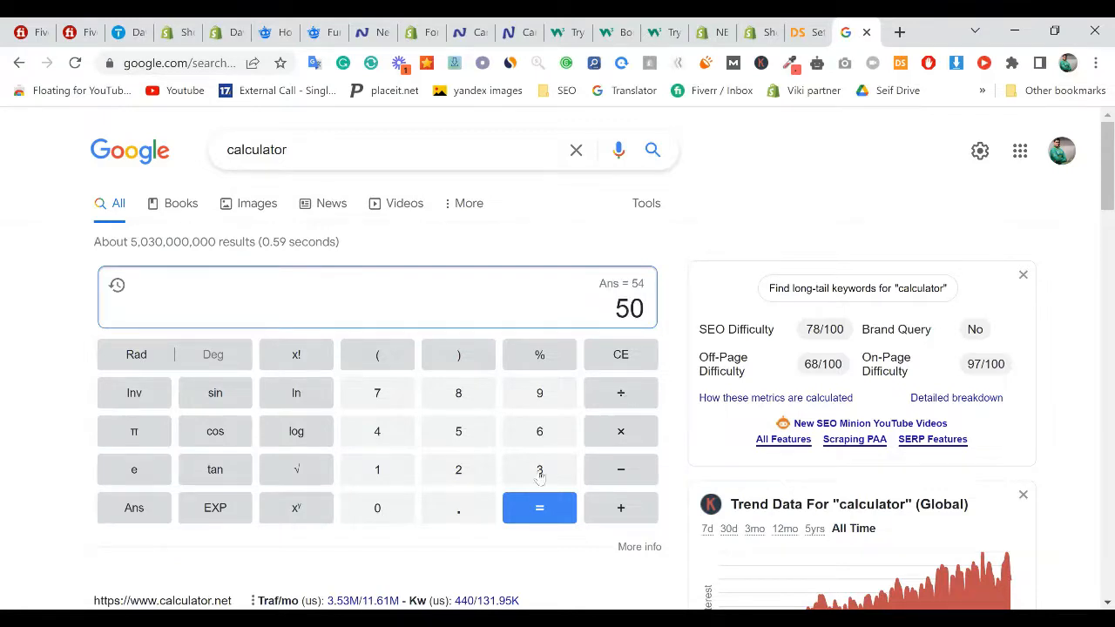
pyautogui.click(540, 477)
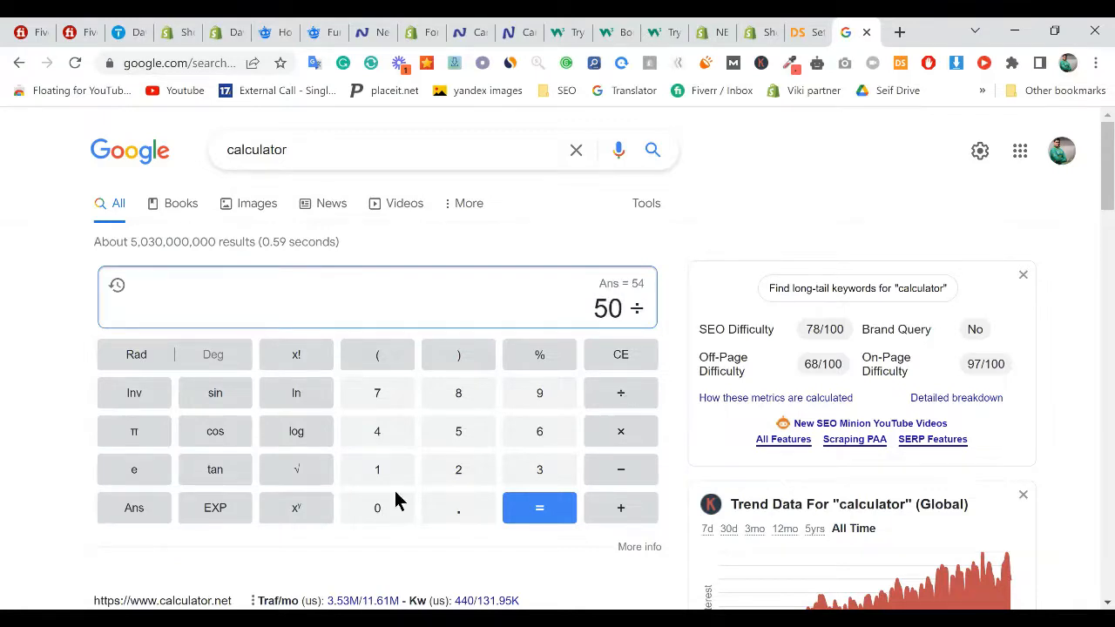
pyautogui.click(535, 519)
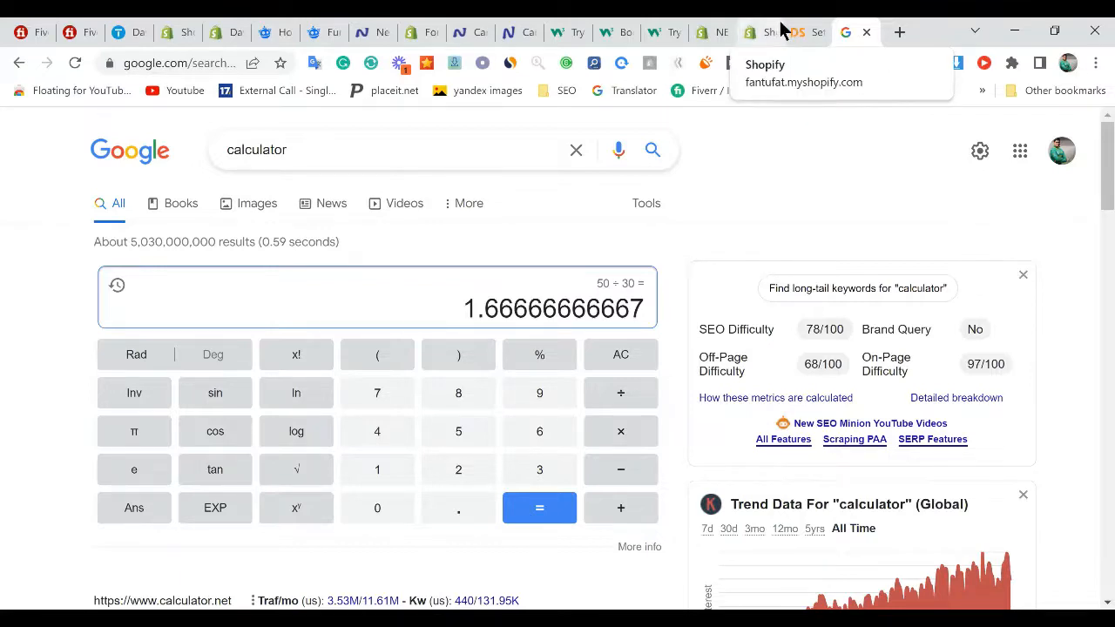
# Step: Switch to DSers and set the price value of the 25.01–30.00 cost range to 1.60, rechecking the calculator result
pyautogui.click(796, 32)
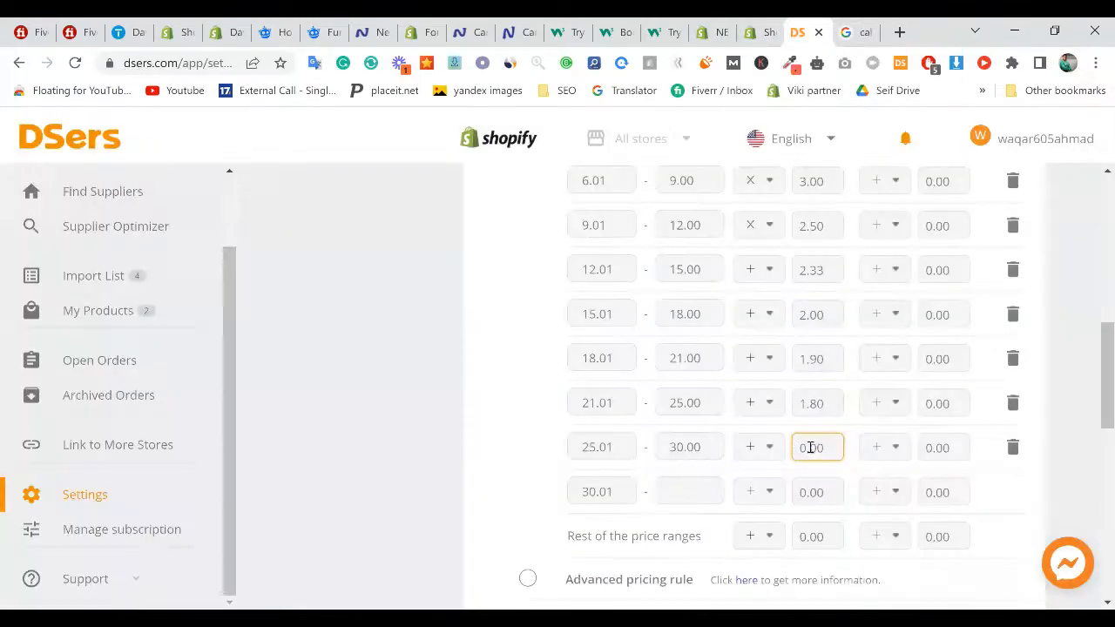
pyautogui.doubleClick(802, 449)
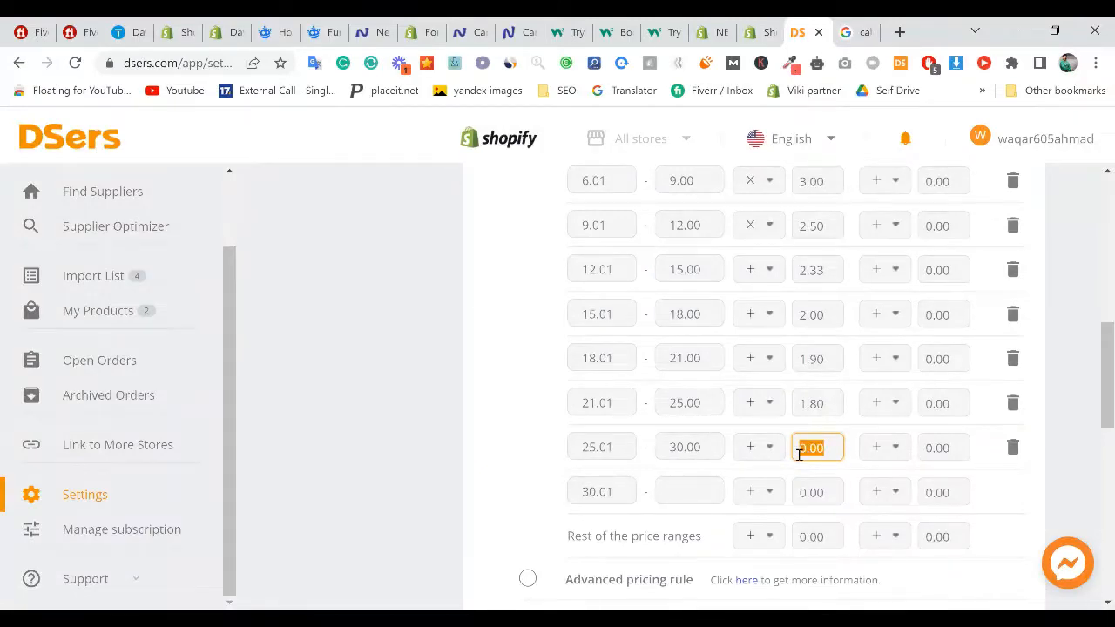
pyautogui.write('2')
pyautogui.click(860, 29)
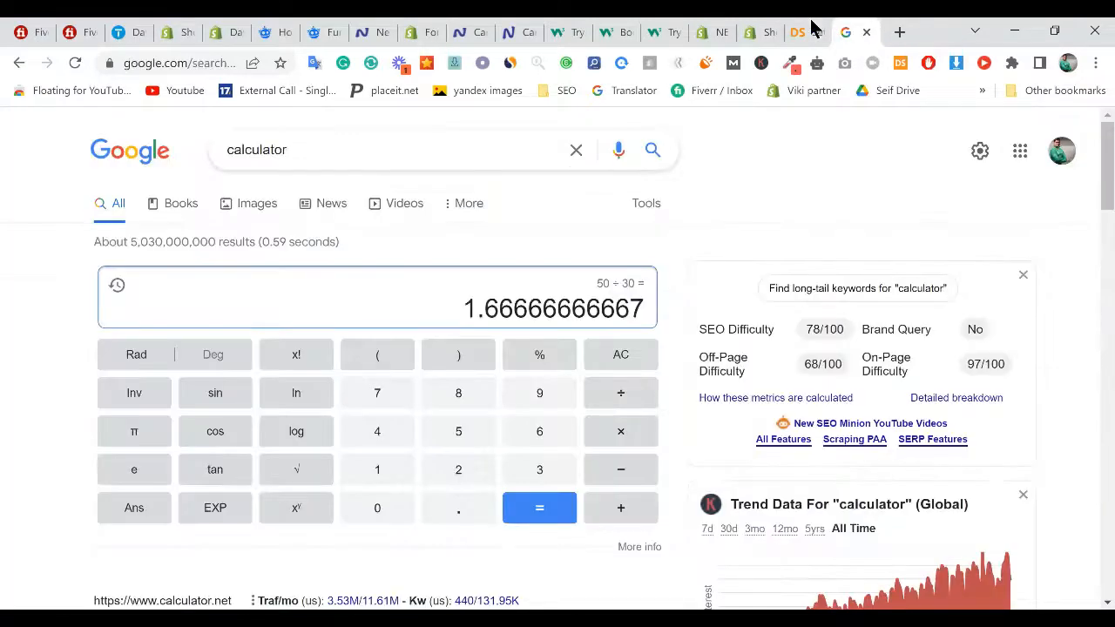
pyautogui.hotkey('ctrl', 'shift', 'Tab')
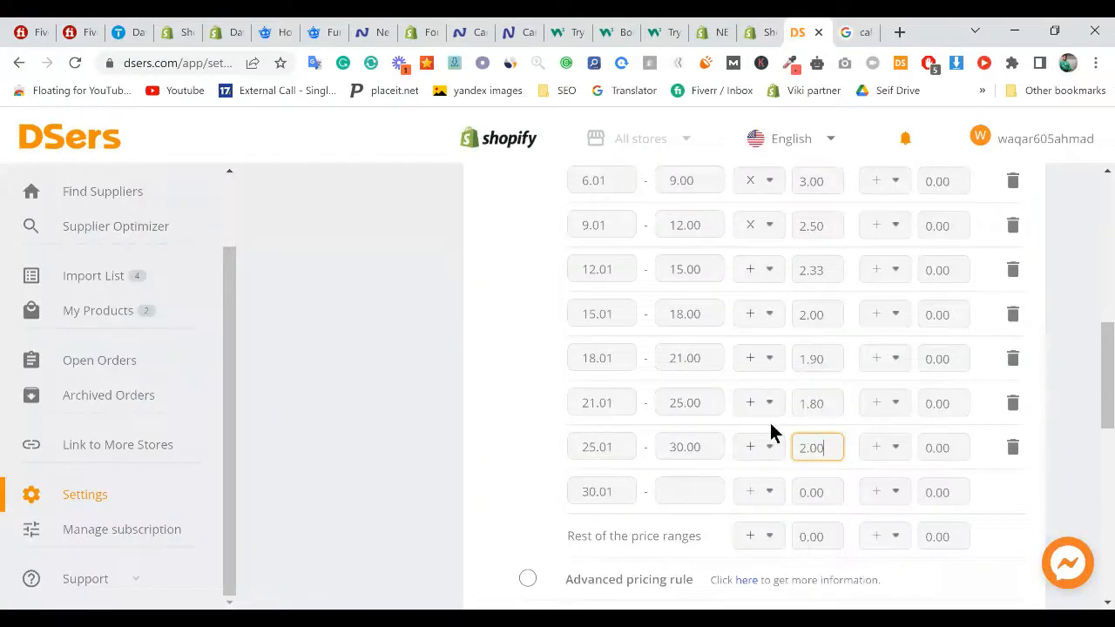
pyautogui.hotkey('ctrl', 'a')
pyautogui.write('1.6')
pyautogui.click(386, 344)
pyautogui.scroll(2, 536, 375)
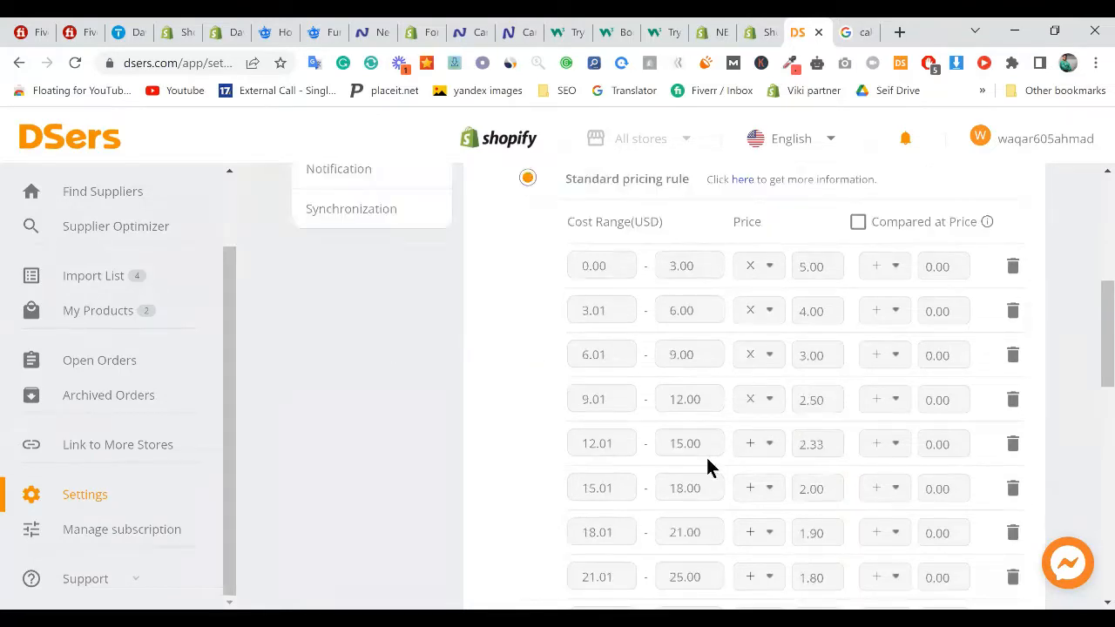
pyautogui.scroll(-2, 709, 465)
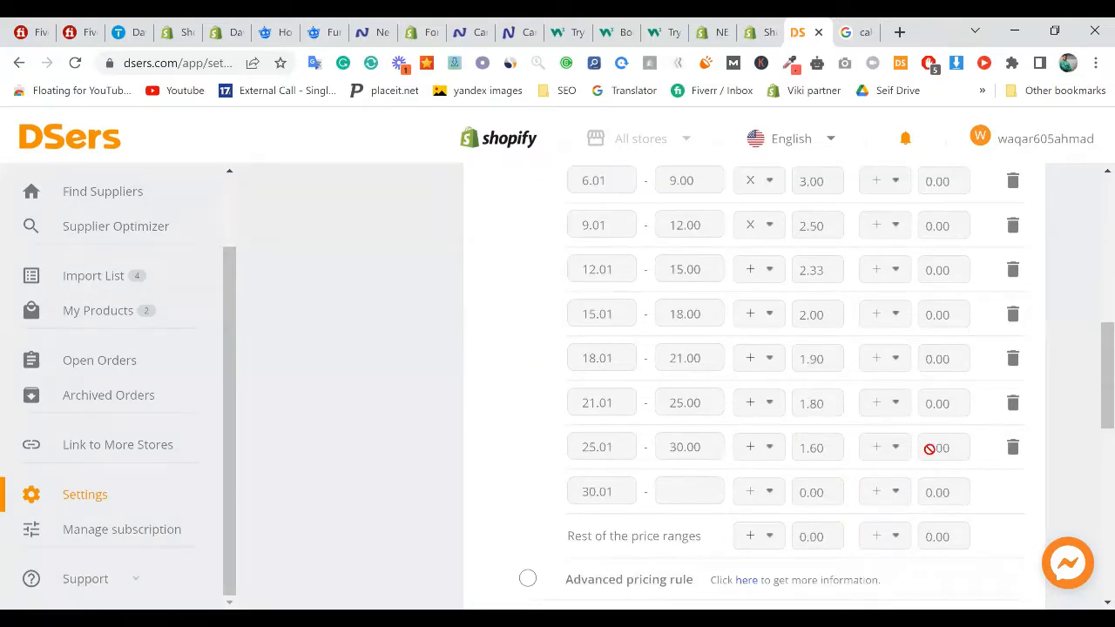
# Step: Review the cost ranges and price values of the standard pricing rule, including the range starting at 30.01
pyautogui.click(659, 484)
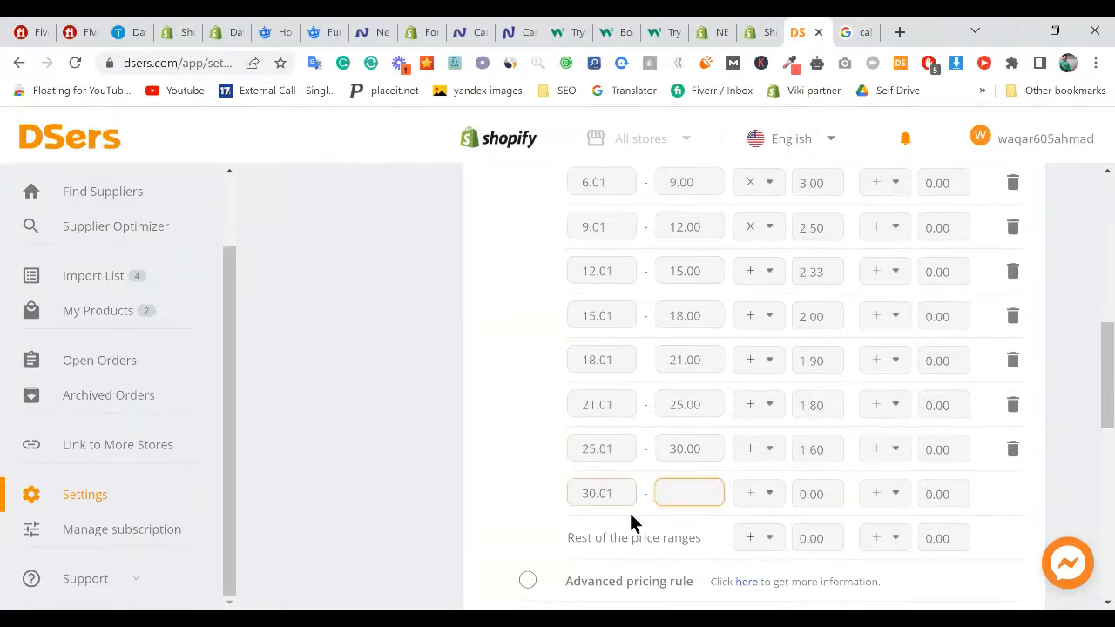
pyautogui.scroll(2, 825, 468)
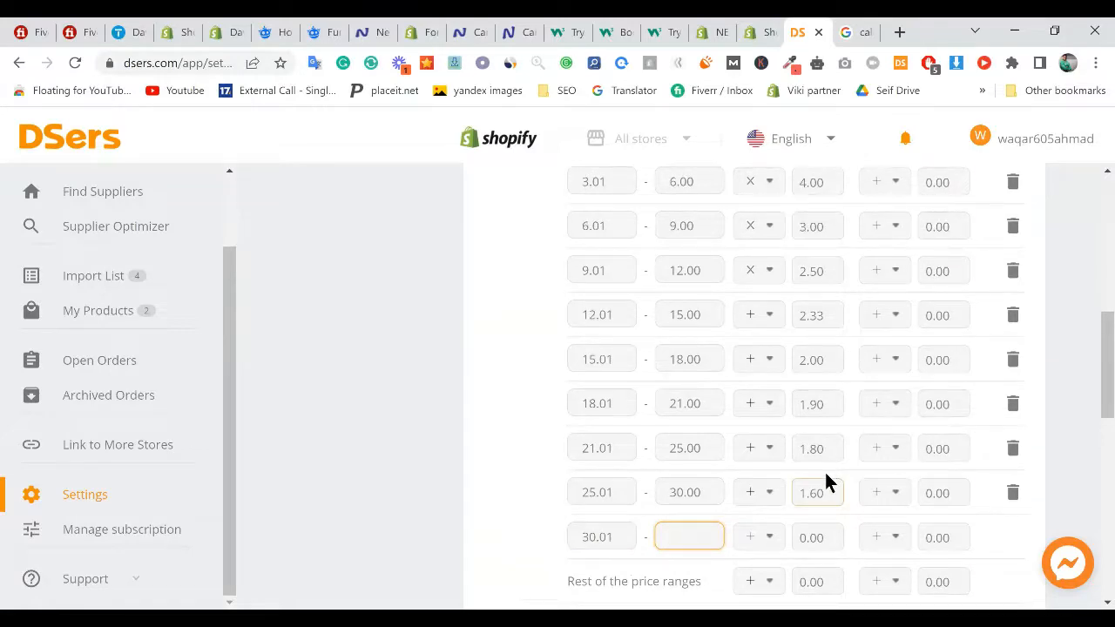
pyautogui.click(1060, 426)
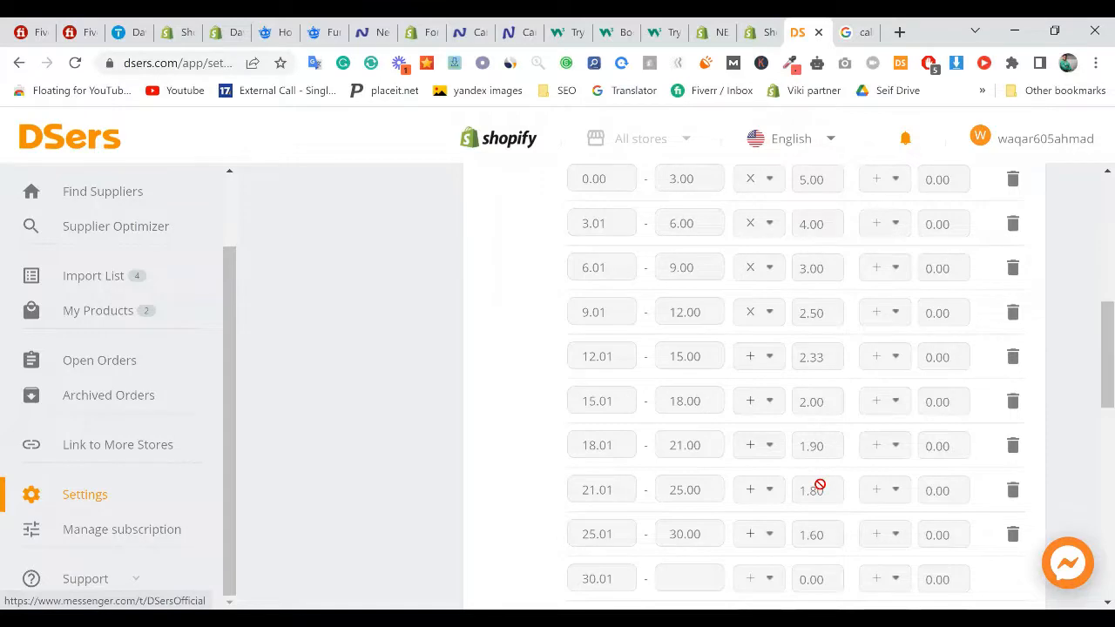
pyautogui.scroll(-2, 816, 490)
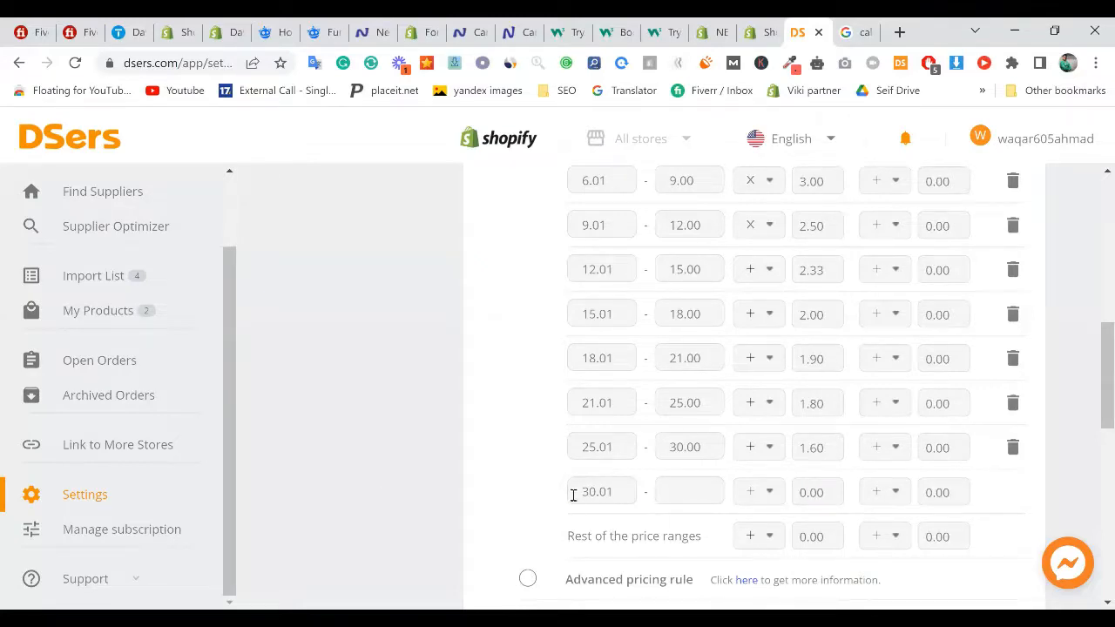
pyautogui.click(575, 438)
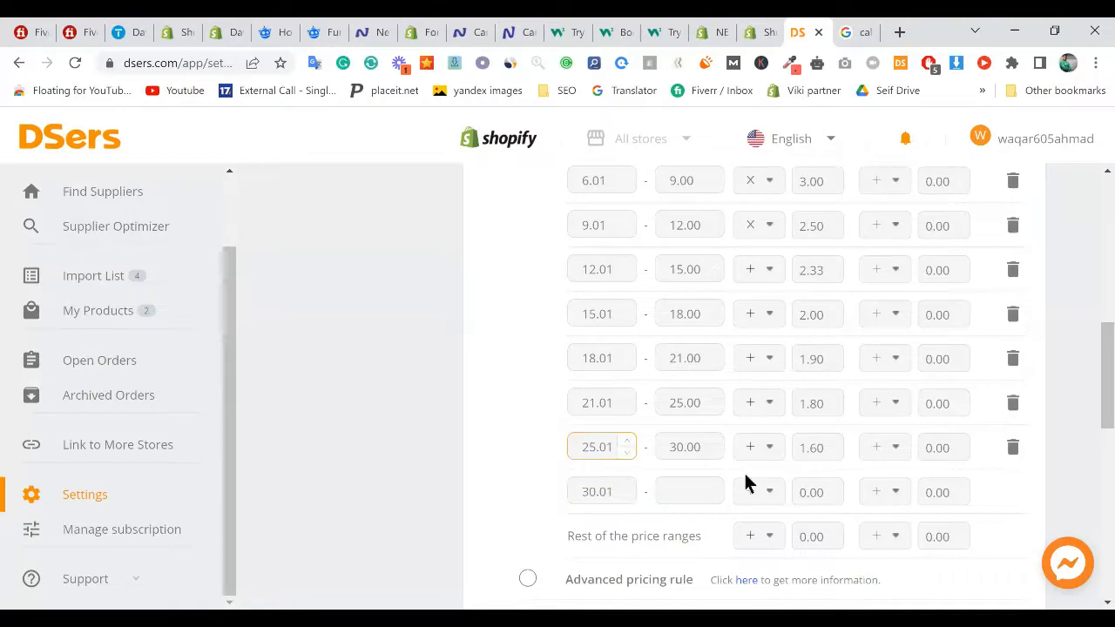
pyautogui.click(817, 446)
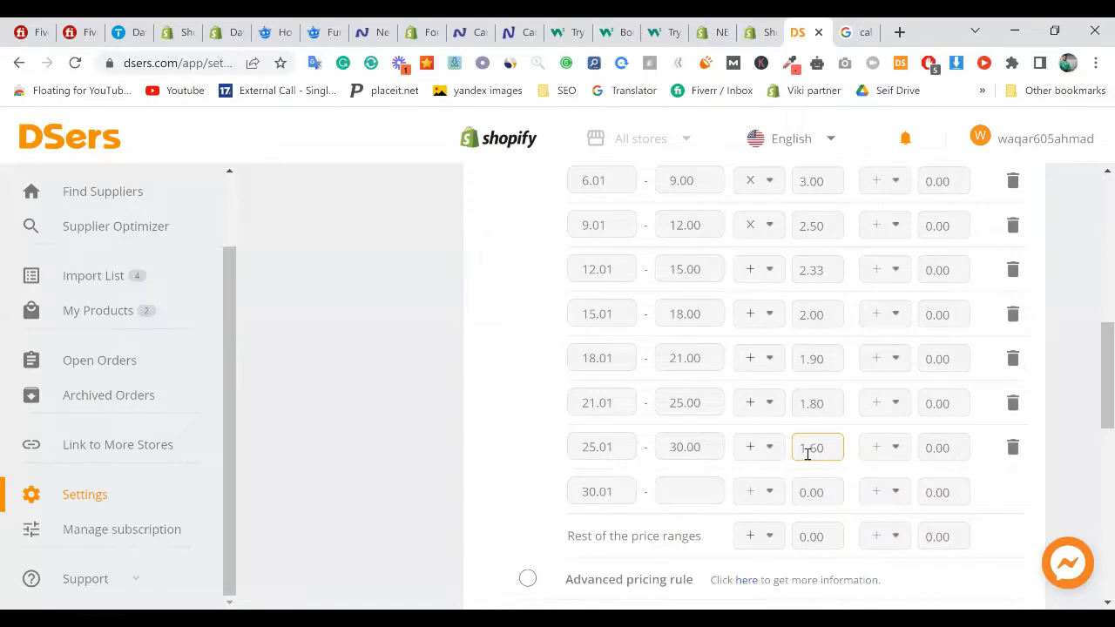
pyautogui.click(625, 534)
pyautogui.click(577, 491)
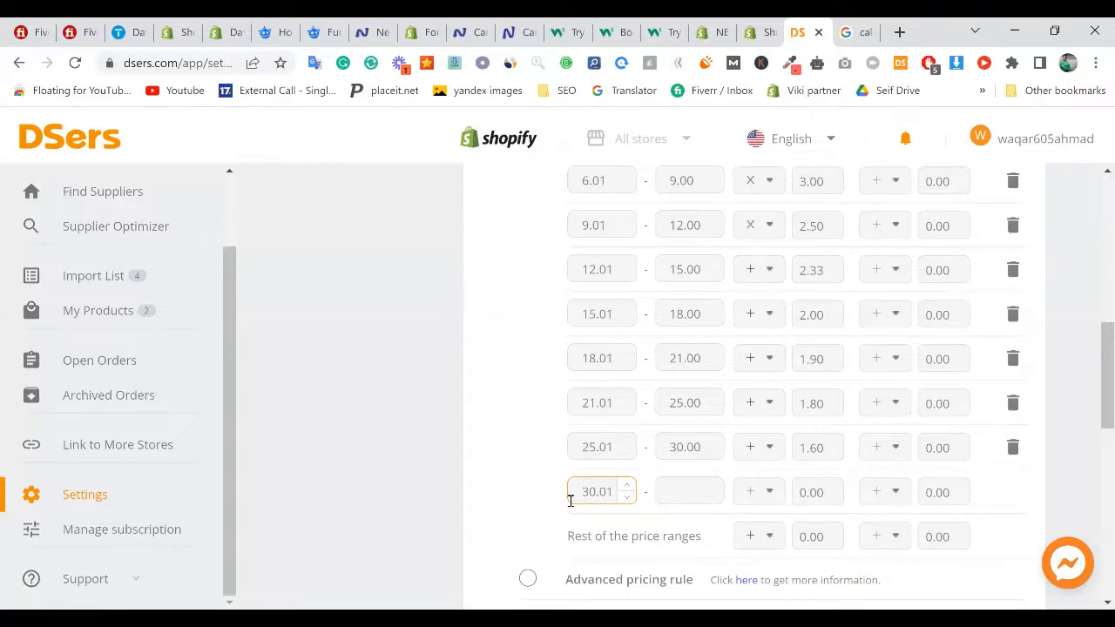
# Step: Switch to the Google calculator and divide 60 by 40 to find the multiplier for a cost of 40
pyautogui.click(842, 21)
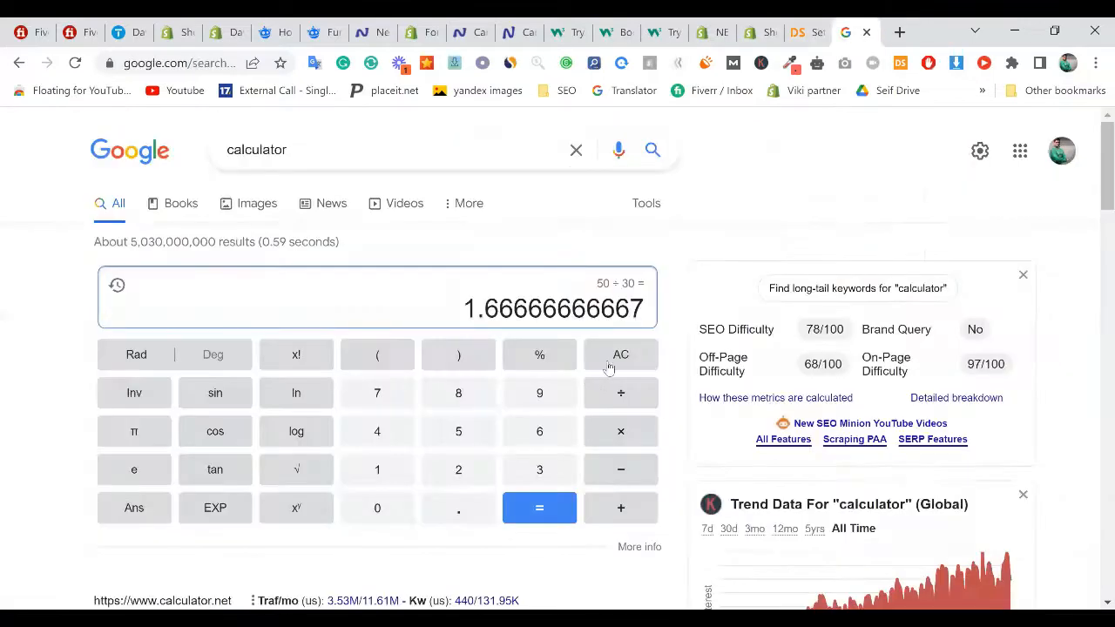
pyautogui.click(381, 443)
pyautogui.click(382, 505)
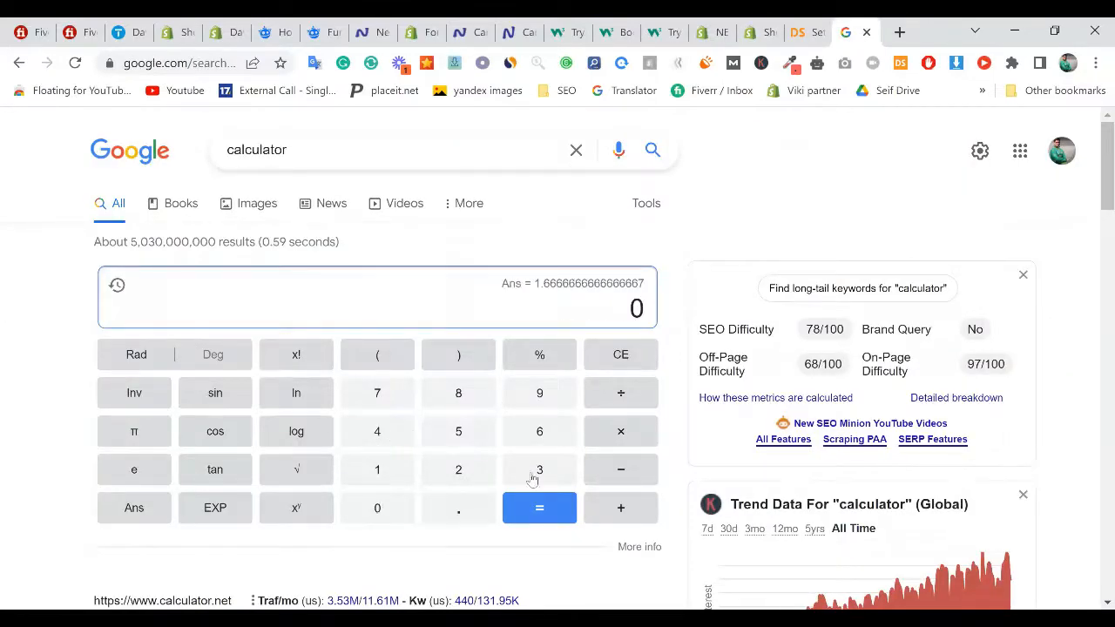
pyautogui.click(625, 392)
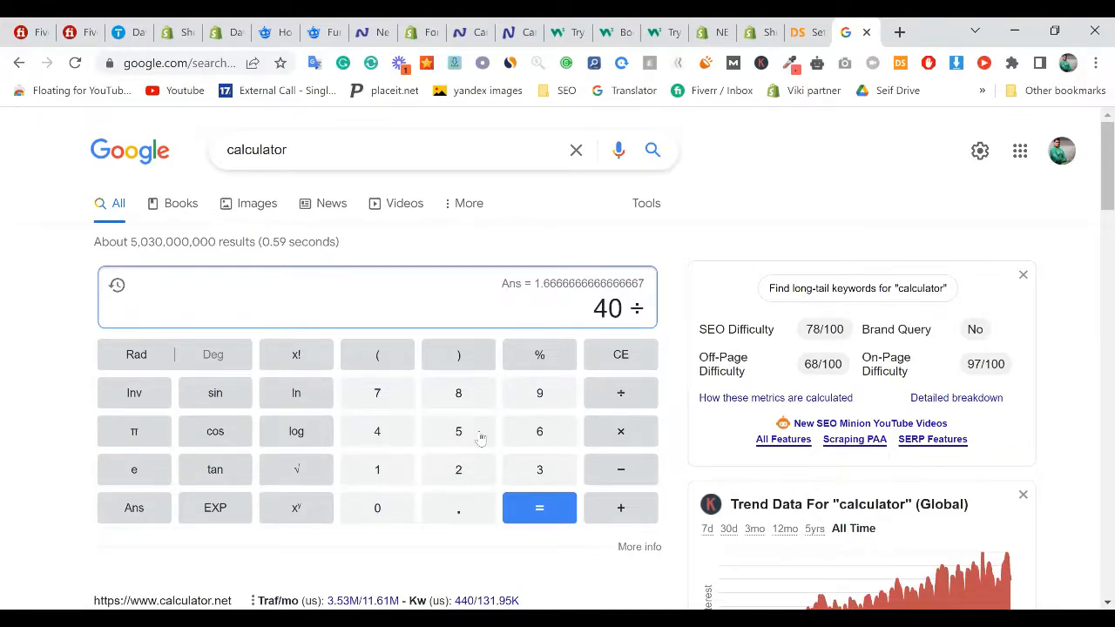
pyautogui.click(622, 368)
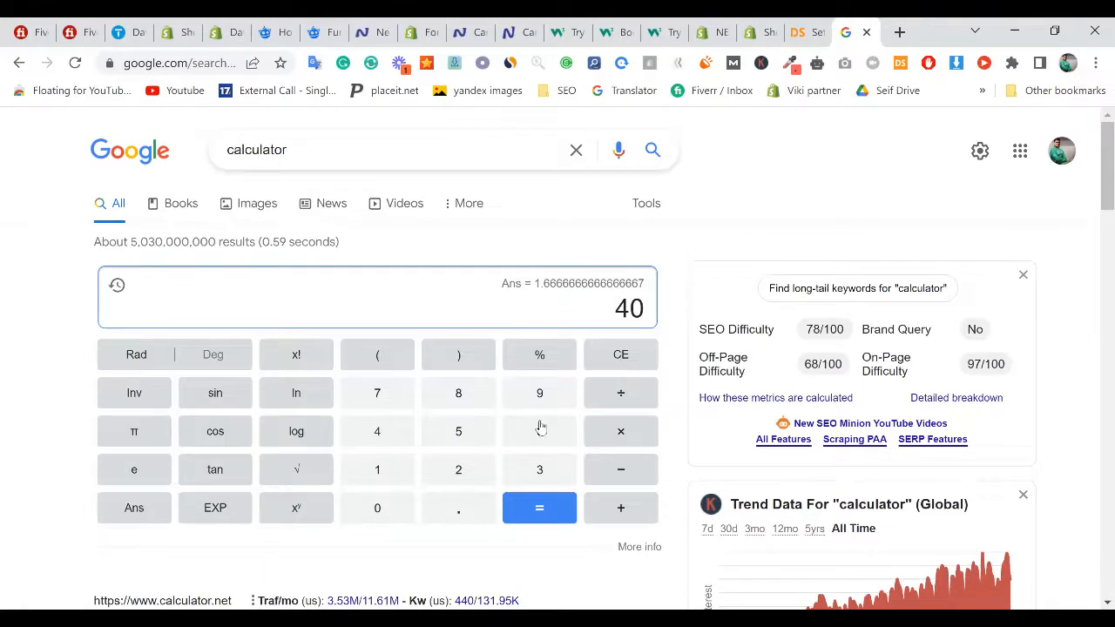
pyautogui.press('BackSpace')
pyautogui.press('BackSpace')
pyautogui.write('60')
pyautogui.write('/40')
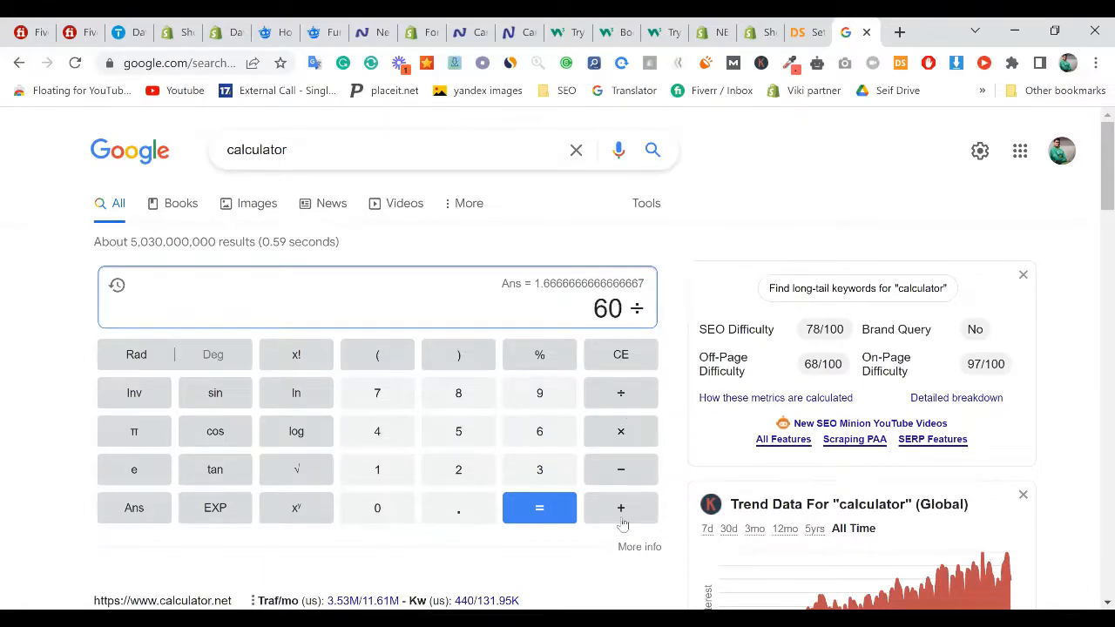
pyautogui.click(552, 511)
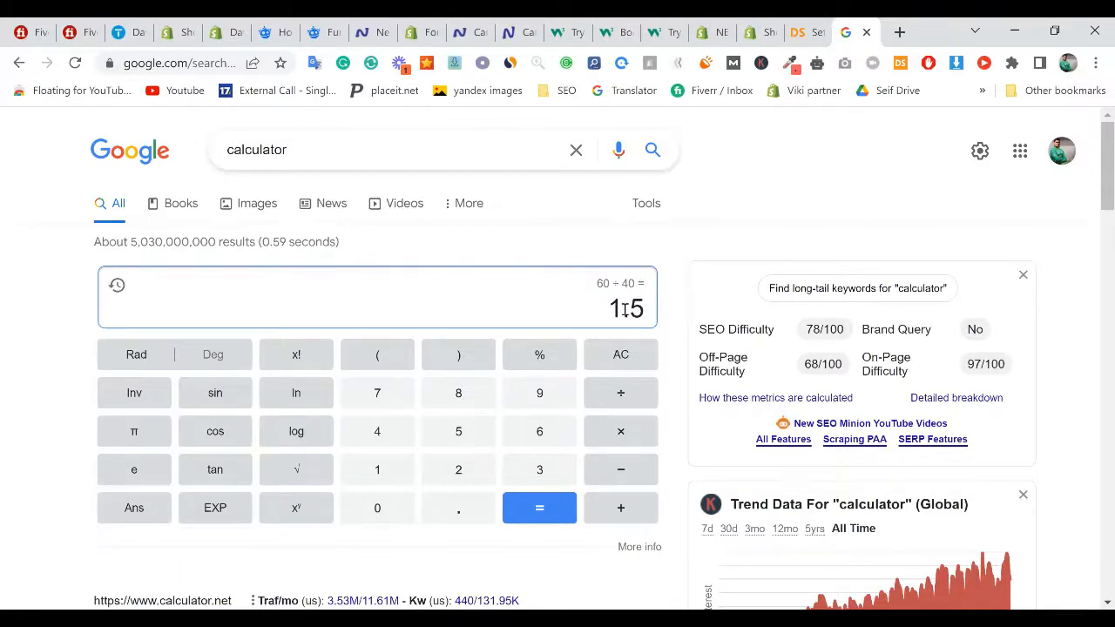
pyautogui.click(814, 32)
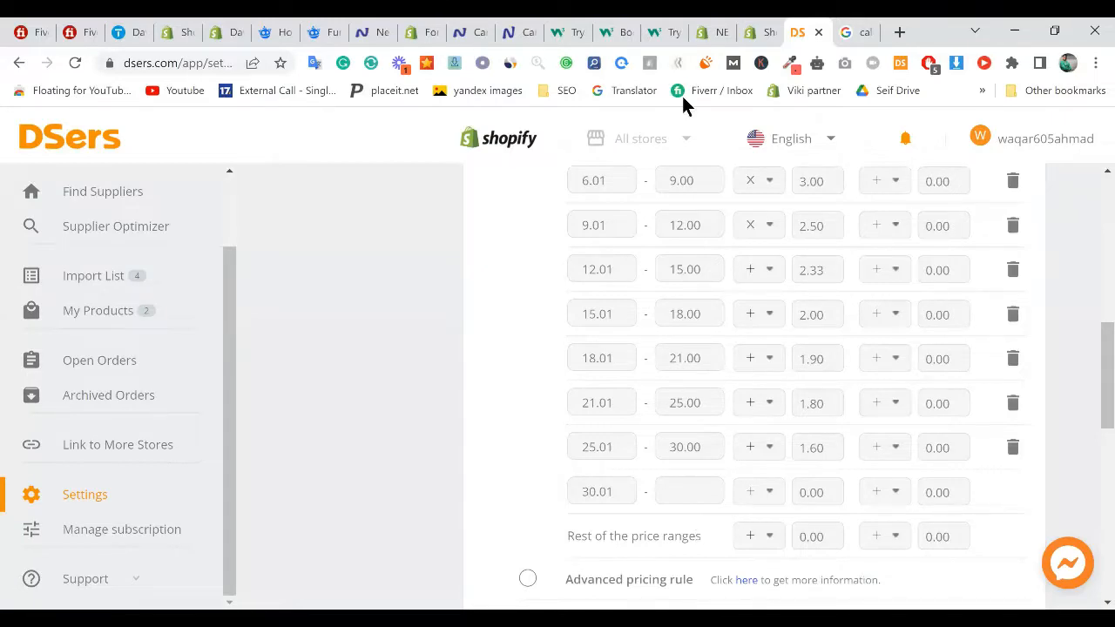
pyautogui.click(760, 28)
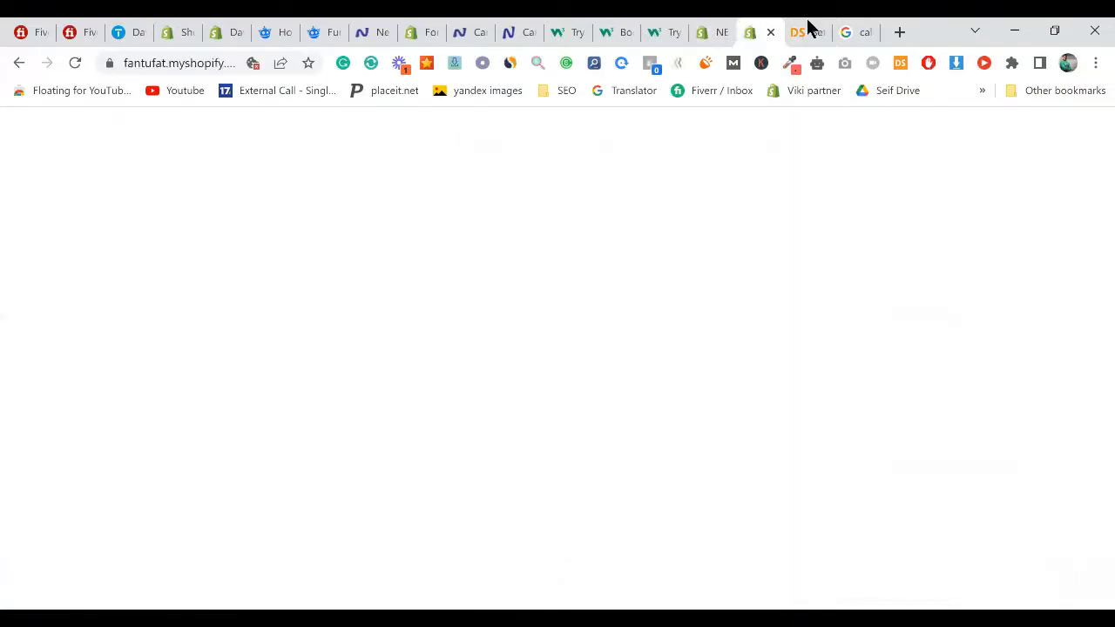
pyautogui.click(711, 30)
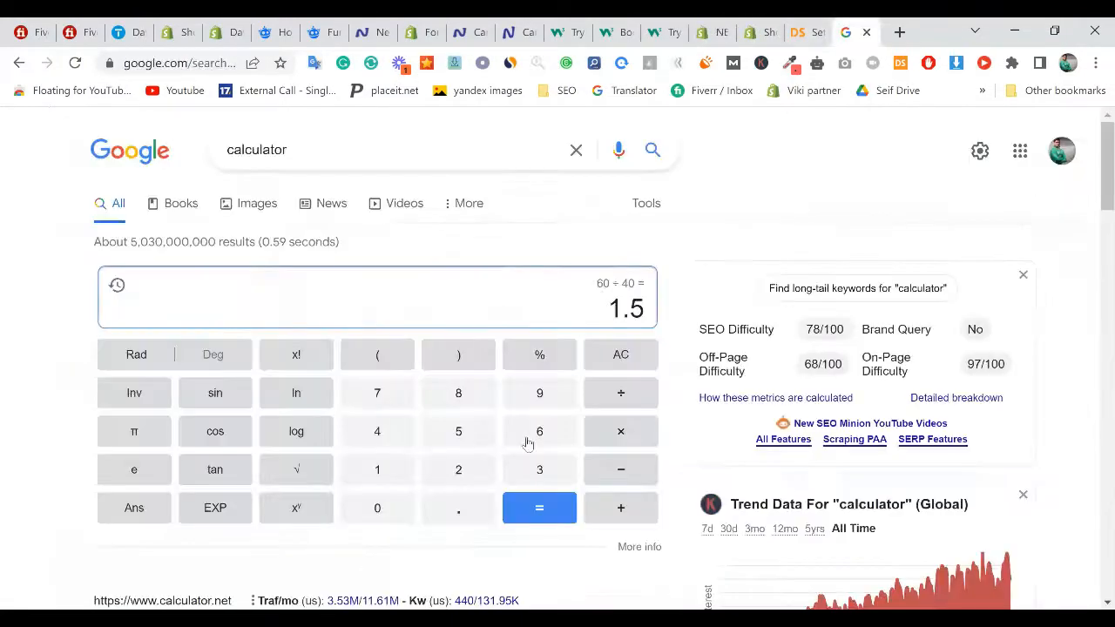
# Step: Divide 85 by 60 in the Google calculator to find the multiplier for a cost of 60
pyautogui.click(624, 348)
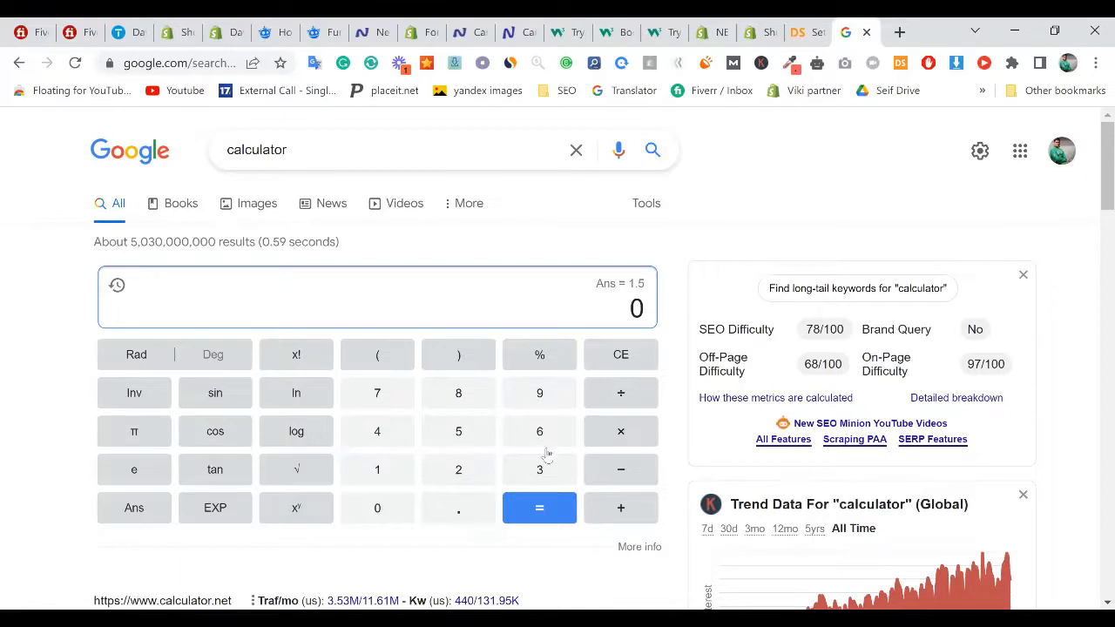
pyautogui.click(459, 398)
pyautogui.write('5/')
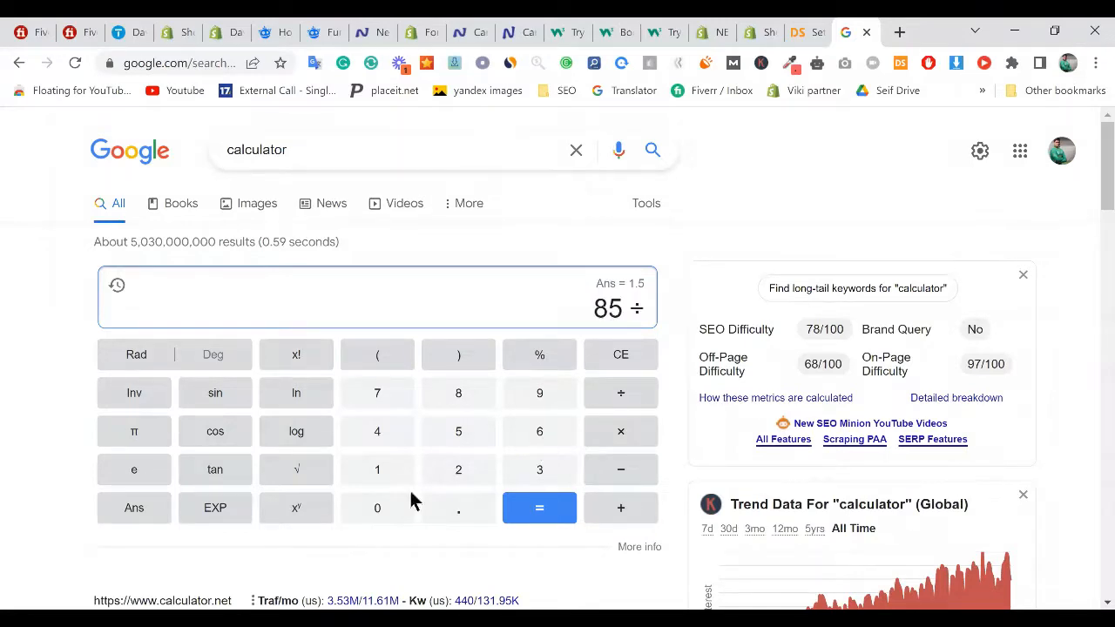
pyautogui.write('60')
pyautogui.click(551, 512)
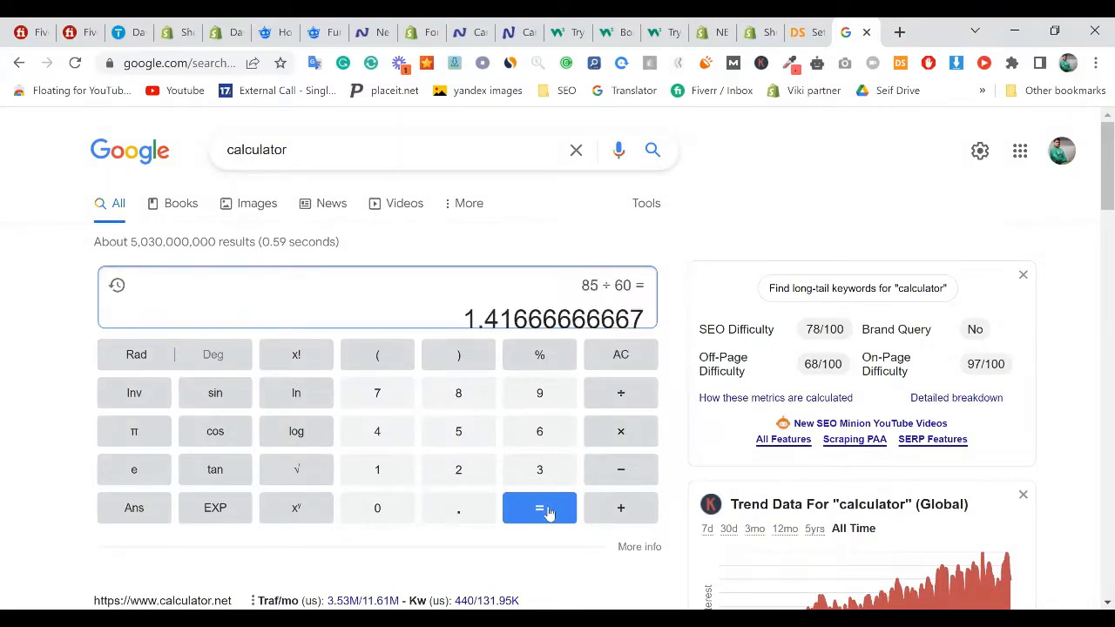
# Step: Switch to DSers and set the price operator of the 25.01–30.00 and 21.01–25.00 cost ranges to multiply (×)
pyautogui.click(802, 29)
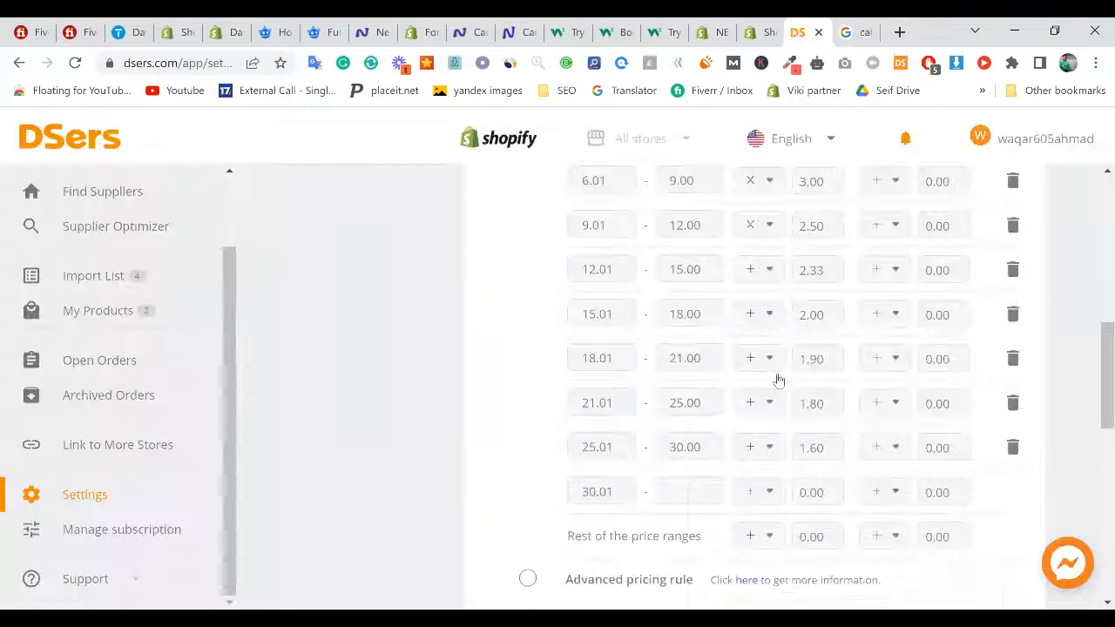
pyautogui.click(594, 492)
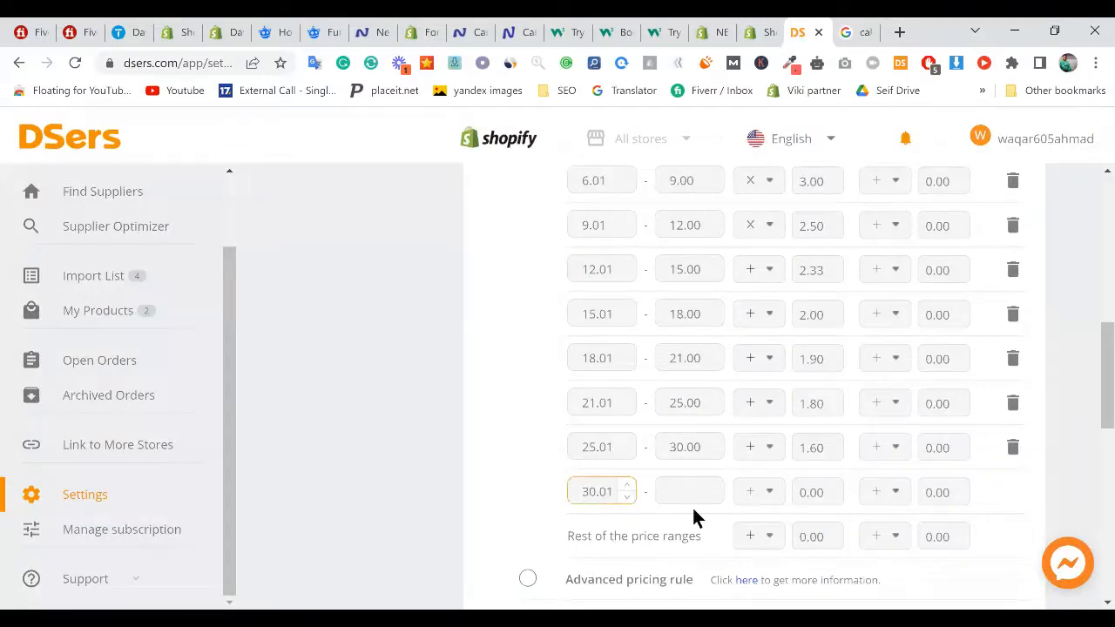
pyautogui.click(808, 499)
pyautogui.click(761, 451)
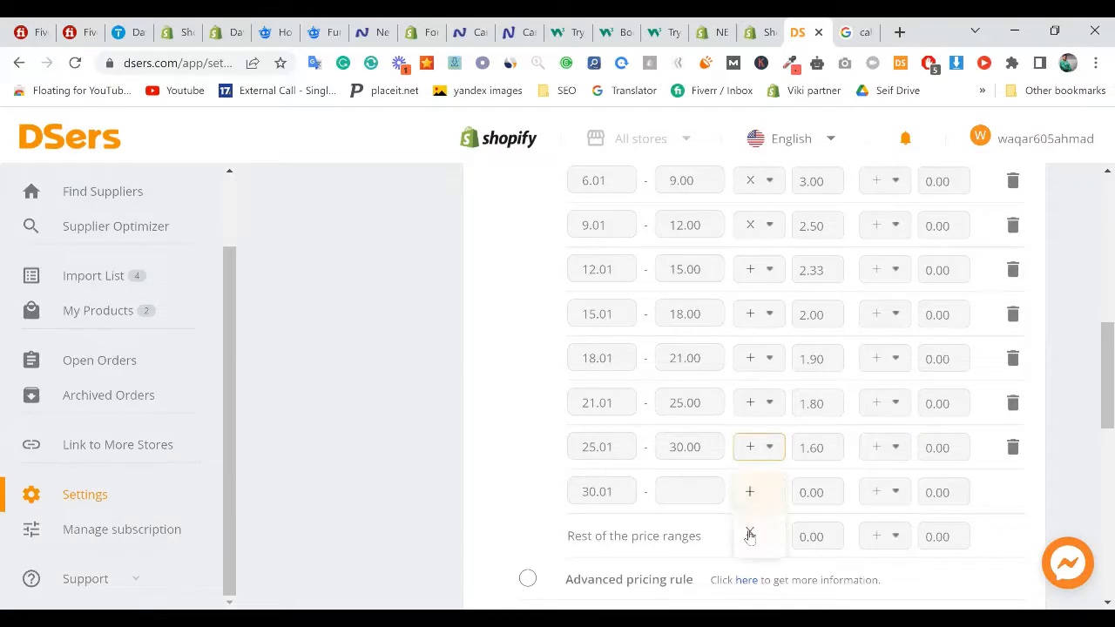
pyautogui.click(767, 405)
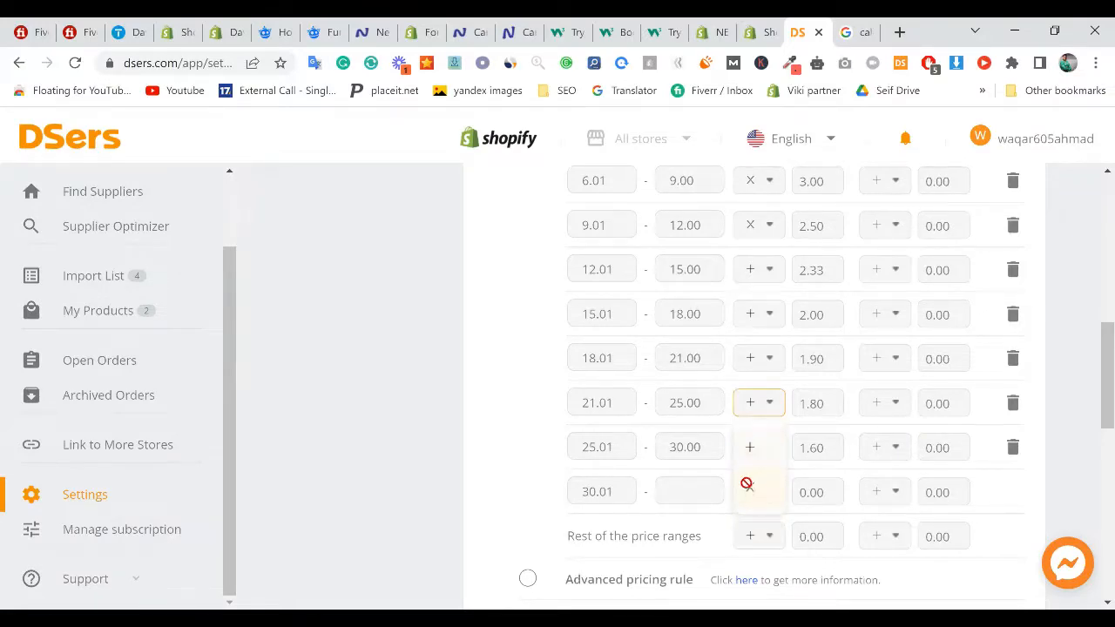
pyautogui.click(746, 485)
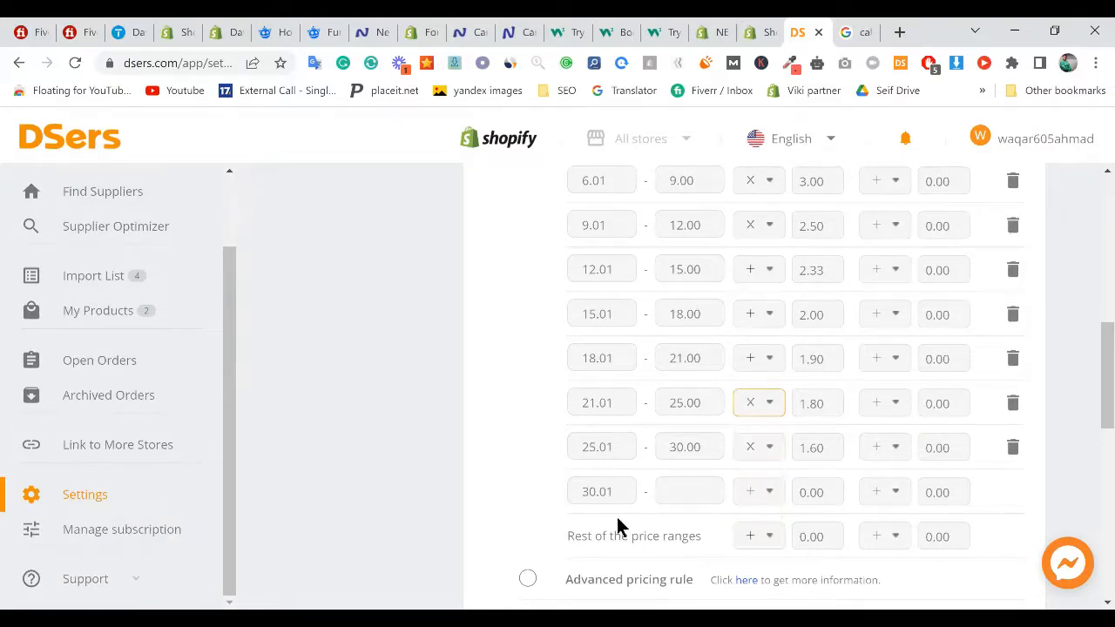
# Step: Set the price operator for the rest of the price ranges to multiply (×)
pyautogui.click(771, 540)
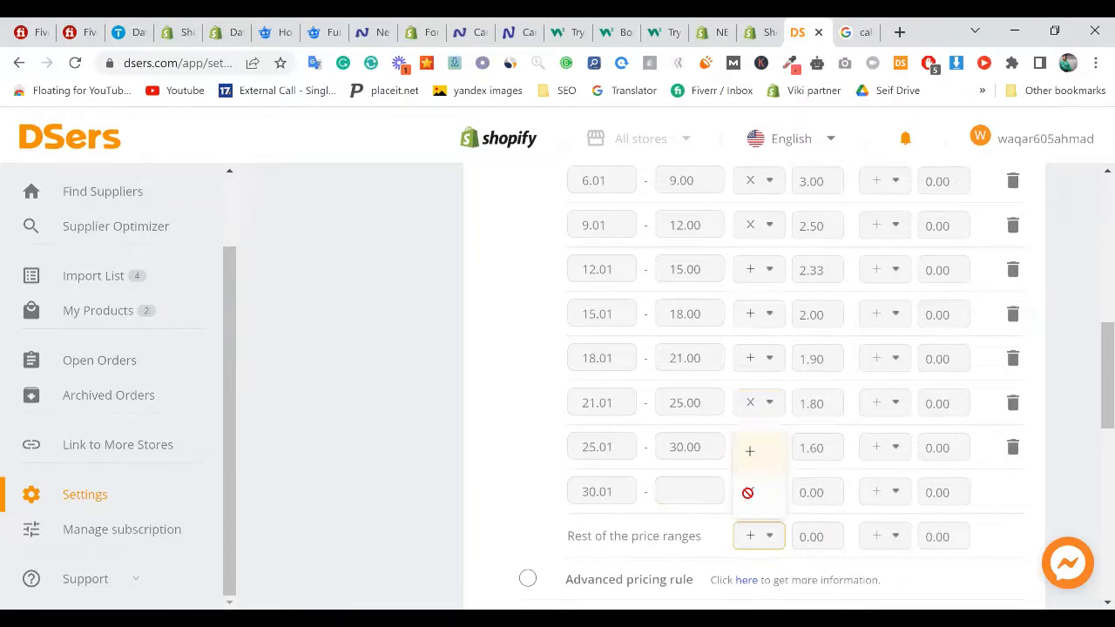
pyautogui.click(747, 493)
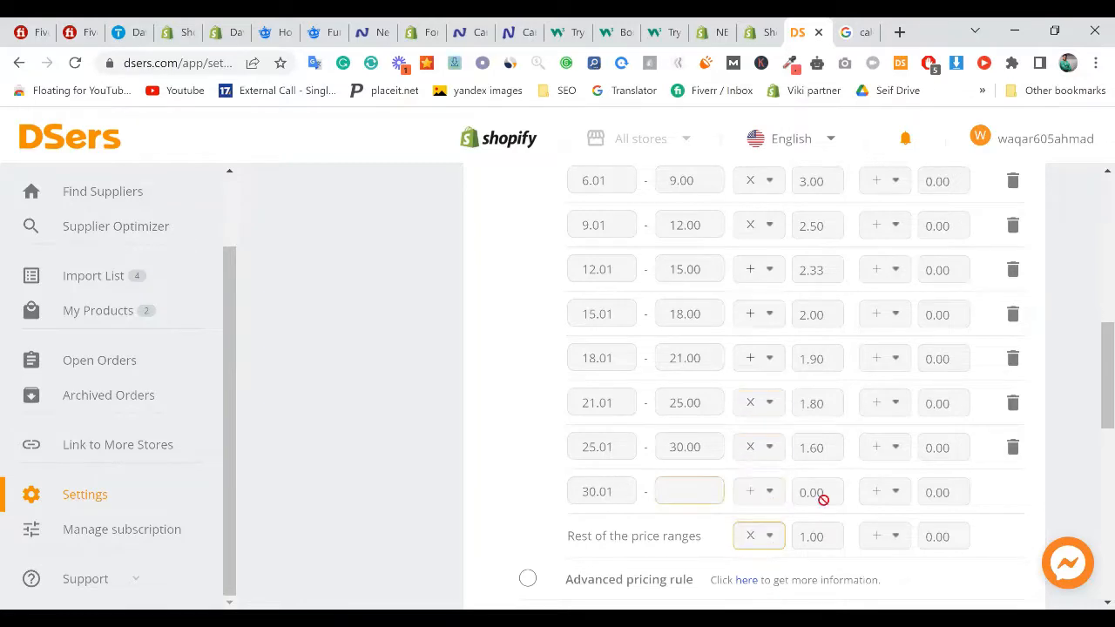
pyautogui.click(689, 496)
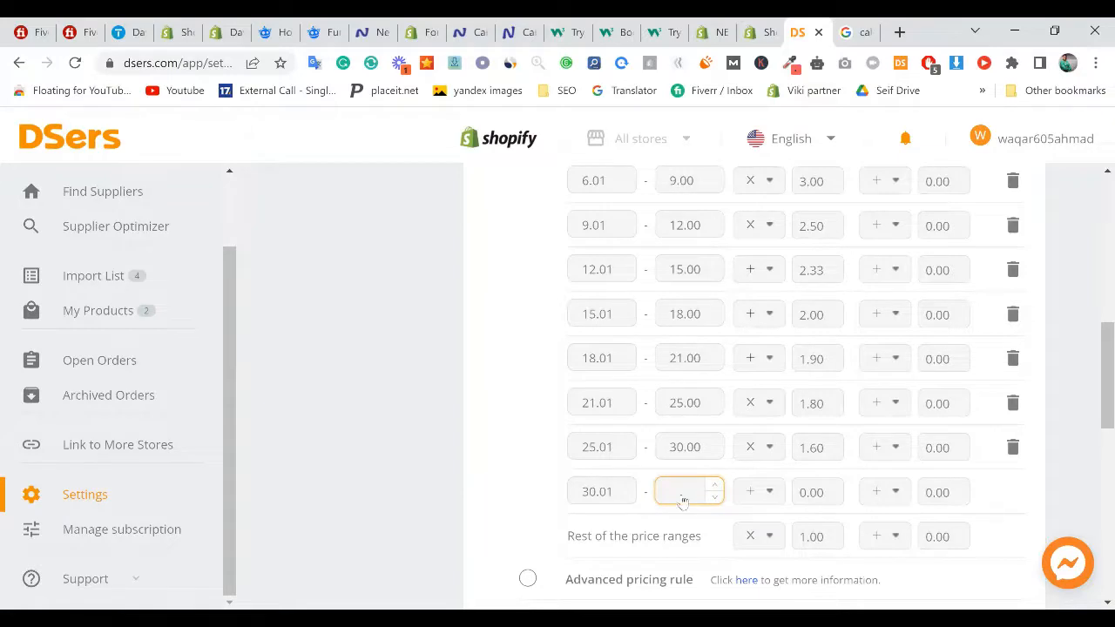
pyautogui.scroll(-1, 587, 403)
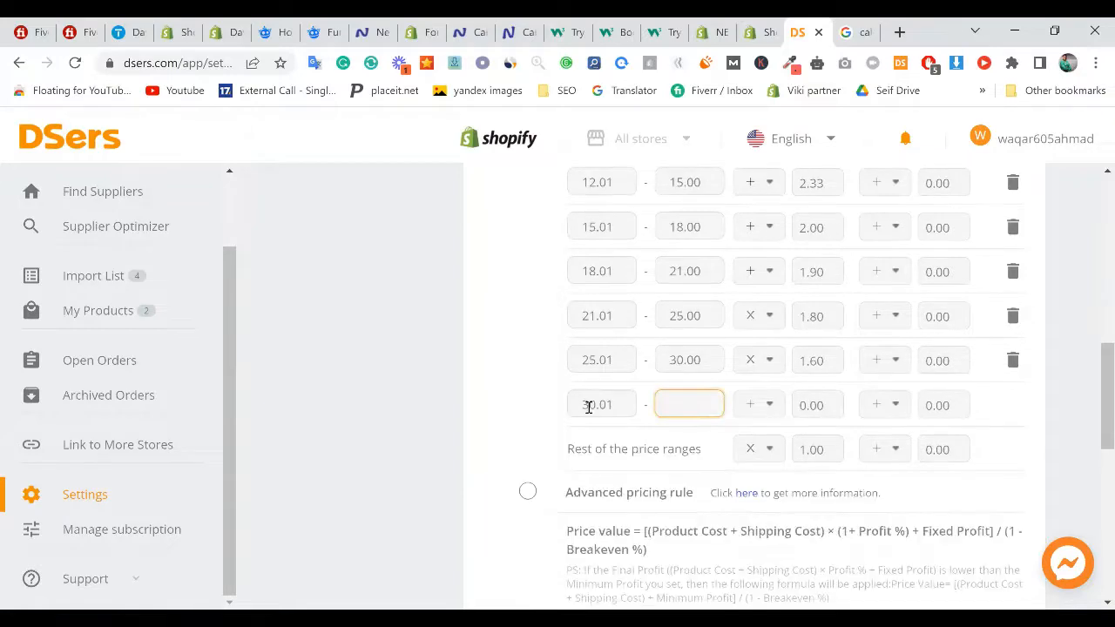
pyautogui.hotkey('shift', 'Tab')
pyautogui.click(754, 448)
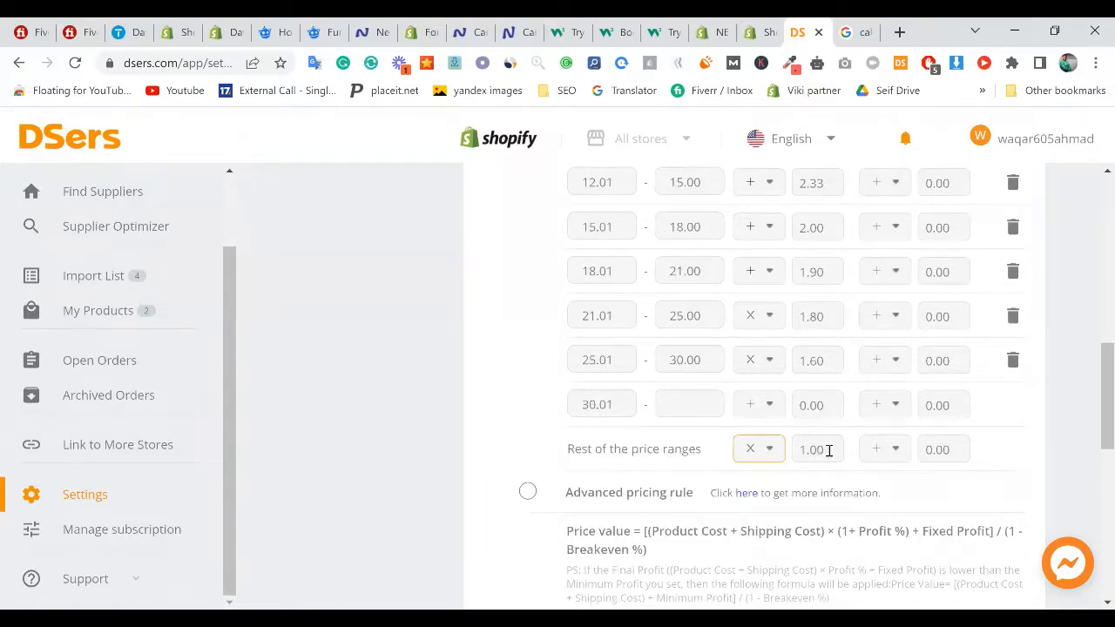
# Step: Set the multiplier for the rest of the price ranges to 1.40
pyautogui.click(828, 450)
pyautogui.press('BackSpace')
pyautogui.press('BackSpace')
pyautogui.write('4')
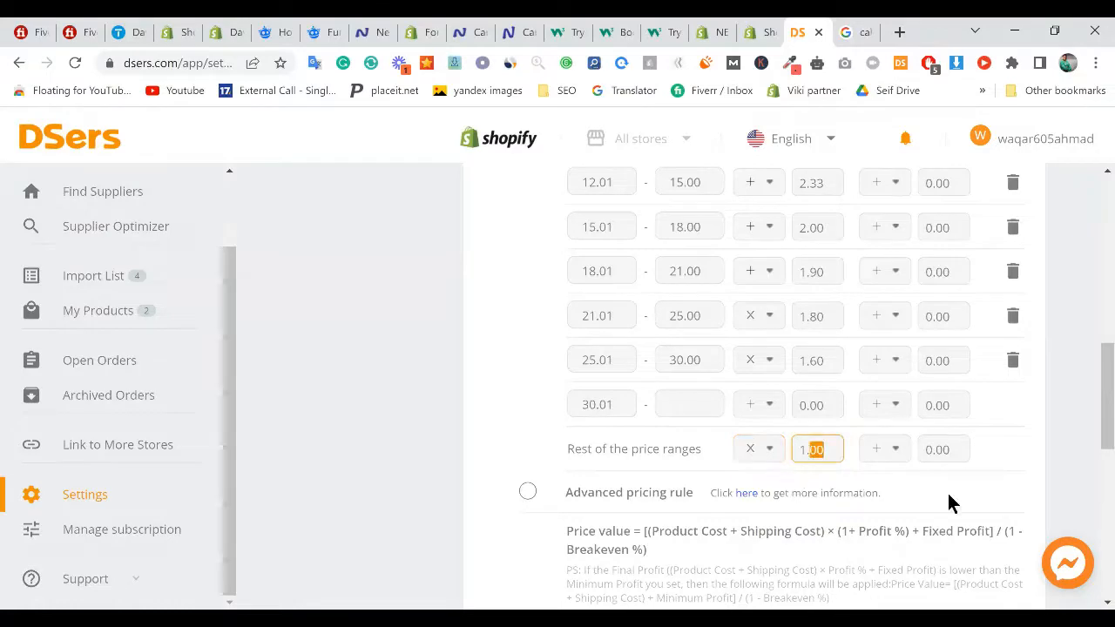
pyautogui.click(1050, 470)
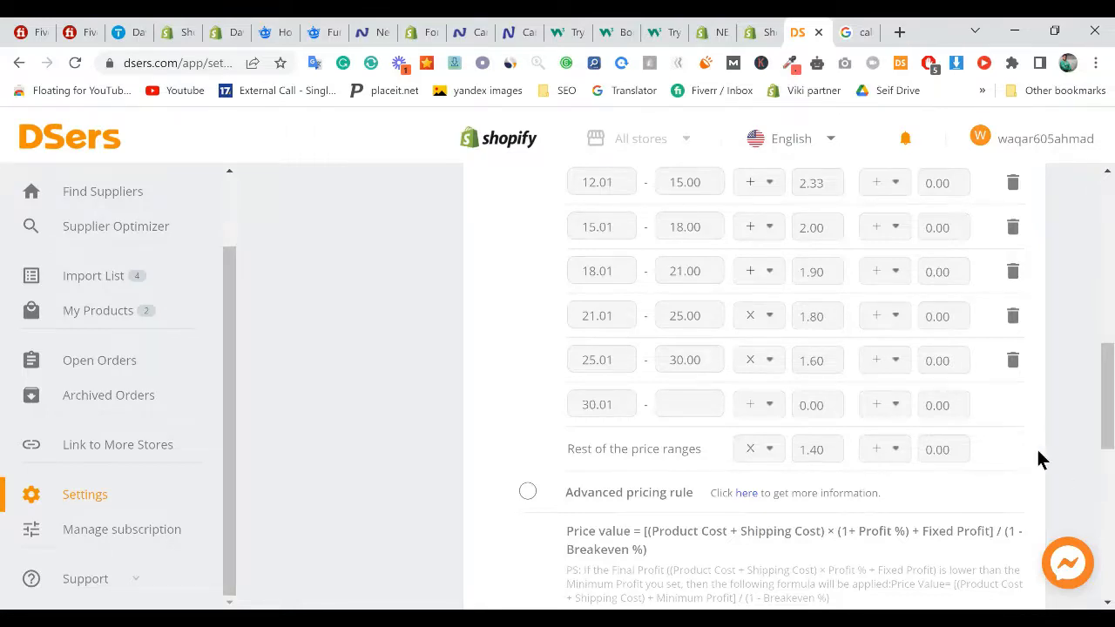
# Step: Review the standard pricing rule's cost ranges and save the pricing template for the fantufat store
pyautogui.scroll(-5, 1028, 479)
pyautogui.scroll(5, 854, 473)
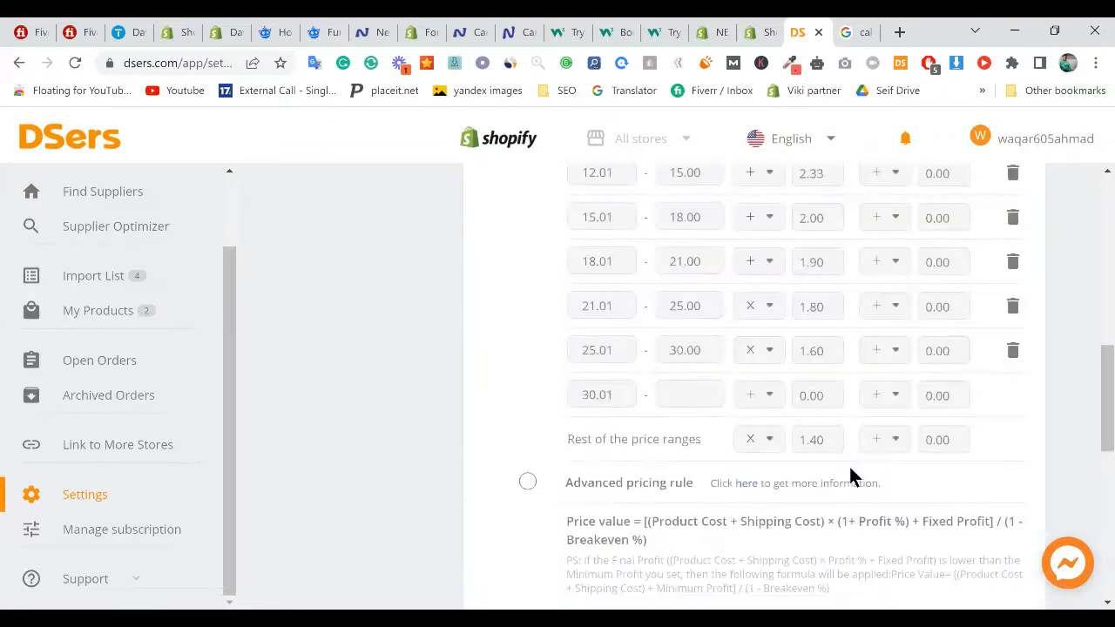
pyautogui.scroll(4, 854, 473)
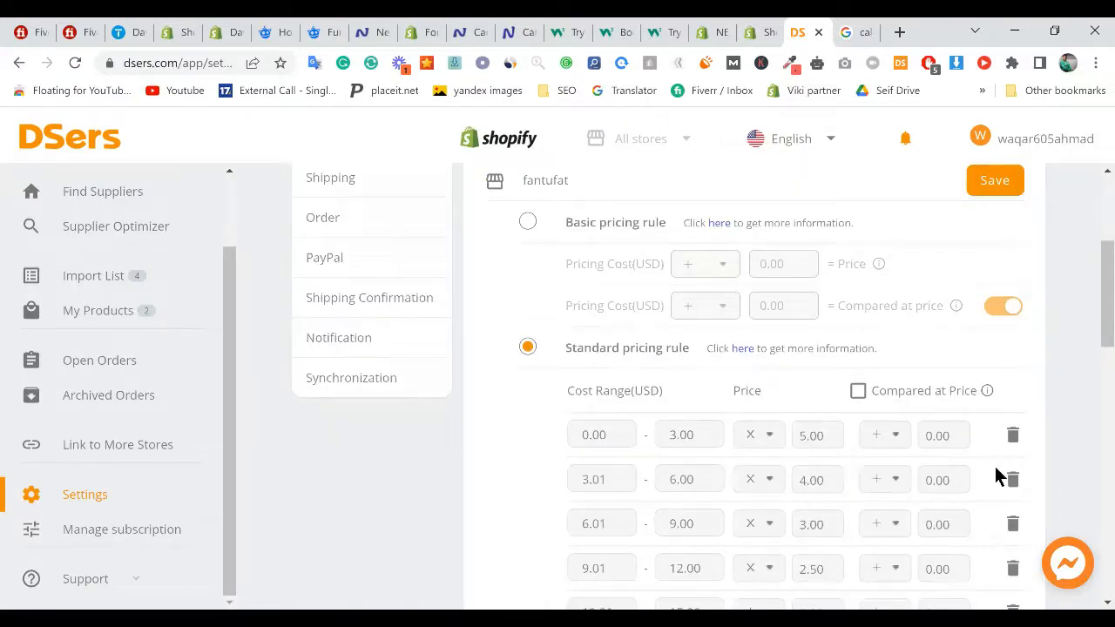
pyautogui.scroll(3, 995, 473)
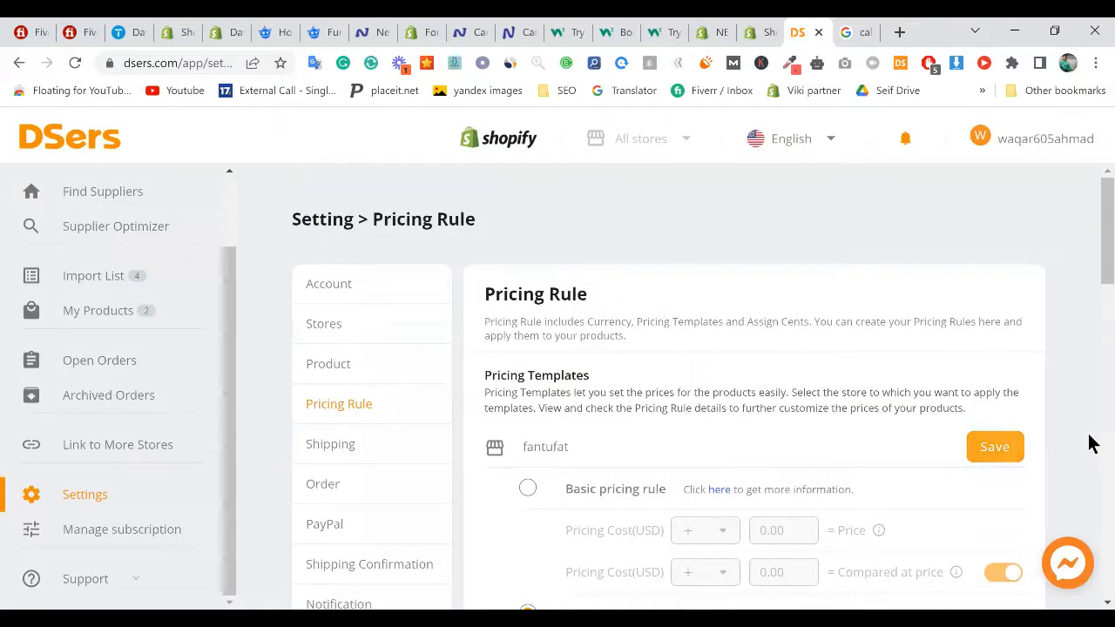
pyautogui.click(995, 446)
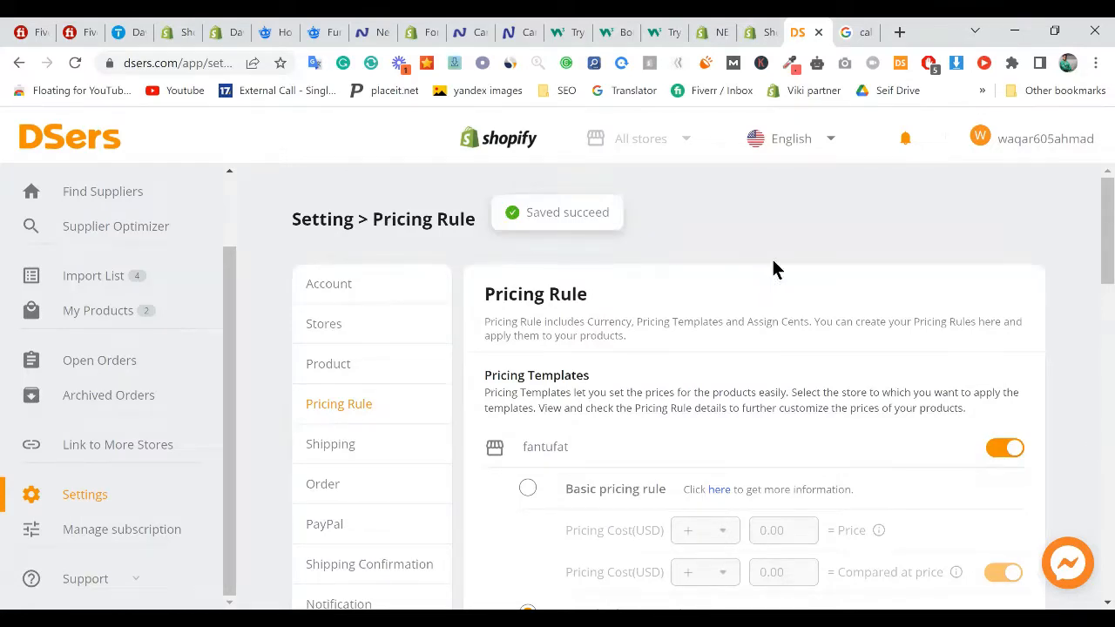
# Step: Open My Products and check the cost and price of the Dog Harness and the anti-flea dog collar
pyautogui.scroll(-6, 833, 536)
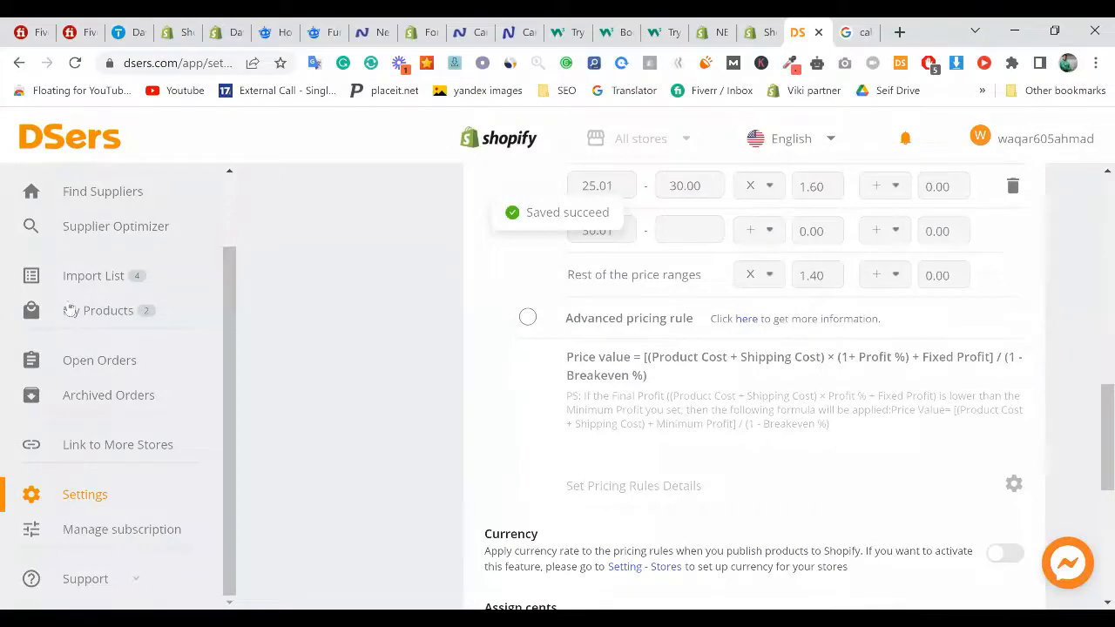
pyautogui.scroll(5, 68, 306)
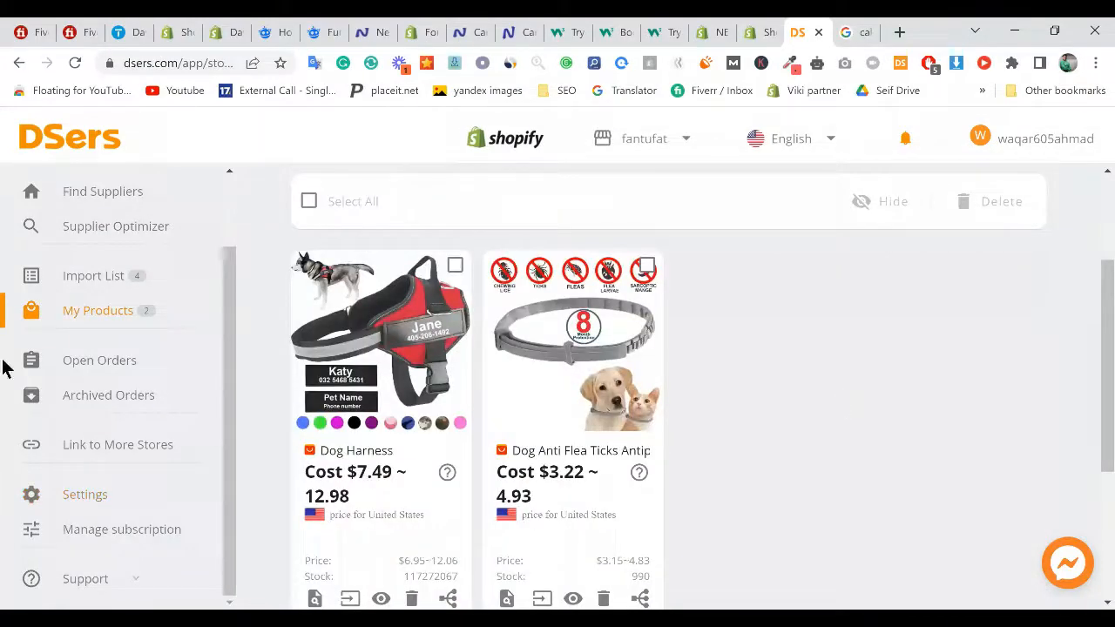
pyautogui.moveTo(381, 490)
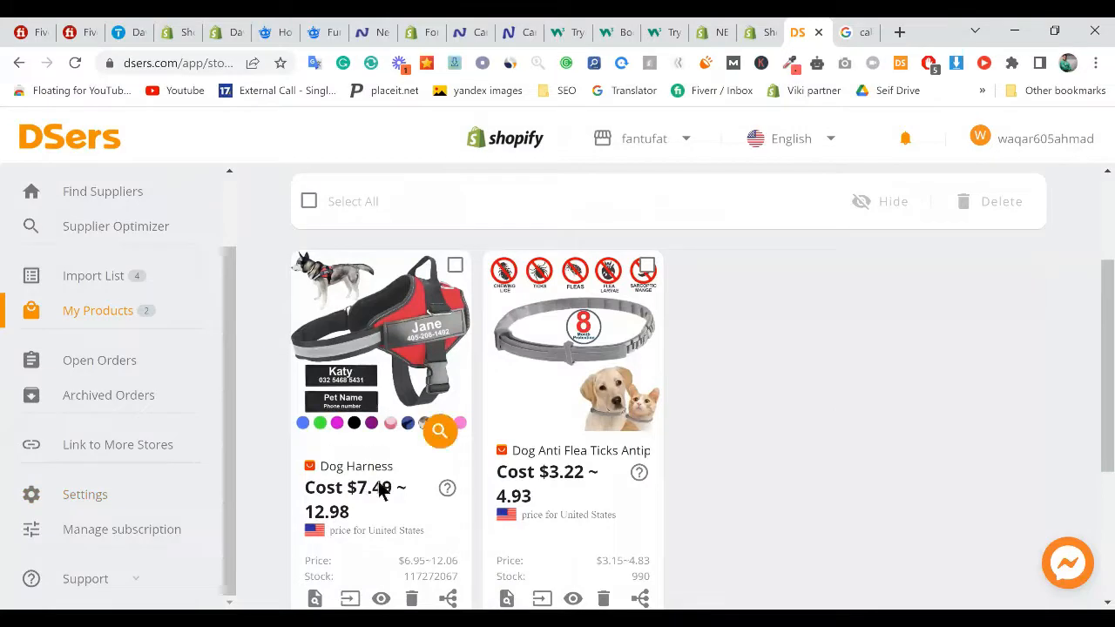
pyautogui.scroll(-1, 380, 490)
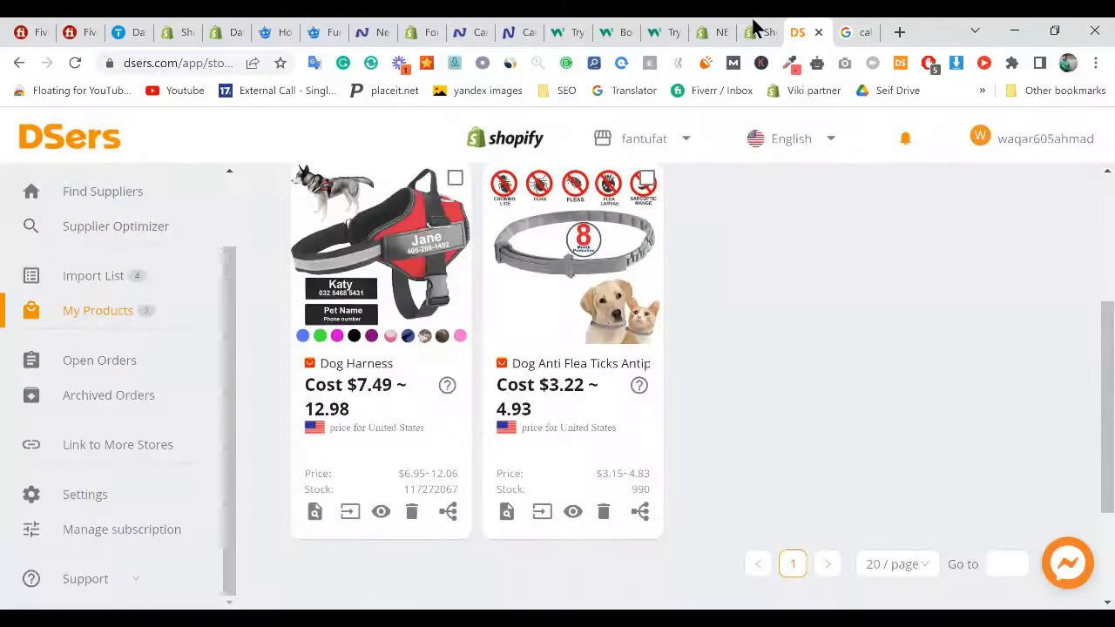
# Step: Switch to the Shopify admin, close the DSers app settings and find the Online Store among the installed sales channels
pyautogui.click(754, 26)
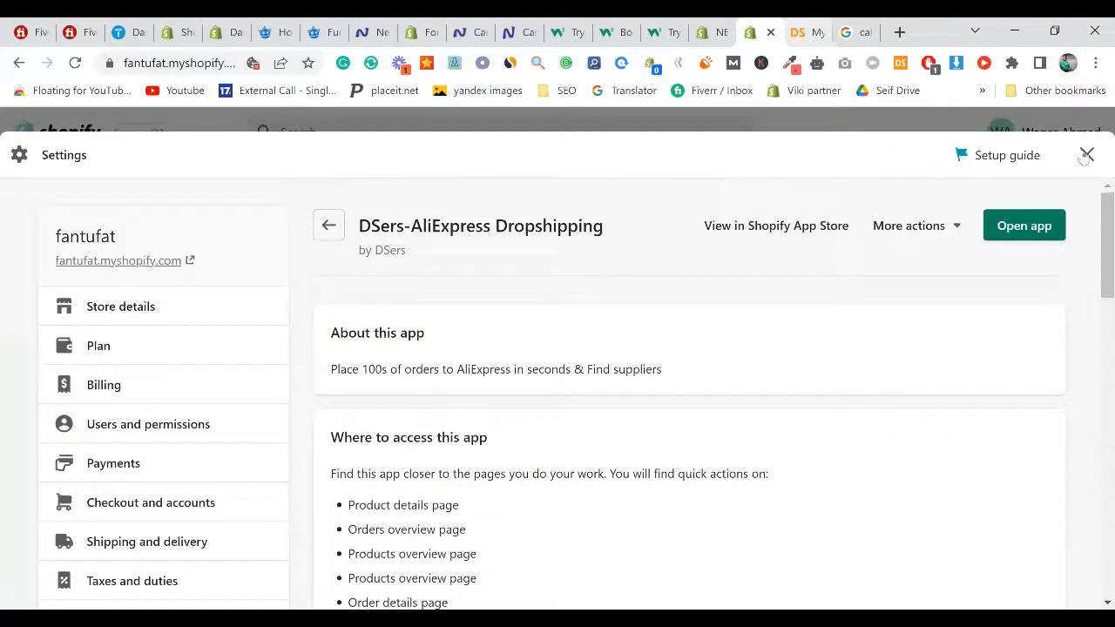
pyautogui.click(1087, 156)
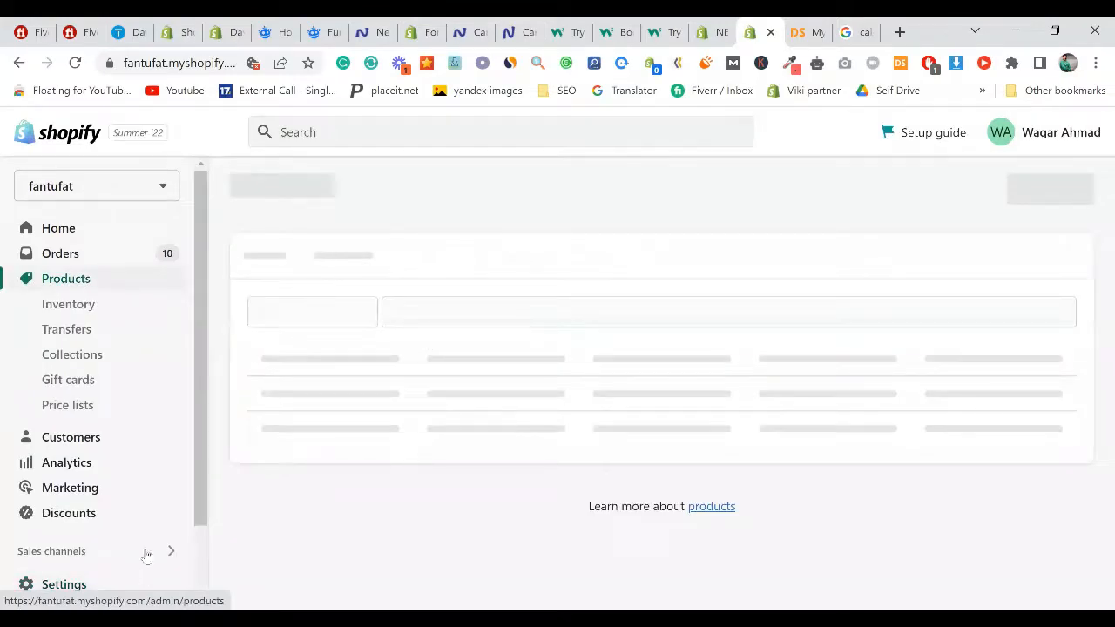
pyautogui.click(164, 538)
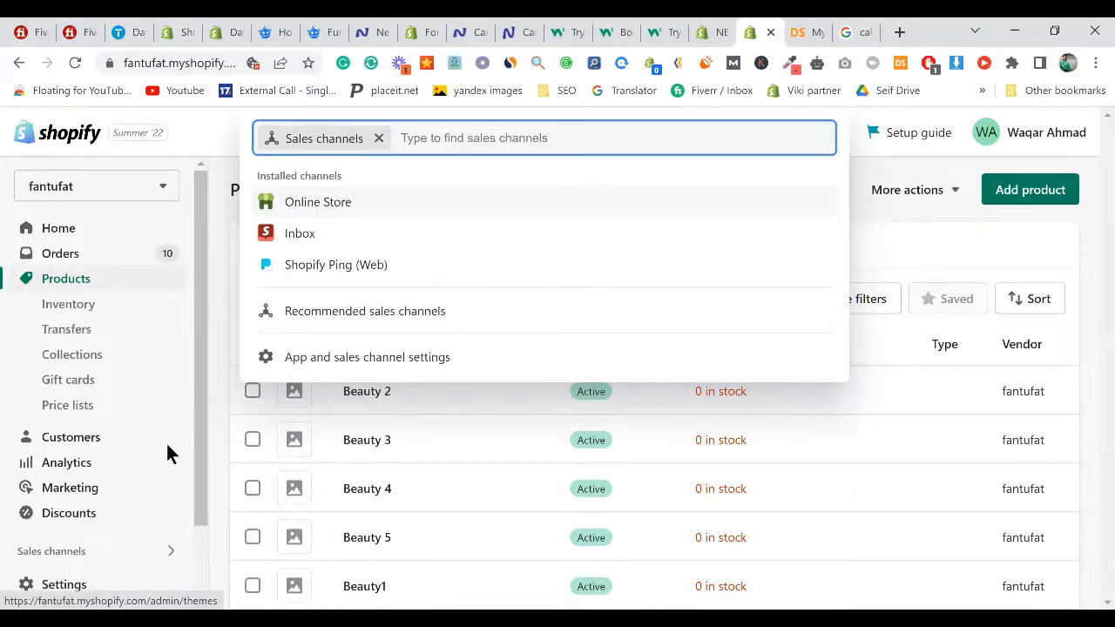
pyautogui.press('Return')
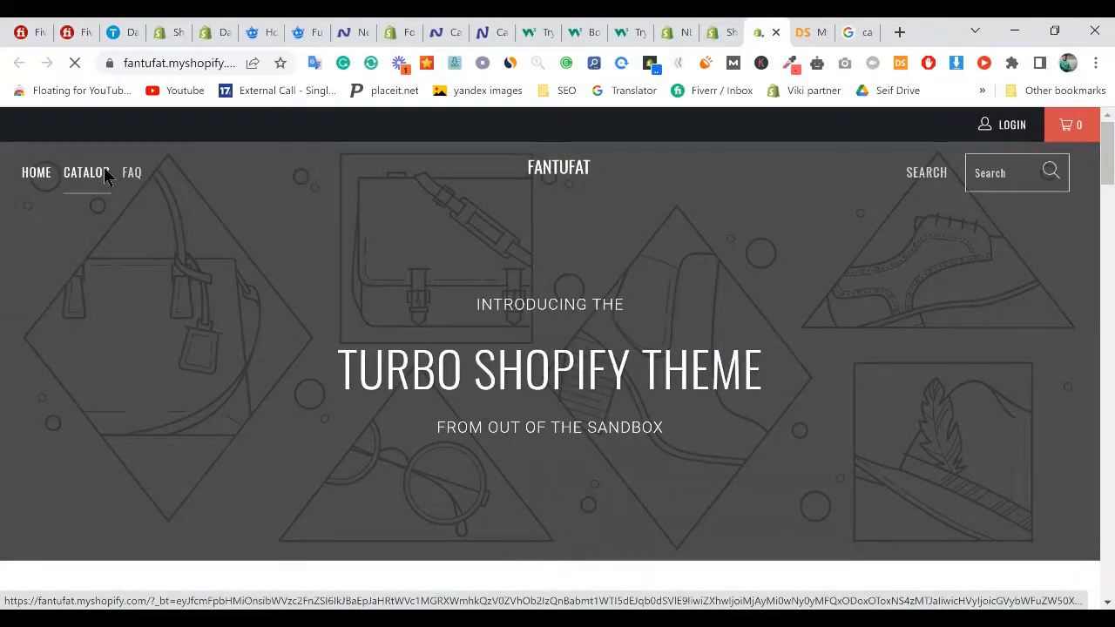
# Step: Open the storefront's catalog and check the price shown for the dog anti-flea collar
pyautogui.click(103, 173)
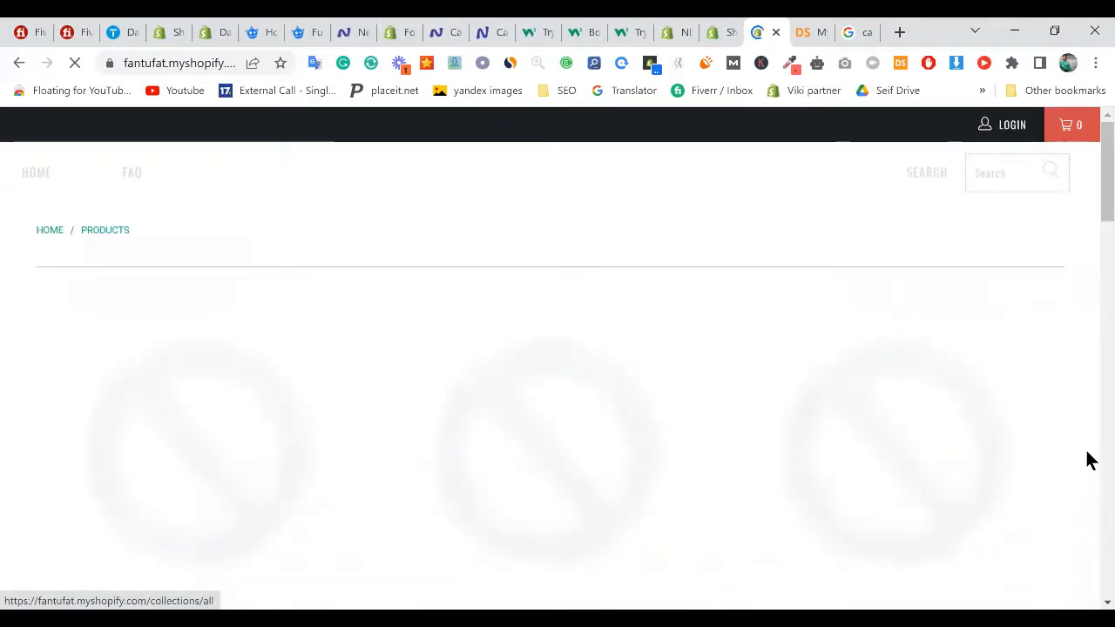
pyautogui.scroll(-5, 1088, 458)
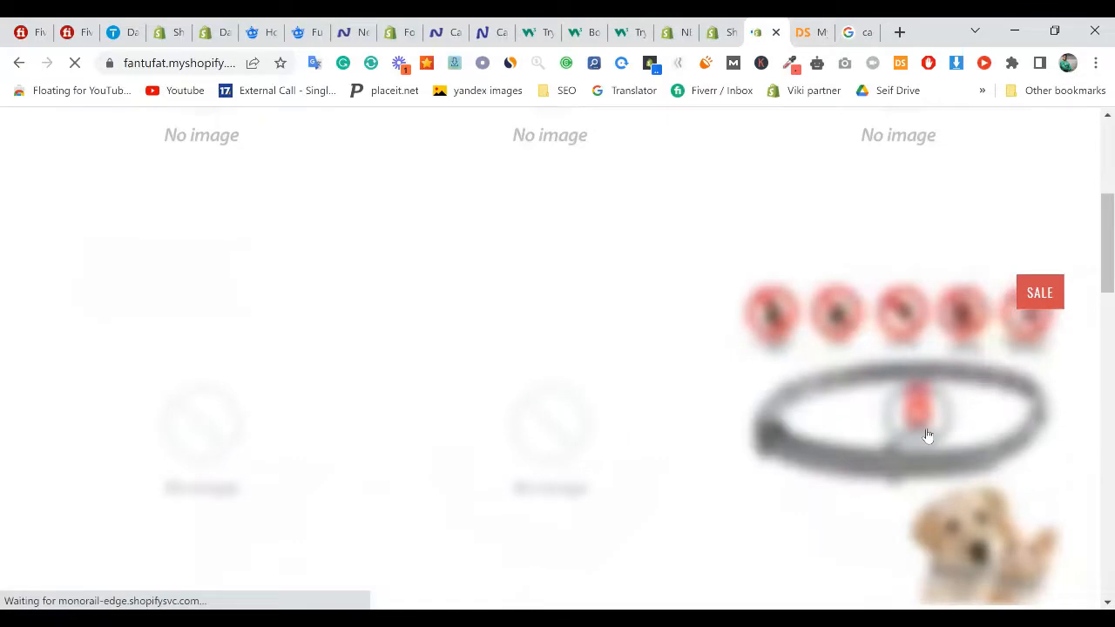
pyautogui.scroll(1, 928, 436)
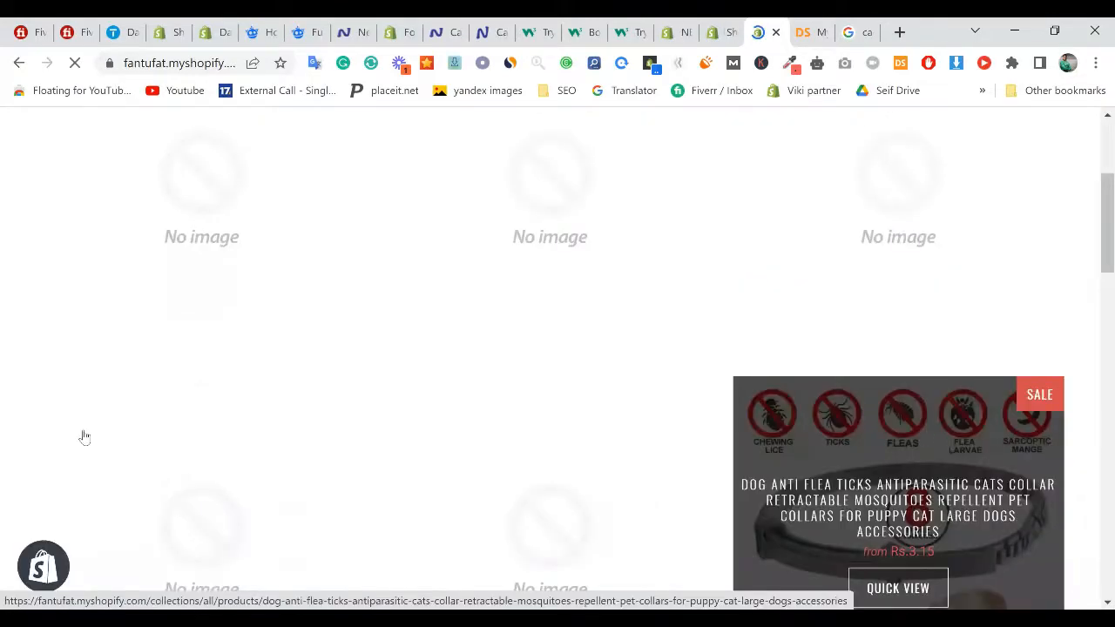
# Step: Return to the Shopify admin's Store details settings and examine the Store currency section and its formatting options
pyautogui.hotkey('ctrl', 'pageup')
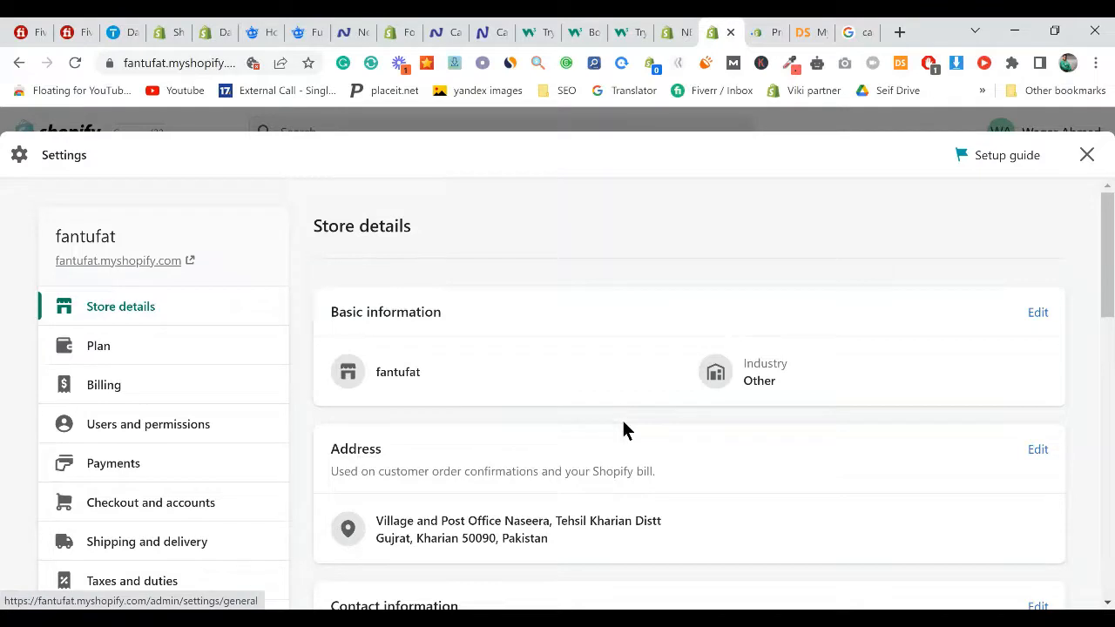
pyautogui.scroll(-7, 428, 339)
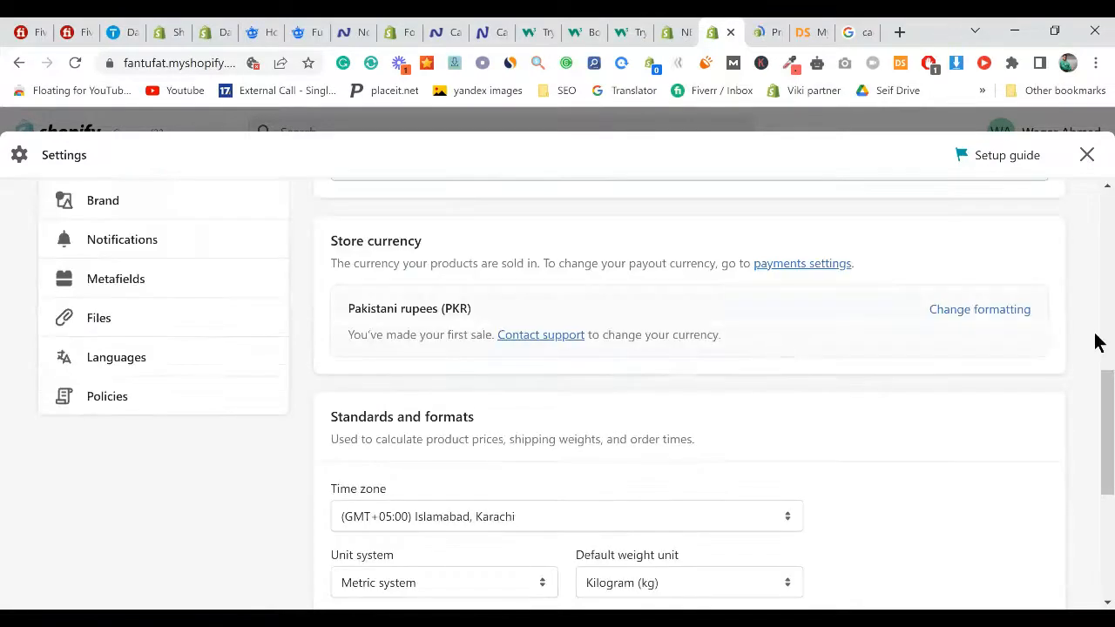
pyautogui.click(968, 313)
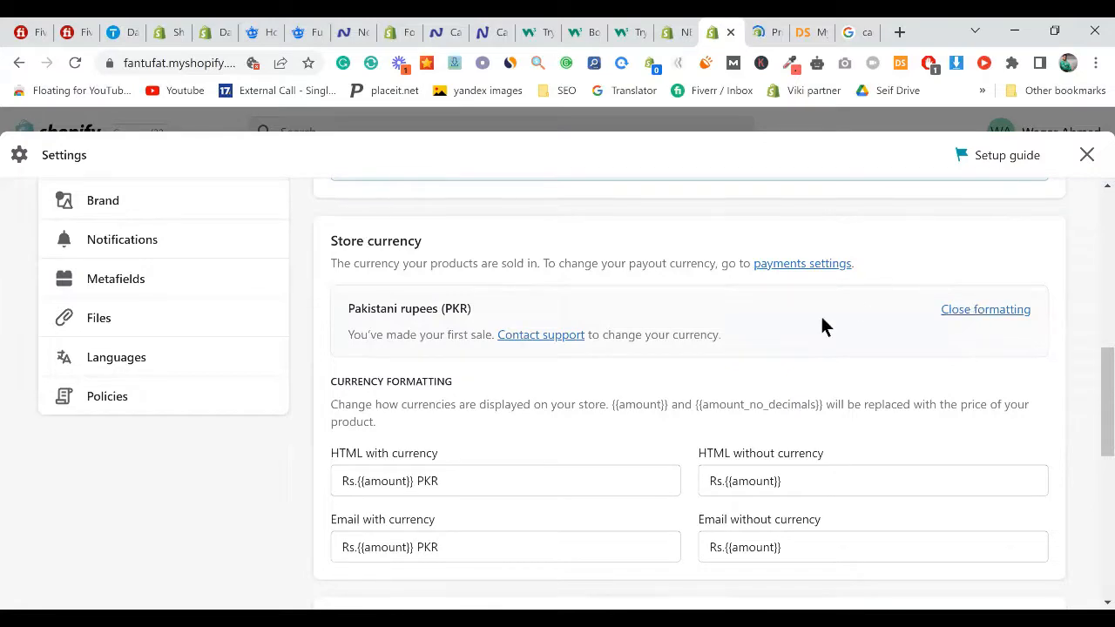
pyautogui.click(977, 310)
pyautogui.scroll(-1, 673, 308)
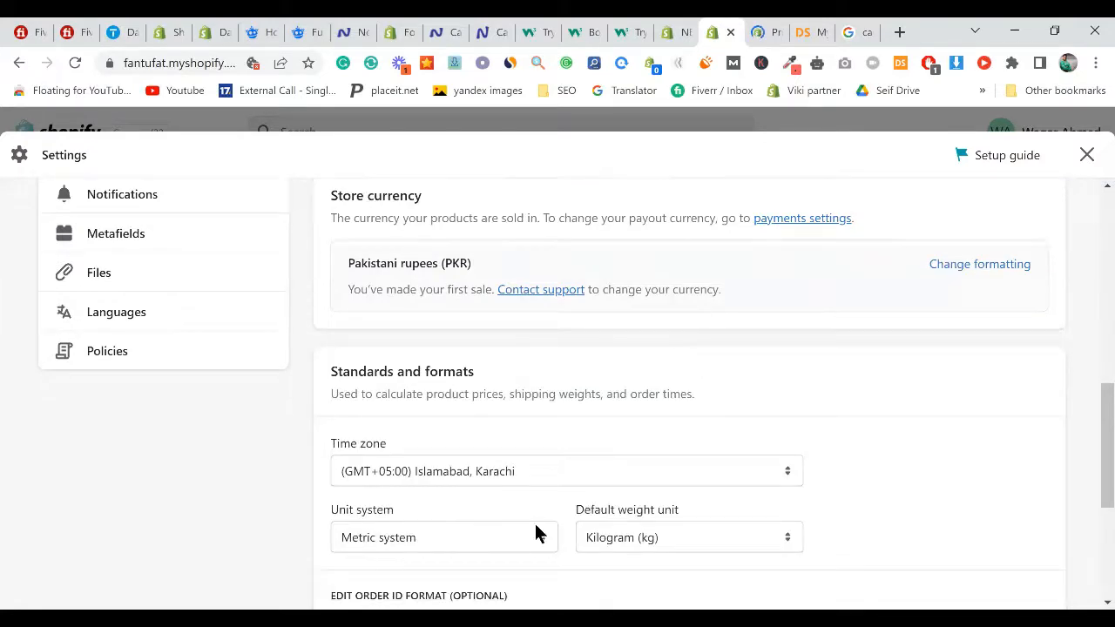
pyautogui.scroll(-3, 535, 533)
pyautogui.scroll(6, 533, 517)
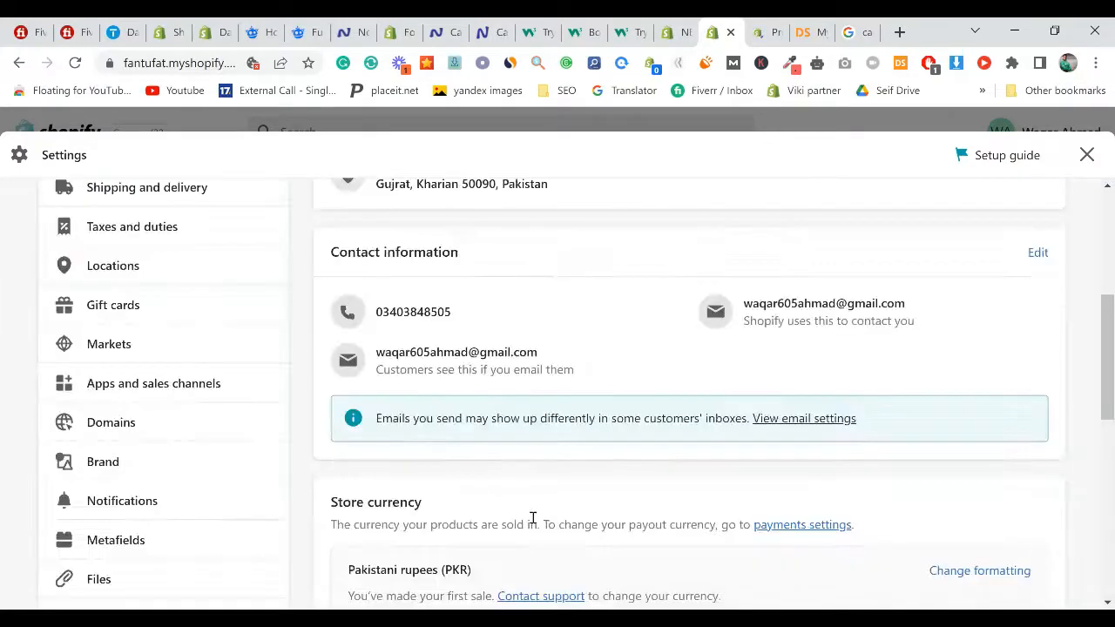
pyautogui.scroll(-1, 530, 516)
pyautogui.scroll(-1, 435, 441)
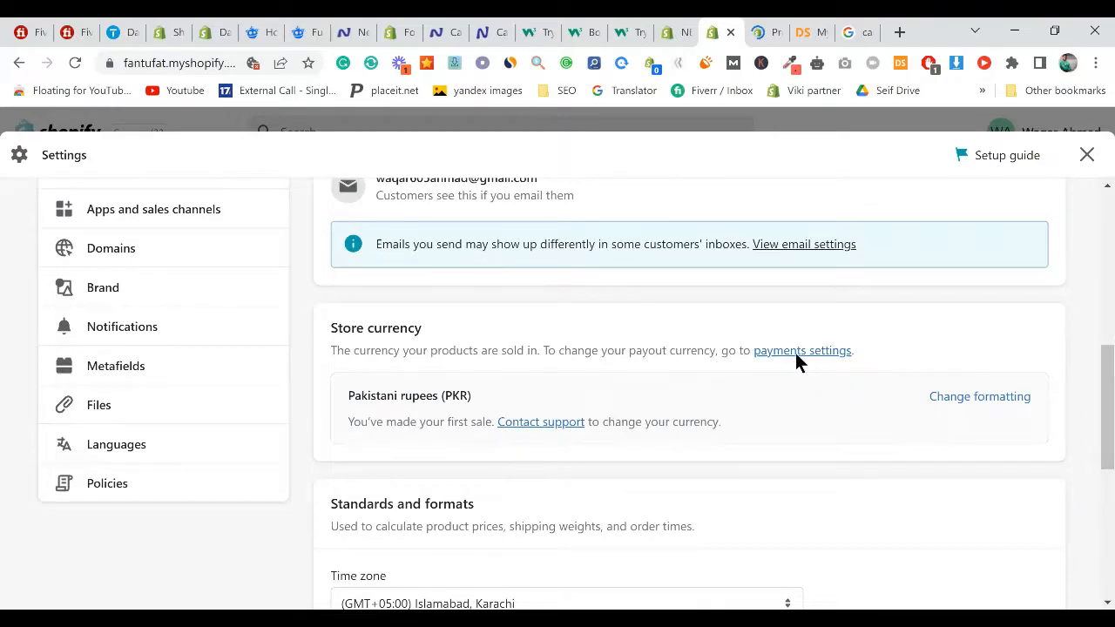
# Step: Try to open the payments settings from the Store currency section and reload the settings
pyautogui.click(796, 351)
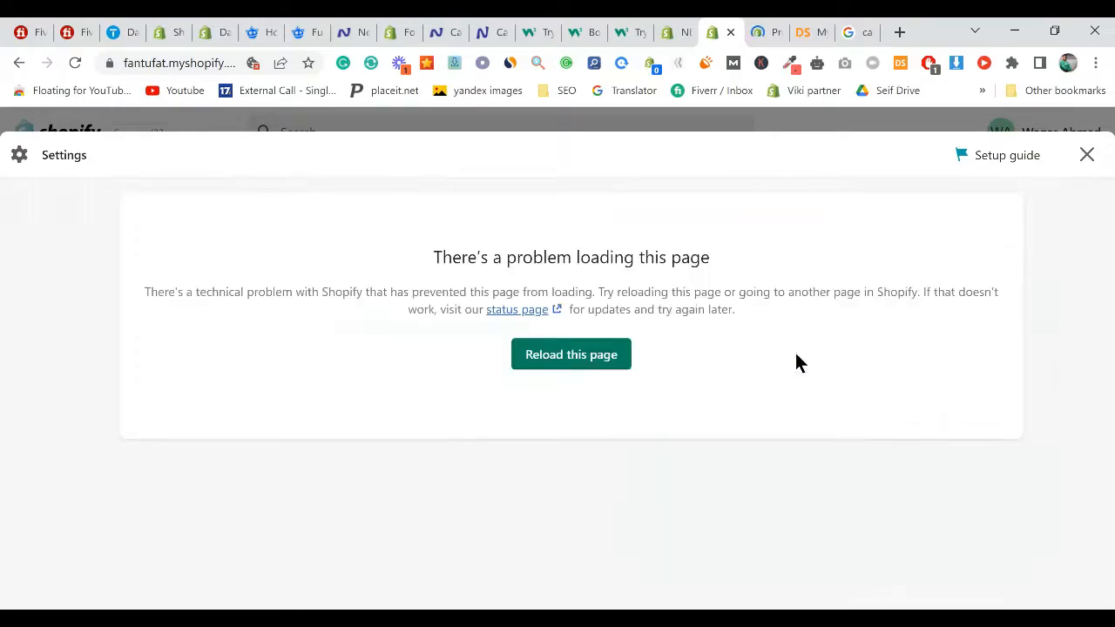
pyautogui.click(590, 459)
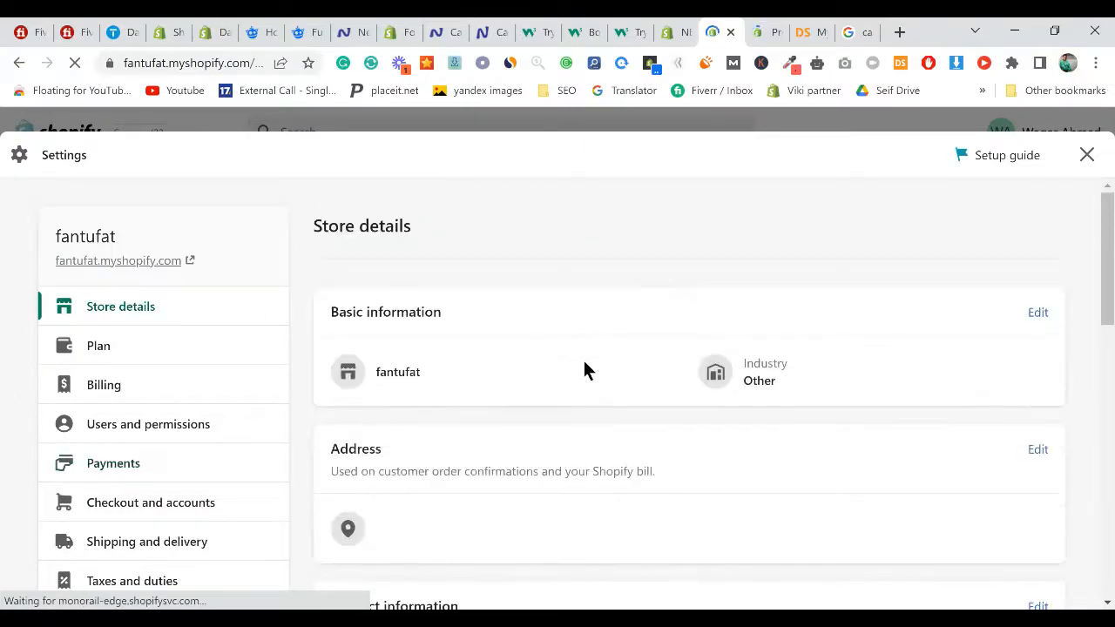
# Step: Read the note on changing the store currency in Store details and inspect the currency formatting fields
pyautogui.scroll(-5, 583, 370)
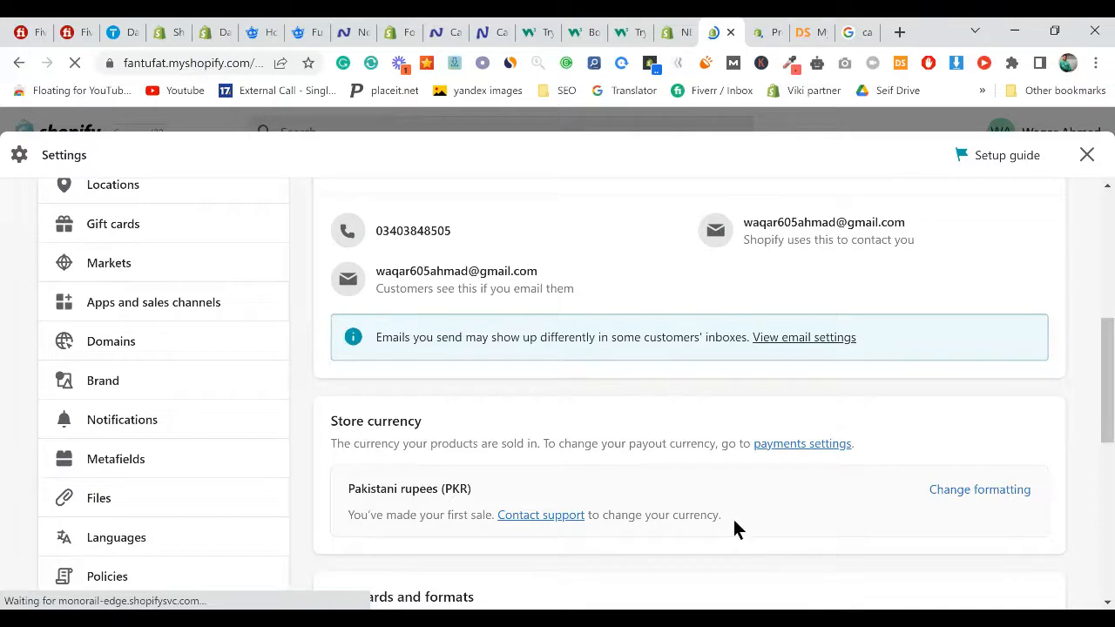
pyautogui.moveTo(722, 516); pyautogui.dragTo(320, 522)
pyautogui.click(320, 516)
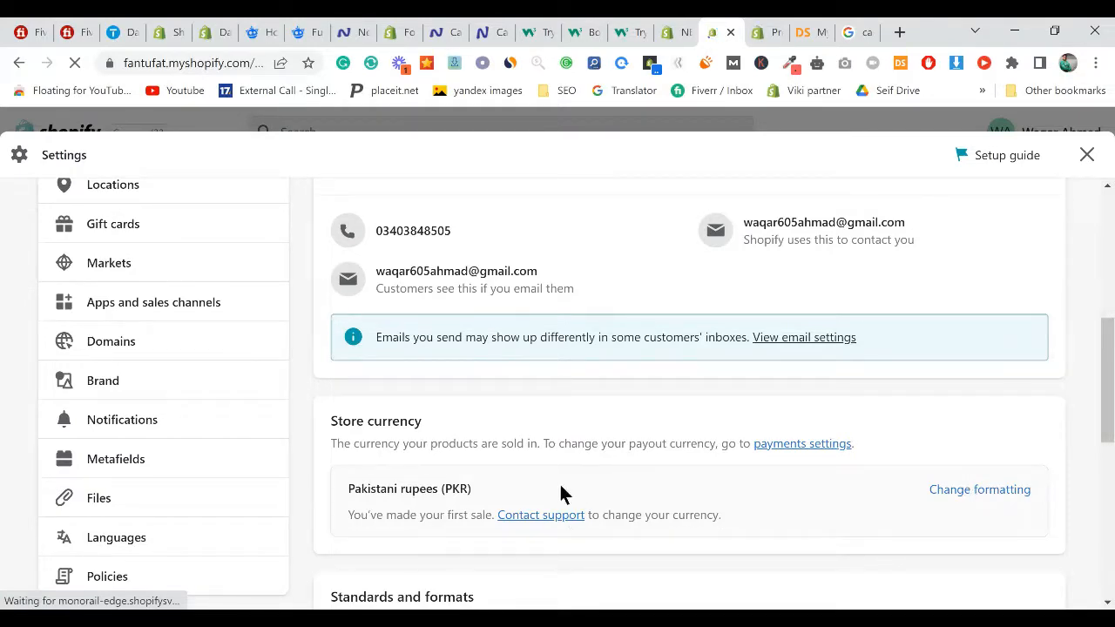
pyautogui.scroll(-3, 560, 493)
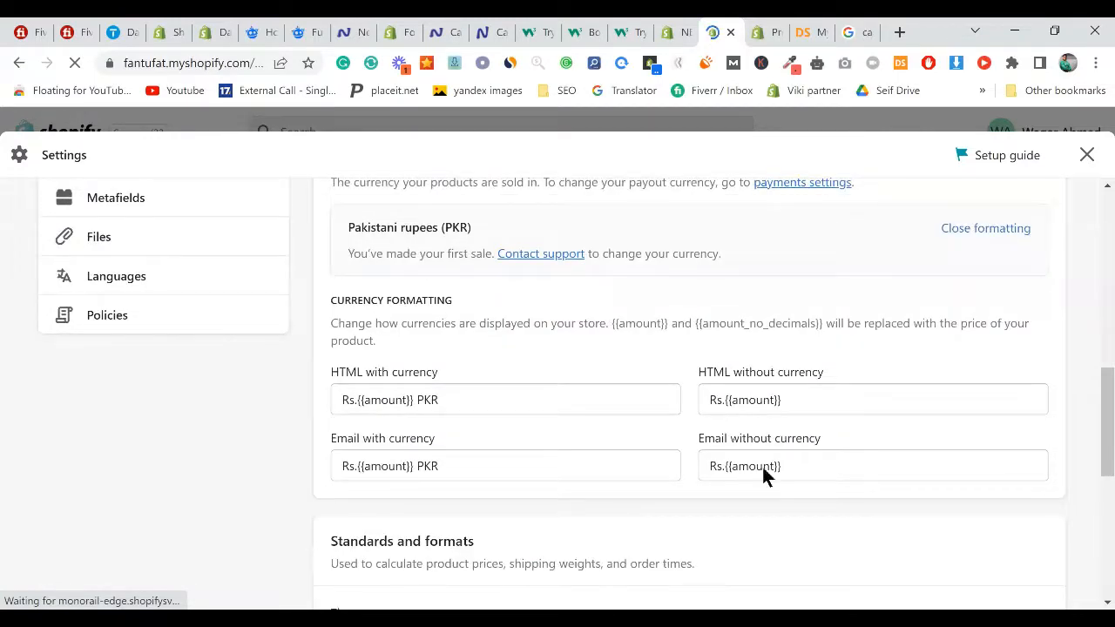
pyautogui.scroll(1, 836, 449)
pyautogui.scroll(2, 979, 415)
pyautogui.click(979, 413)
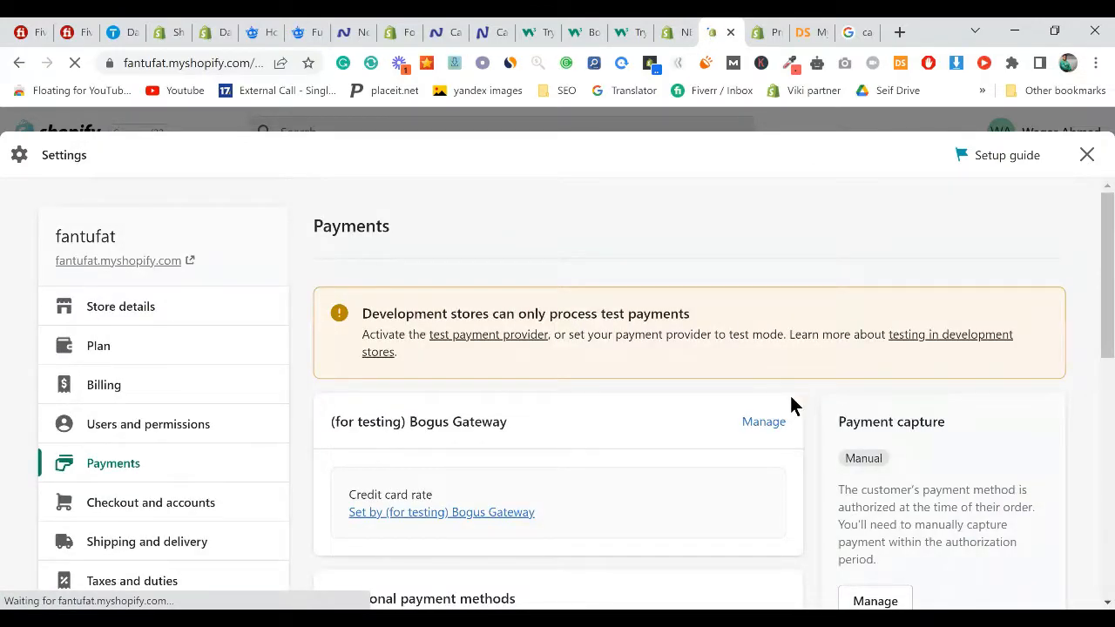
# Step: Look through the Payments settings for a currency option, including the payment capture method choices, without changing anything
pyautogui.scroll(-2, 791, 399)
pyautogui.scroll(-1, 789, 395)
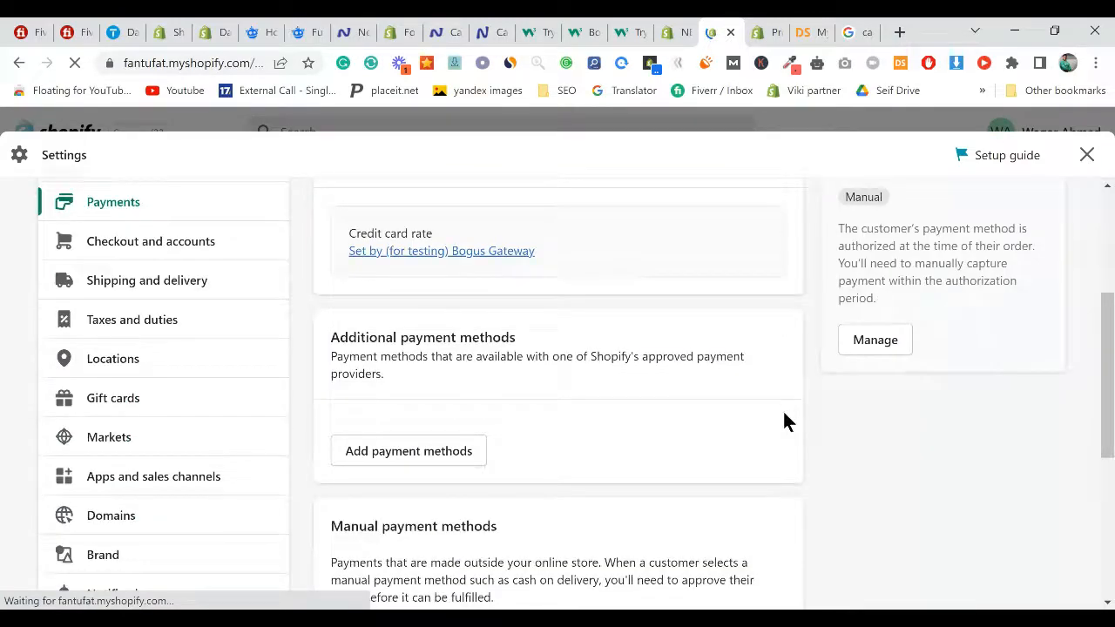
pyautogui.scroll(-4, 782, 408)
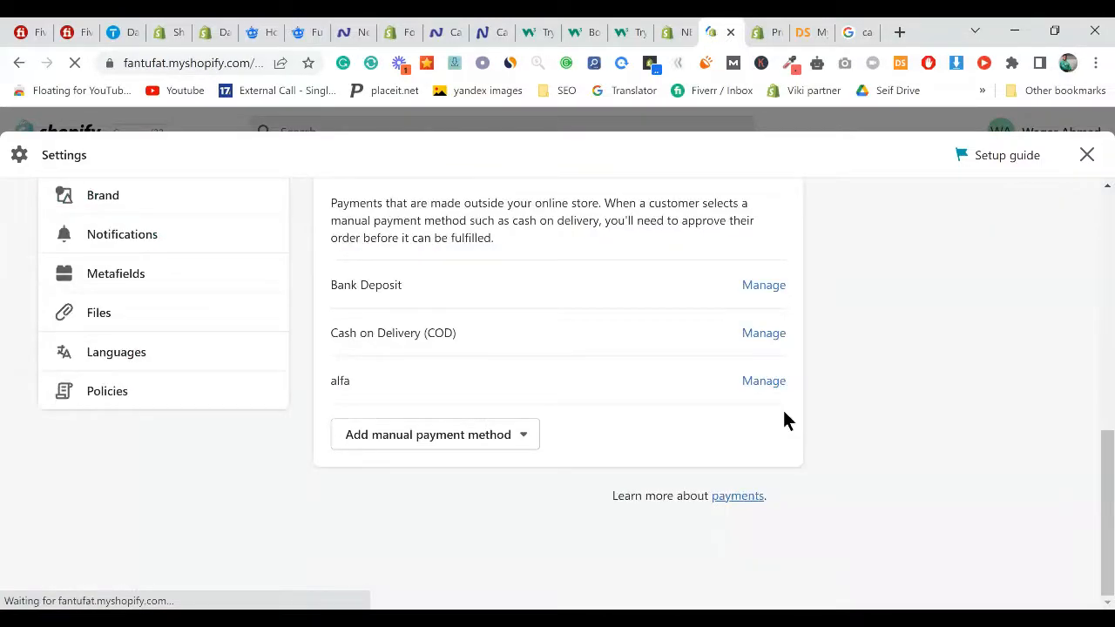
pyautogui.scroll(4, 784, 416)
pyautogui.scroll(2, 876, 438)
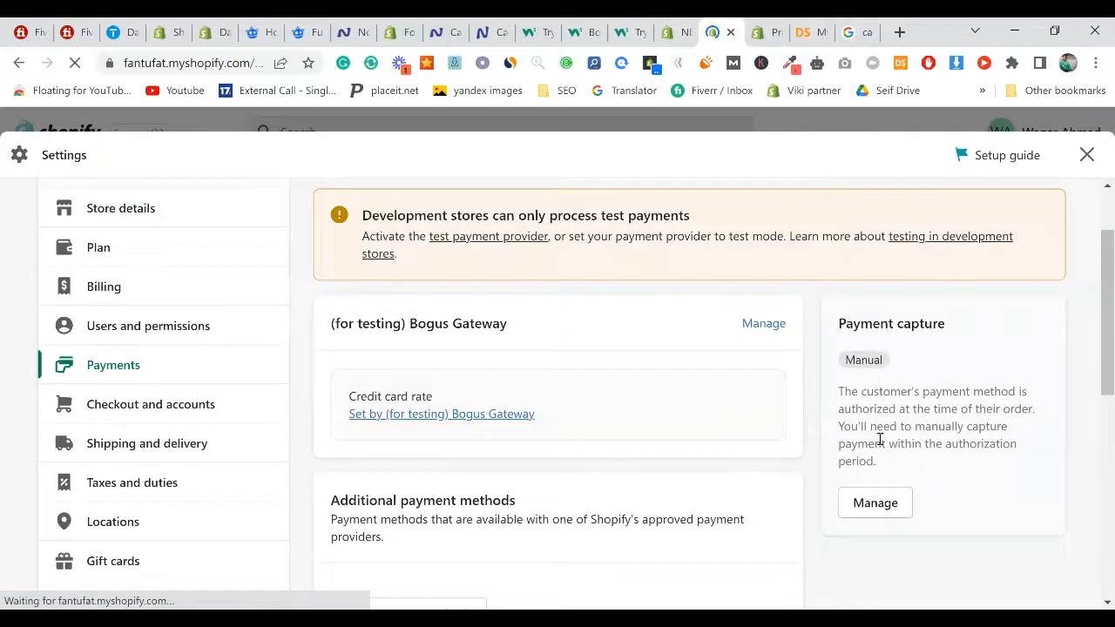
pyautogui.click(875, 503)
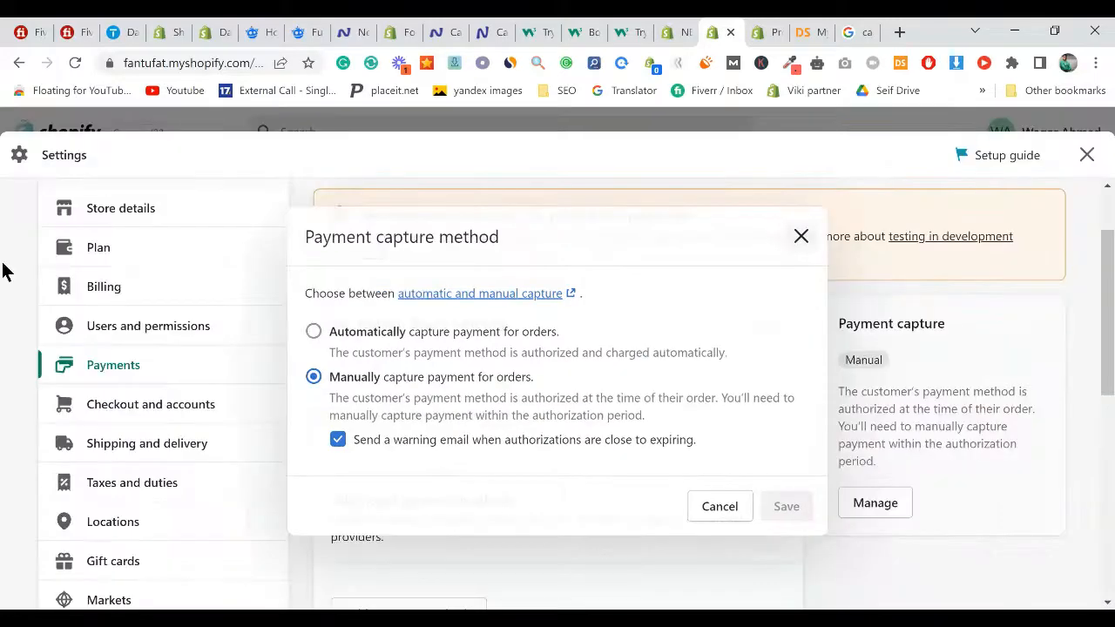
pyautogui.click(8, 272)
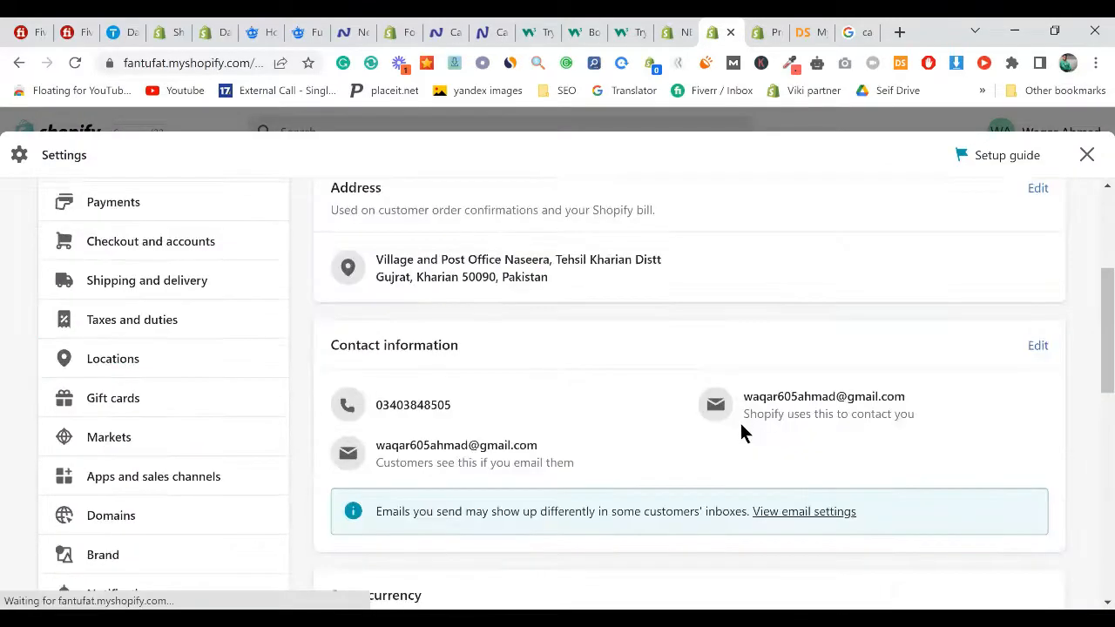
# Step: Go back to the Store currency section of the Store details
pyautogui.scroll(-2, 741, 423)
pyautogui.scroll(-1, 742, 427)
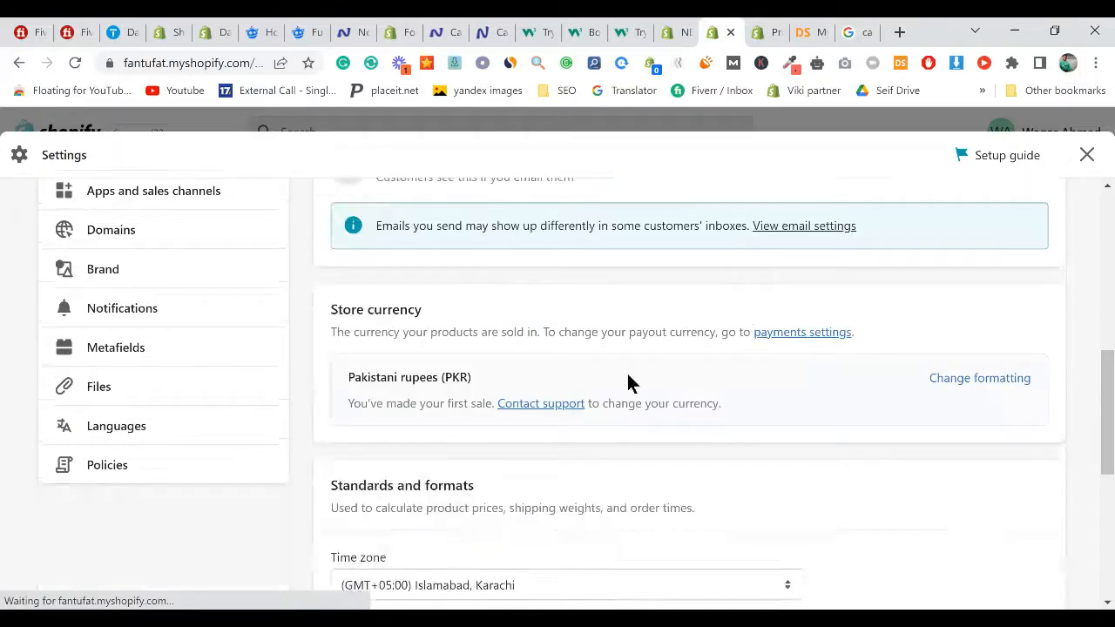
# Step: Close the Shopify settings and switch to the My Products list in DSers
pyautogui.scroll(3, 1098, 182)
pyautogui.click(1087, 156)
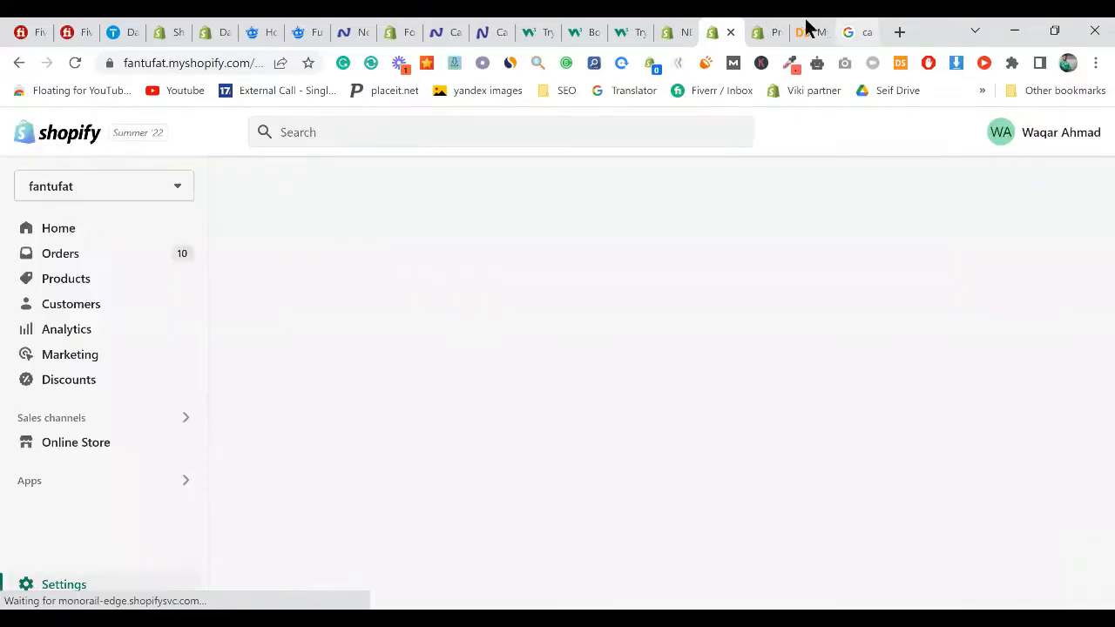
pyautogui.click(801, 27)
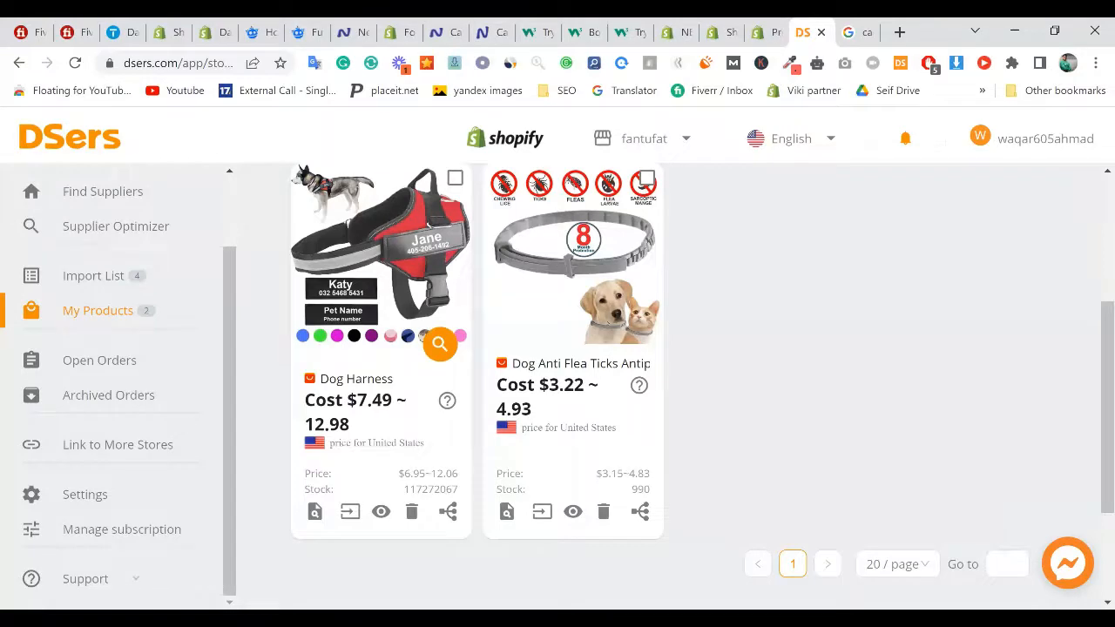
# Step: Reload the storefront's product catalog, look through it down to the dog harness, and return to the DSers product list
pyautogui.click(764, 32)
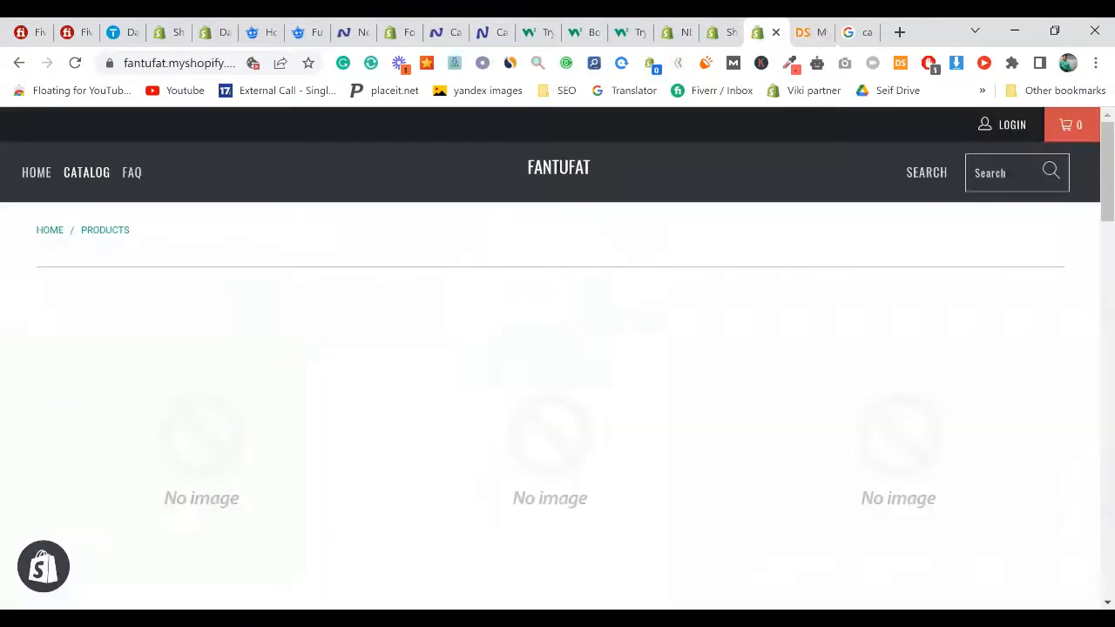
pyautogui.click(78, 66)
pyautogui.scroll(-1, 418, 174)
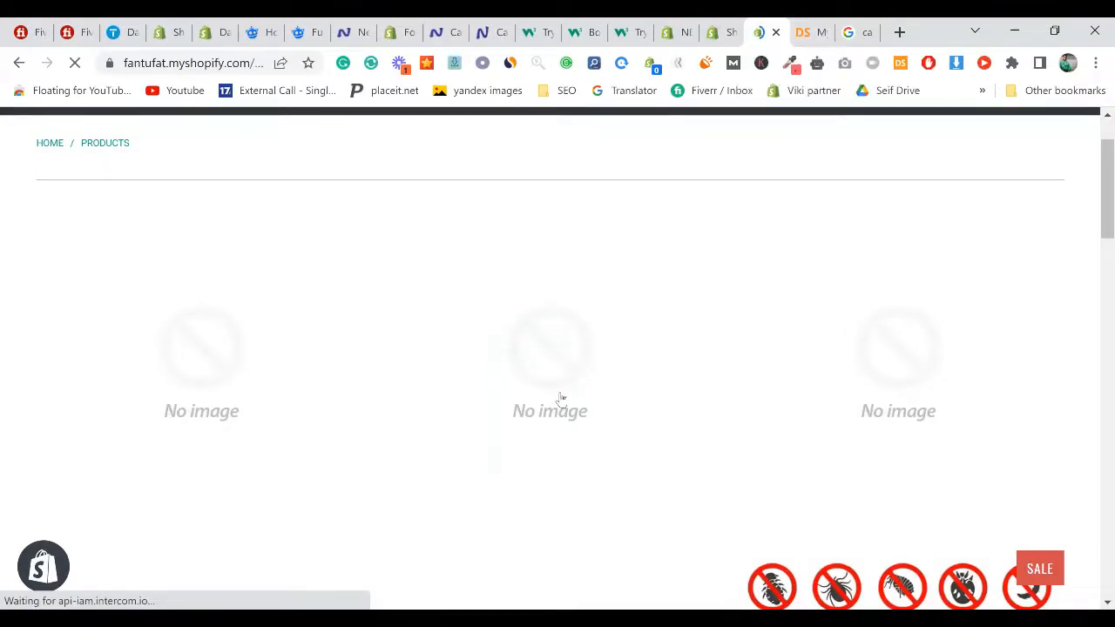
pyautogui.scroll(-1, 938, 505)
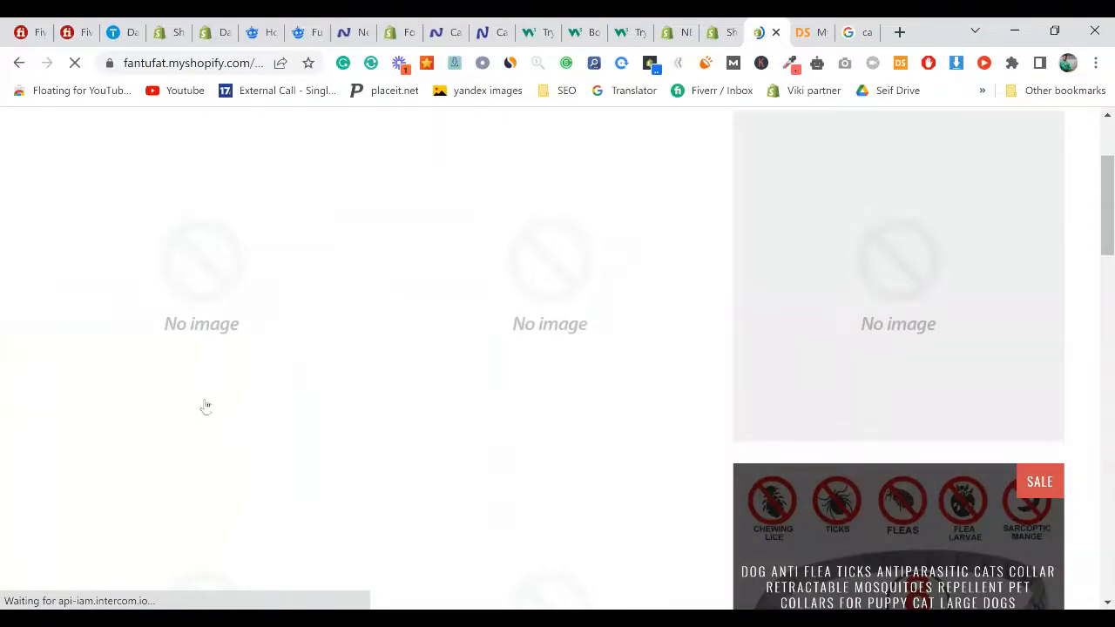
pyautogui.scroll(-5, 201, 410)
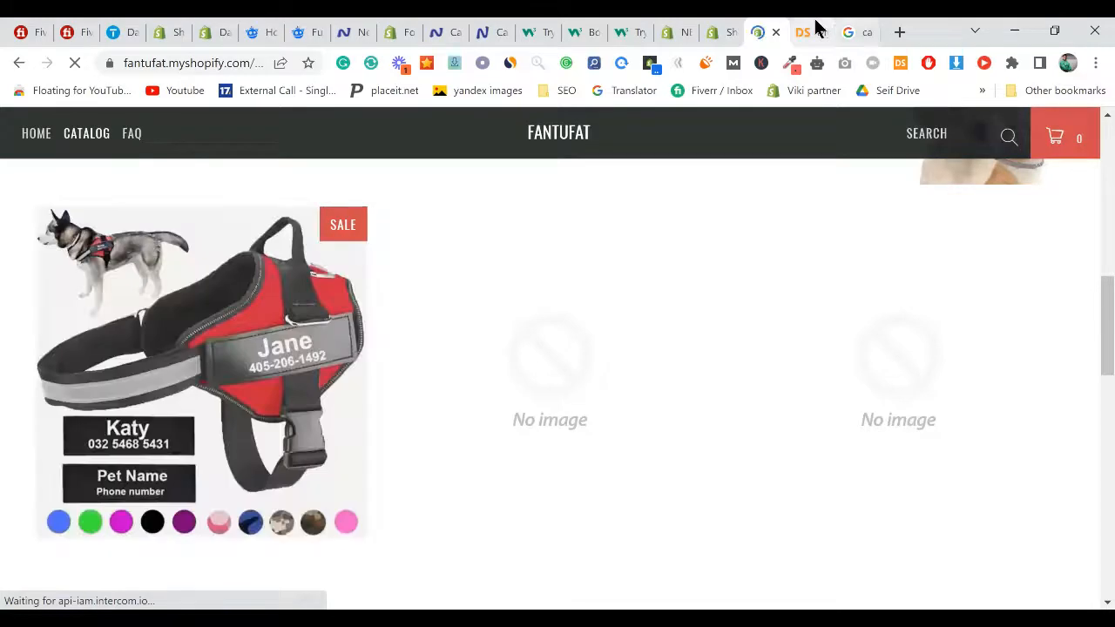
pyautogui.click(816, 27)
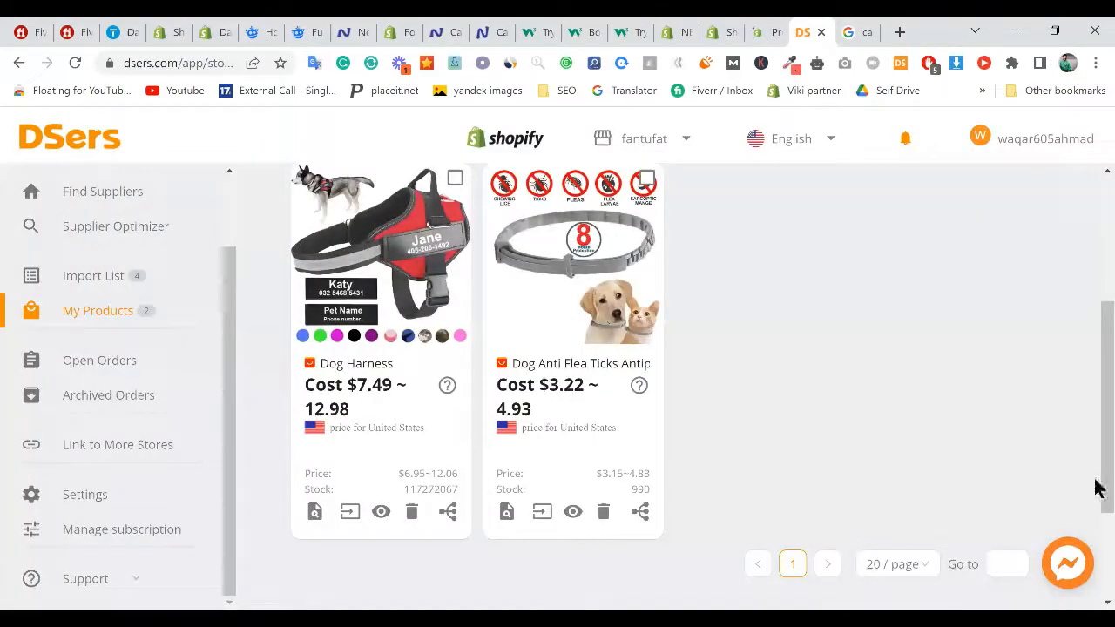